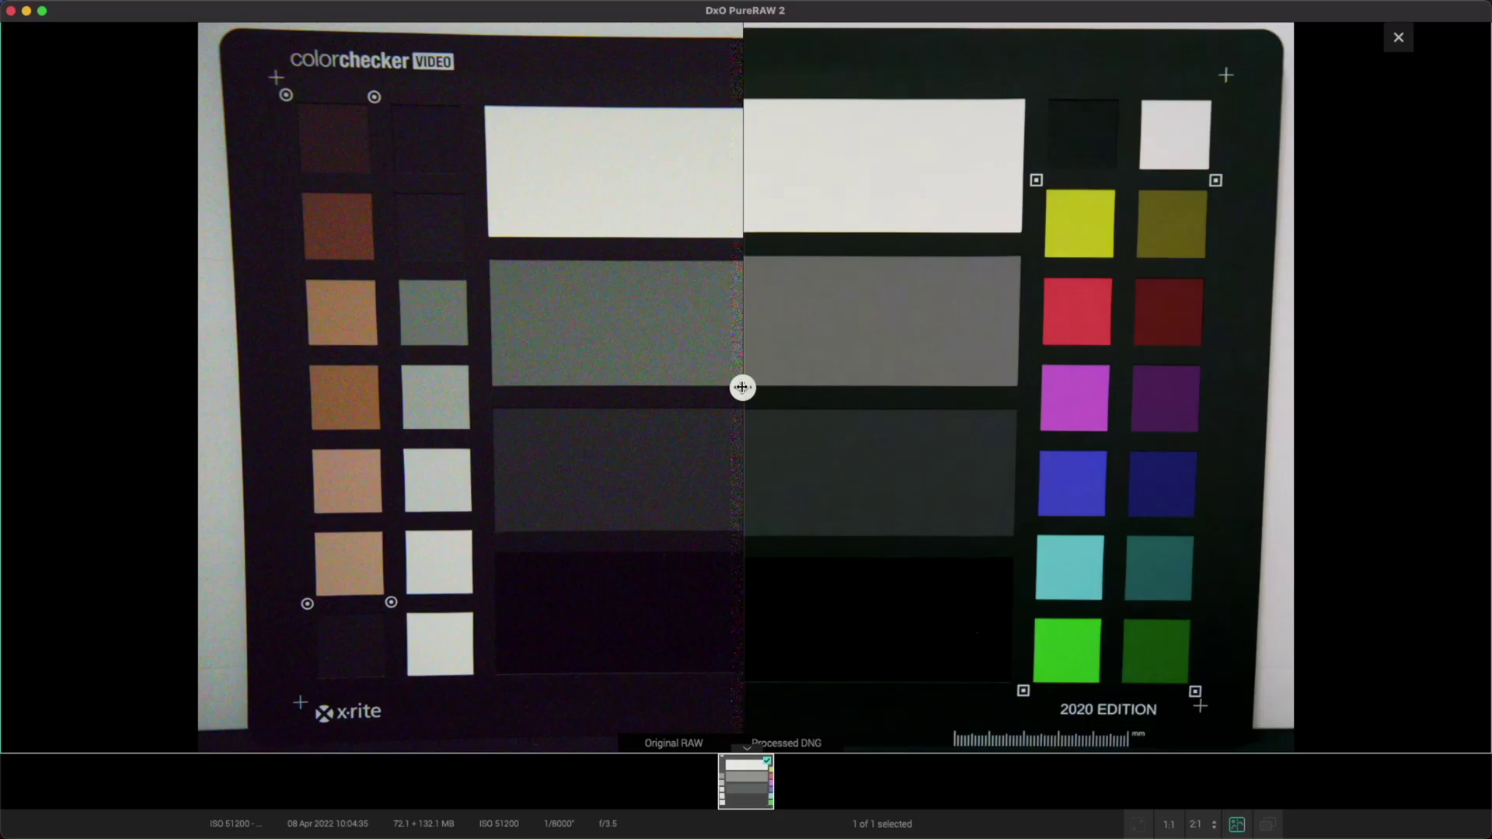
Slide the Original RAW / Processed DNG divider so the DeepPRIME DNG covers most of the chart.
{"action": "left_click_drag", "start_coordinate": [743, 386], "coordinate": [738, 436]}
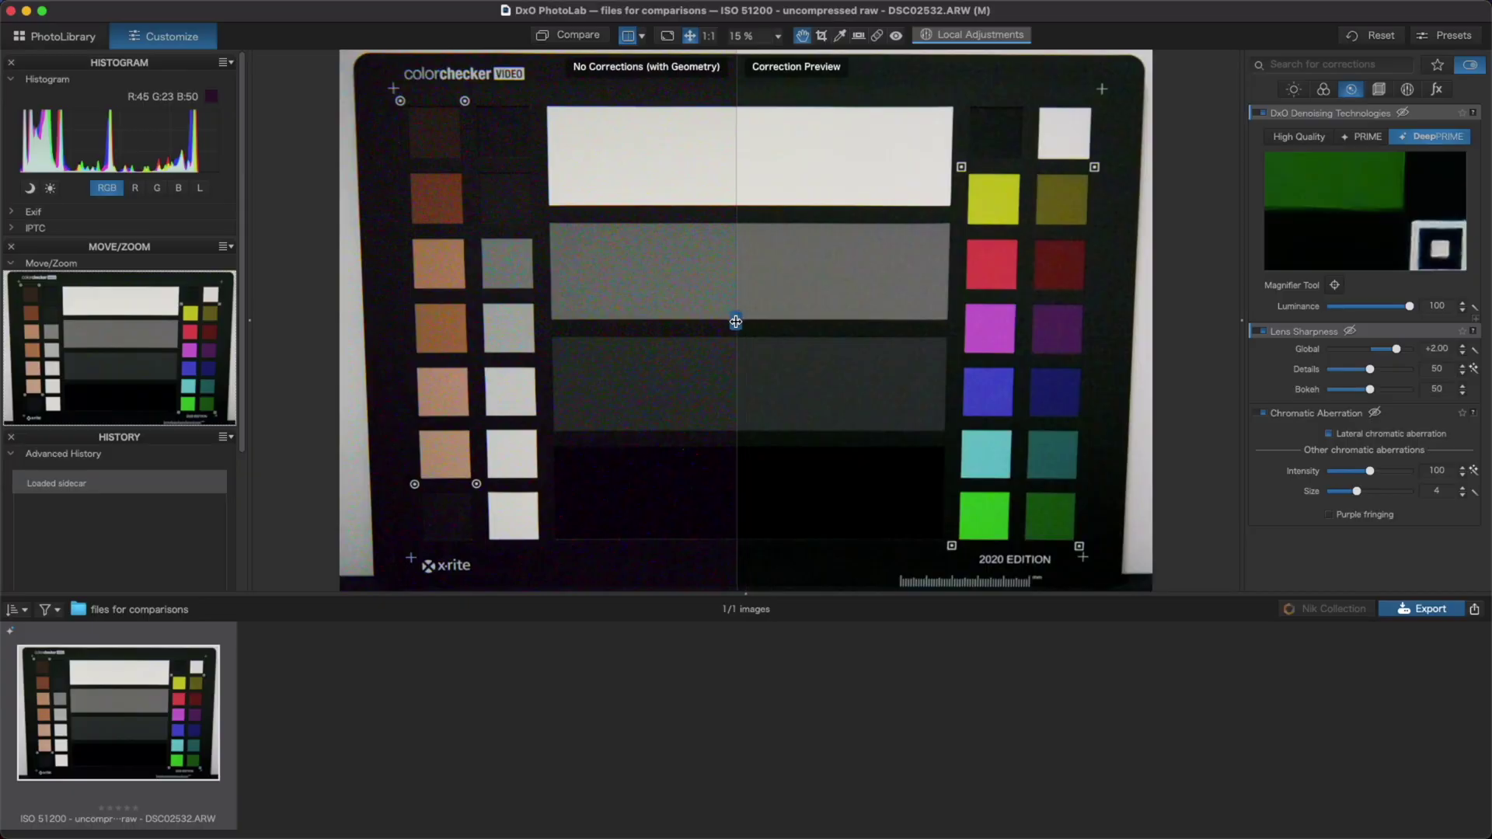
{"action": "left_click_drag", "start_coordinate": [732, 387], "coordinate": [742, 417]}
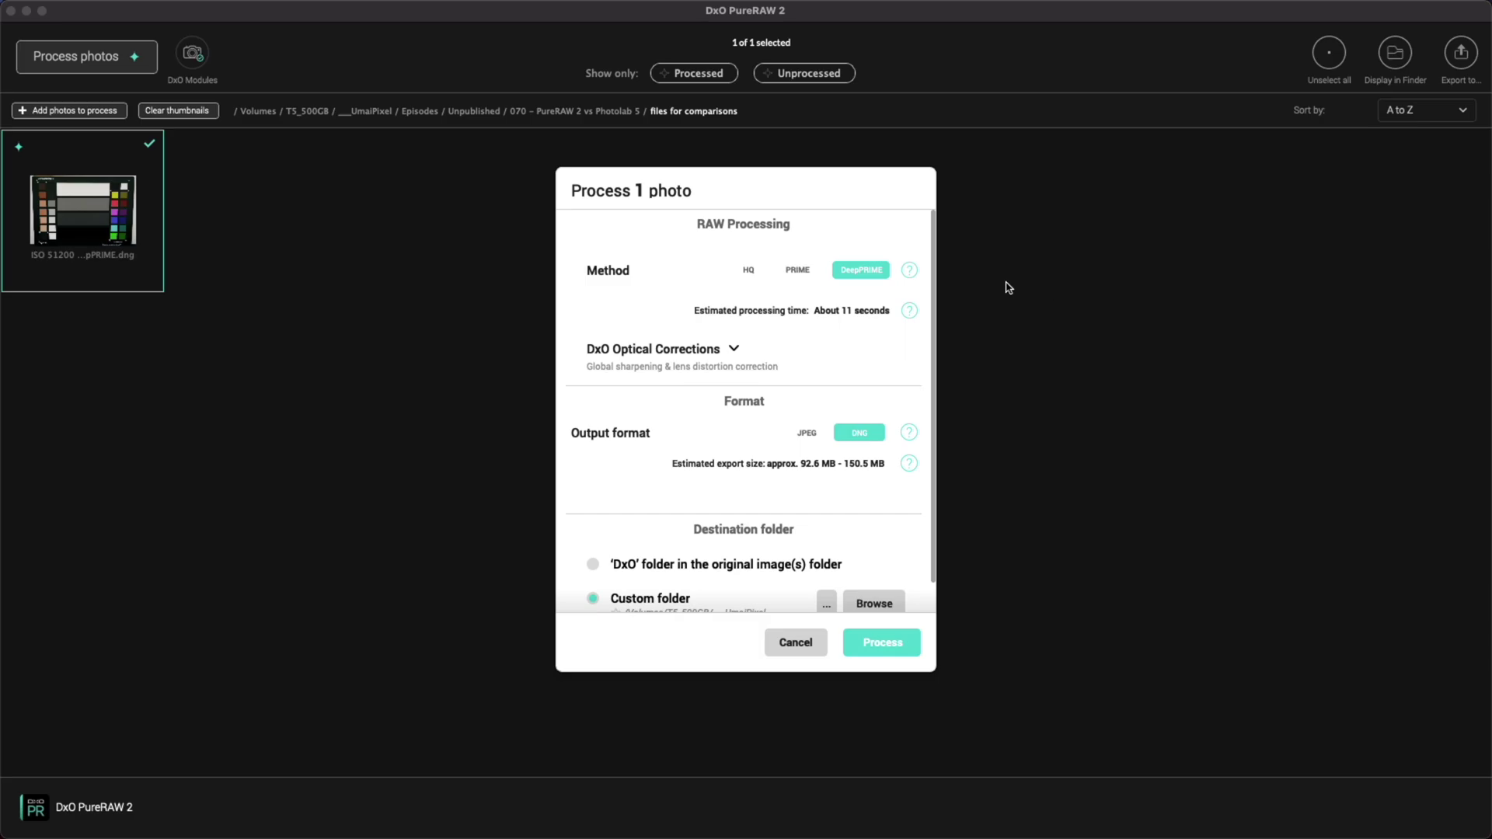
{"action": "mouse_move", "coordinate": [906, 266]}
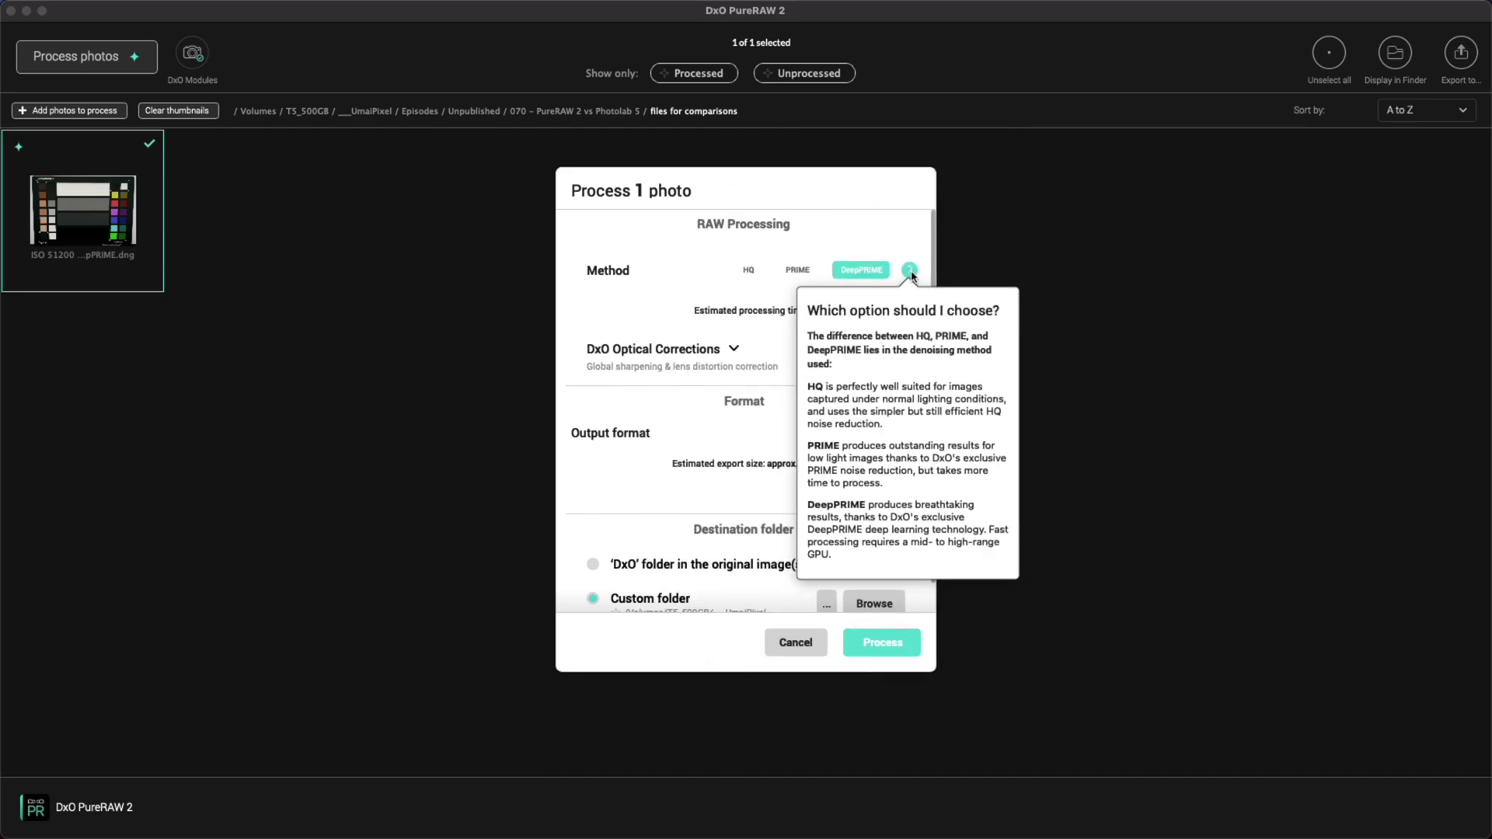
{"action": "mouse_move", "coordinate": [908, 433]}
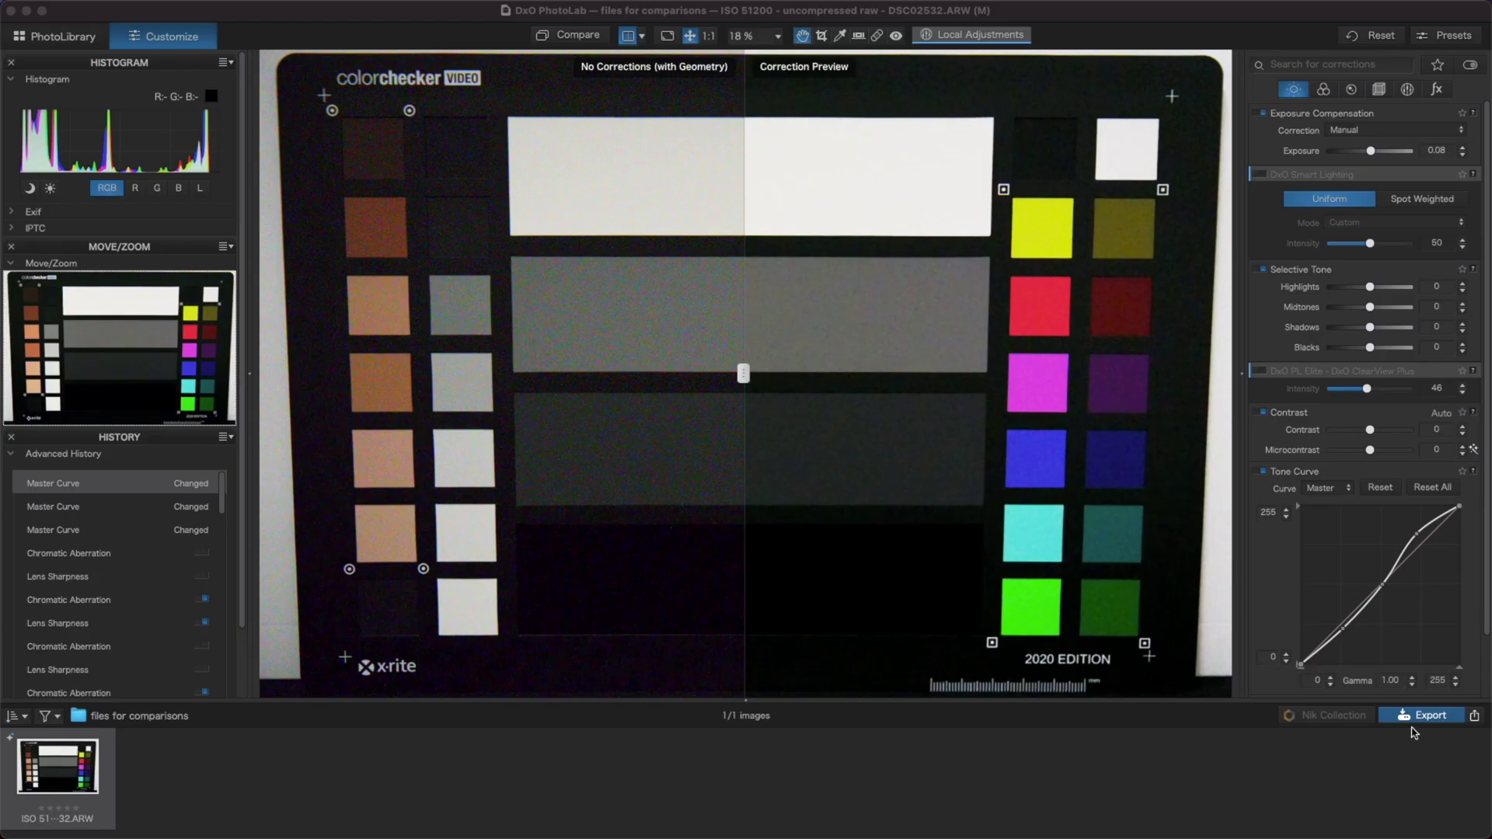
{"action": "left_click", "coordinate": [1419, 719]}
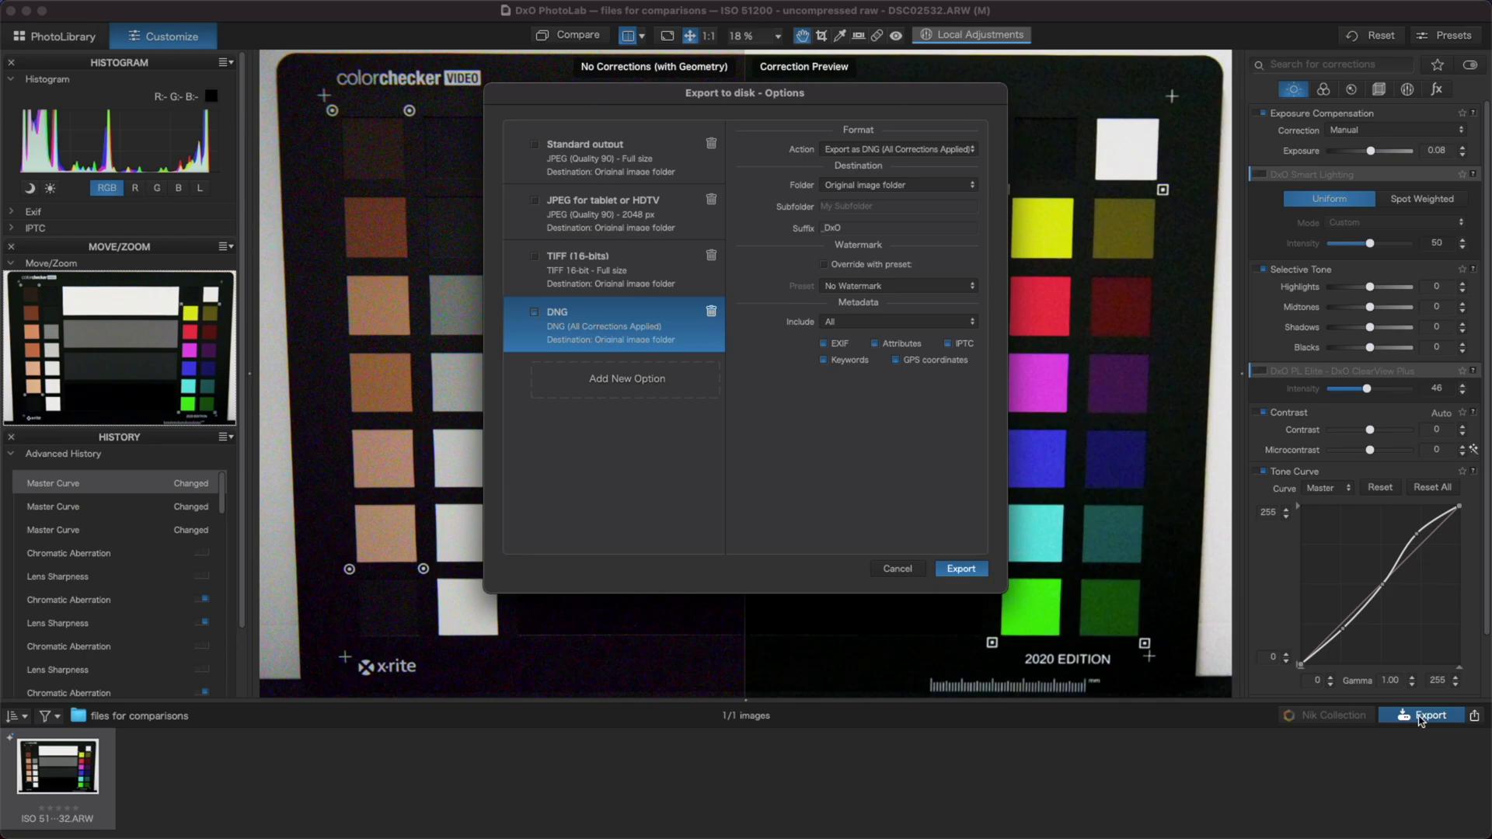
Cancel Export to disk and browse the Color and Detail (DeepPRIME) correction palettes.
{"action": "left_click", "coordinate": [897, 569]}
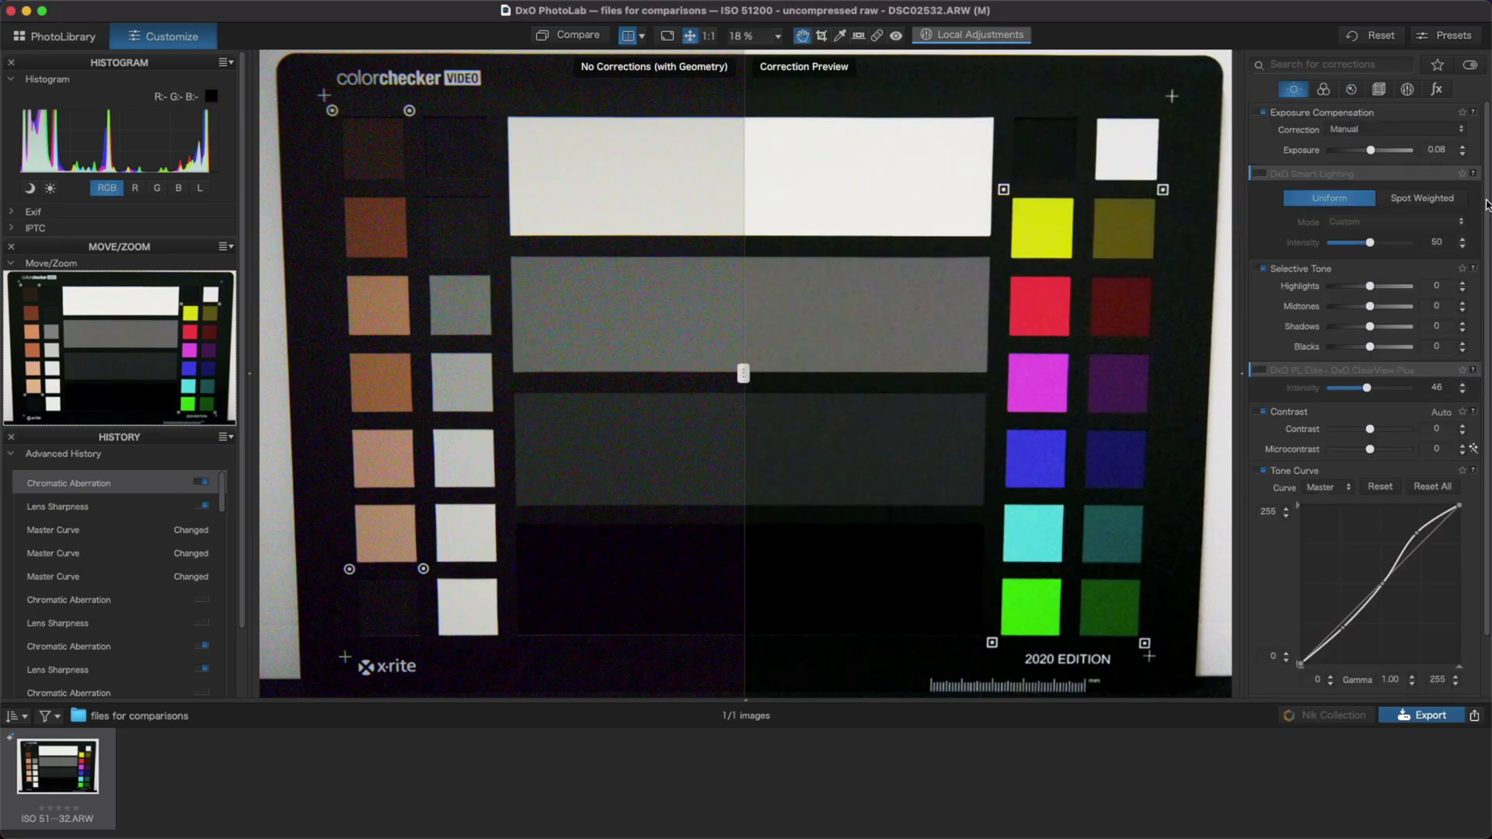
{"action": "scroll", "coordinate": [1329, 109], "scroll_direction": "down", "scroll_amount": 2}
{"action": "left_click", "coordinate": [1327, 93]}
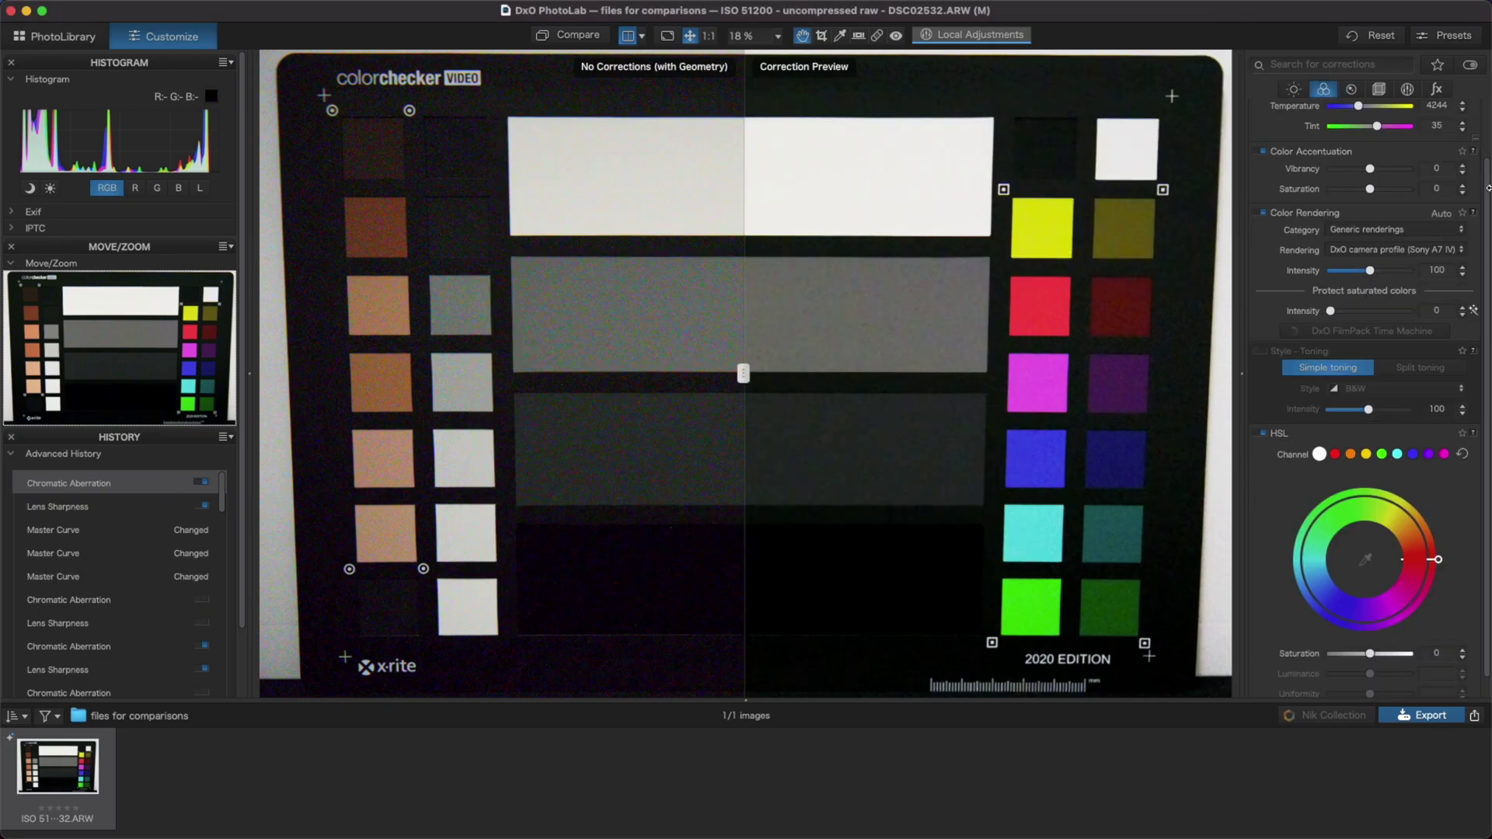
{"action": "left_click", "coordinate": [1351, 88]}
{"action": "scroll", "coordinate": [1369, 148], "scroll_direction": "down", "scroll_amount": 2}
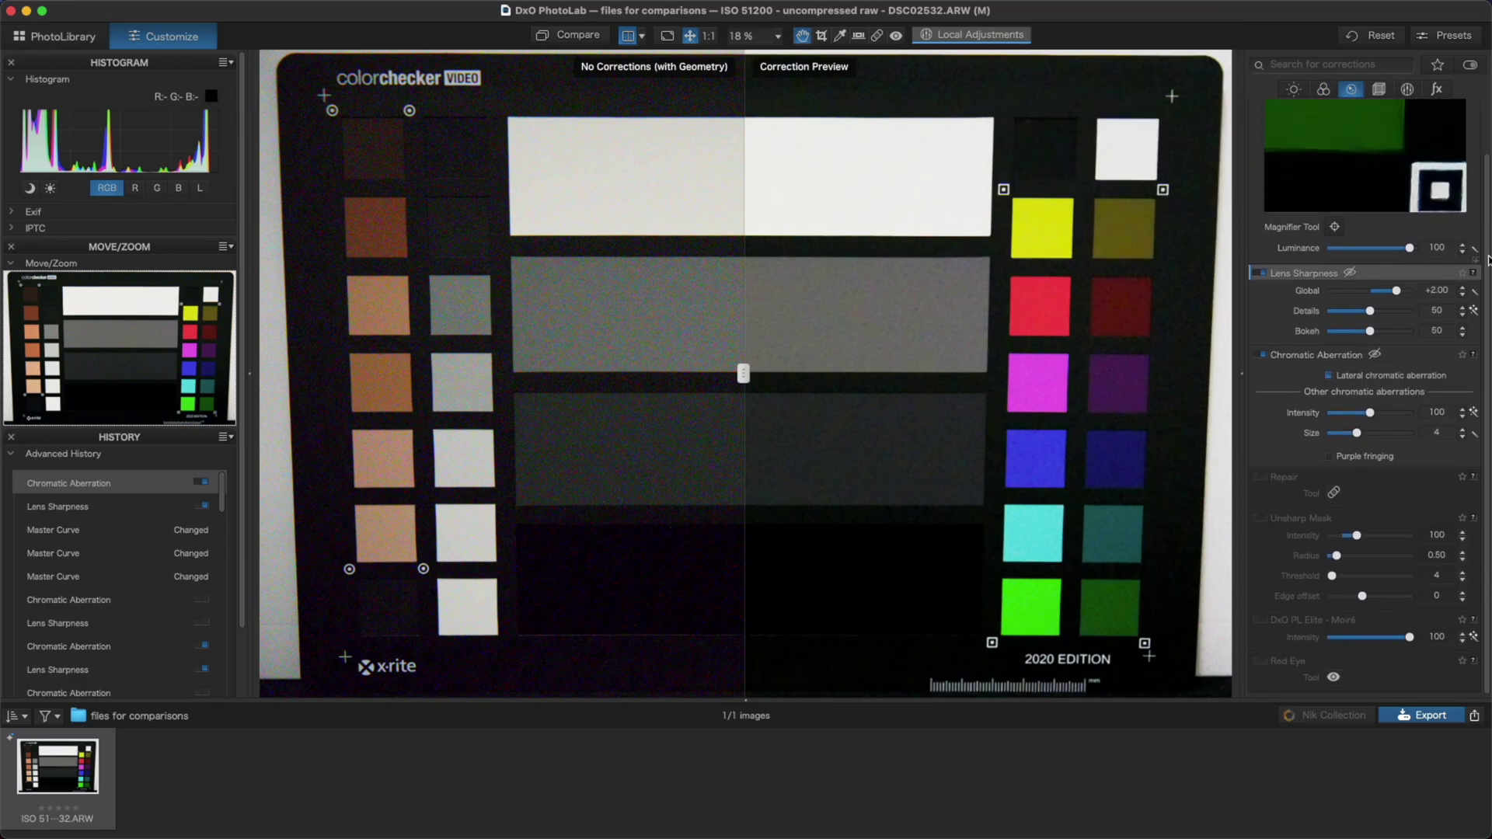
Browse the Geometry, Local Adjustments and fx palettes, return to Light, then switch to PhotoLibrary (F7).
{"action": "left_click", "coordinate": [1378, 89]}
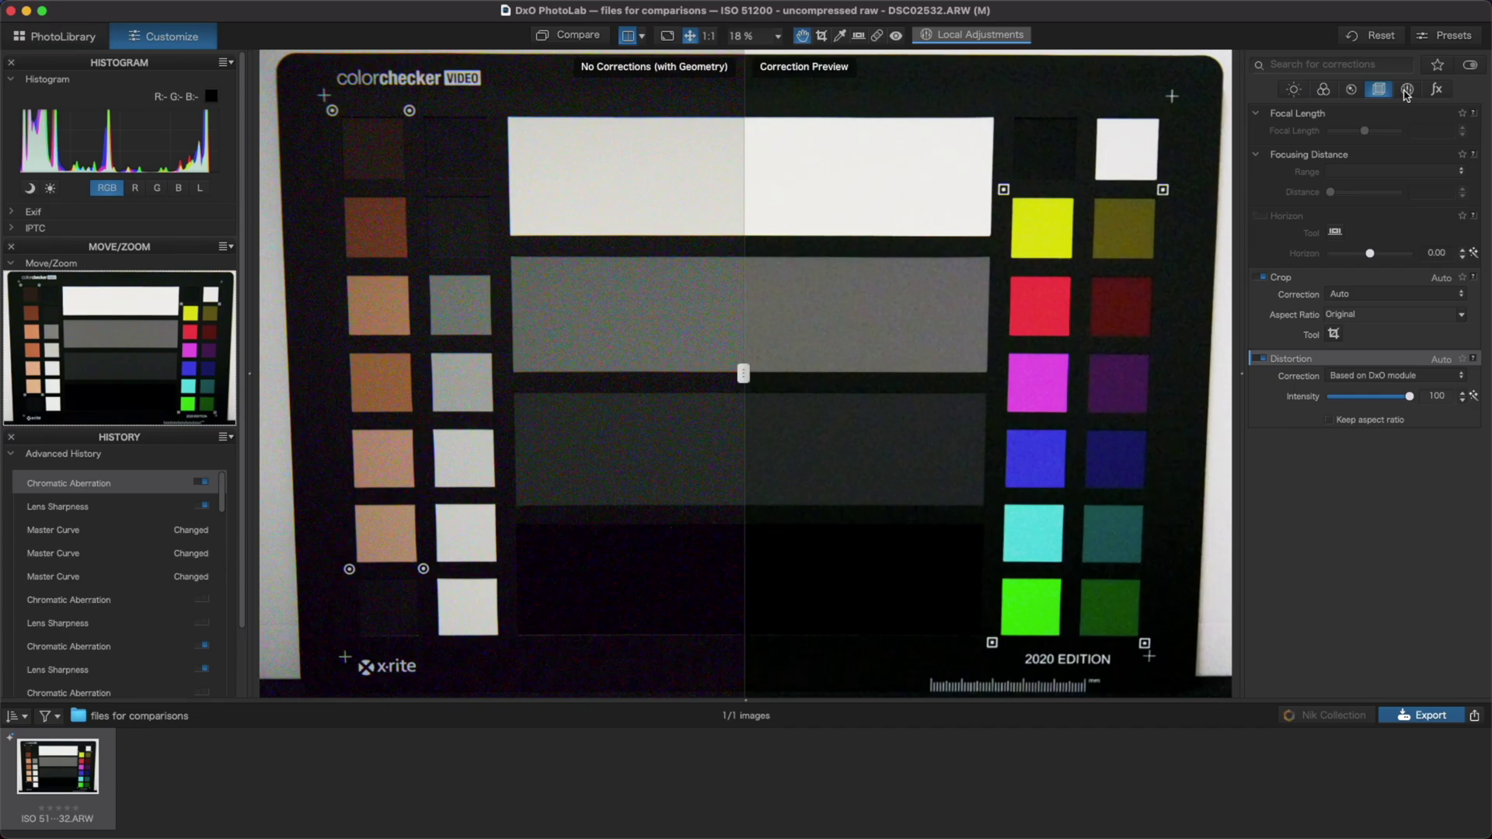
{"action": "left_click", "coordinate": [1407, 91]}
{"action": "left_click", "coordinate": [1437, 90]}
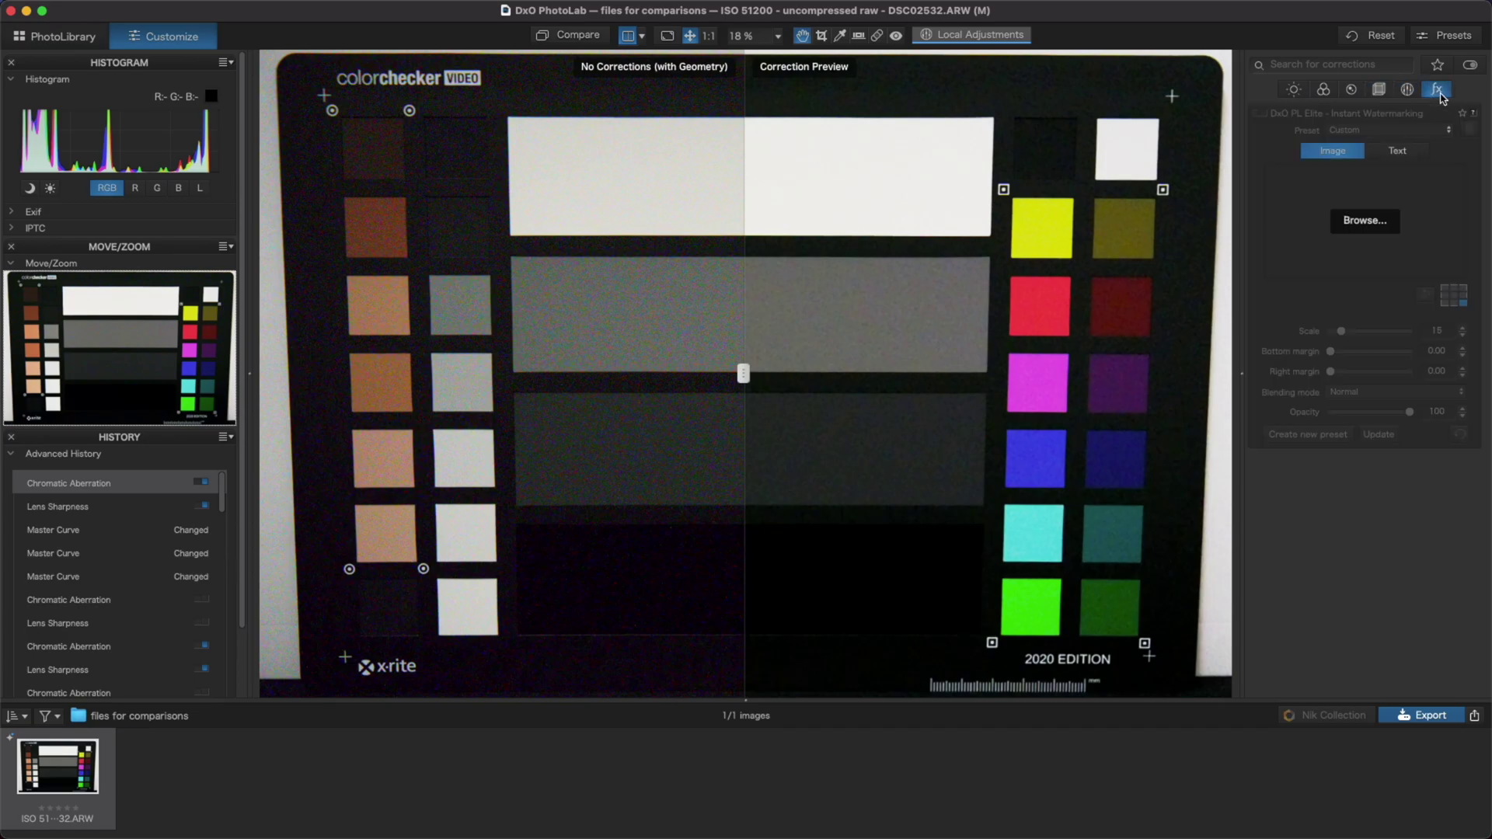
{"action": "left_click", "coordinate": [1293, 90]}
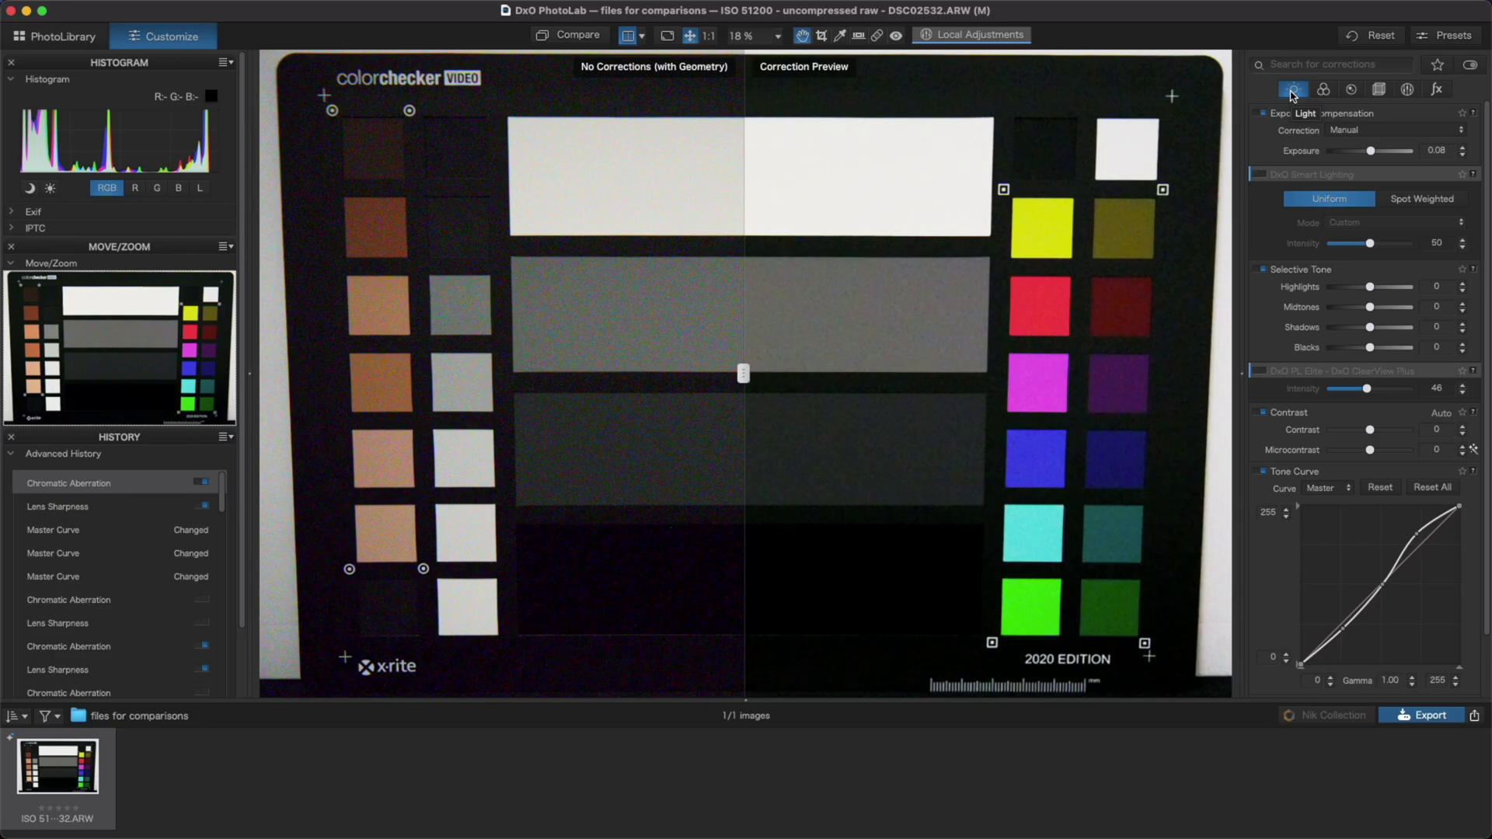
{"action": "key", "text": "F7"}
{"action": "mouse_move", "coordinate": [94, 512]}
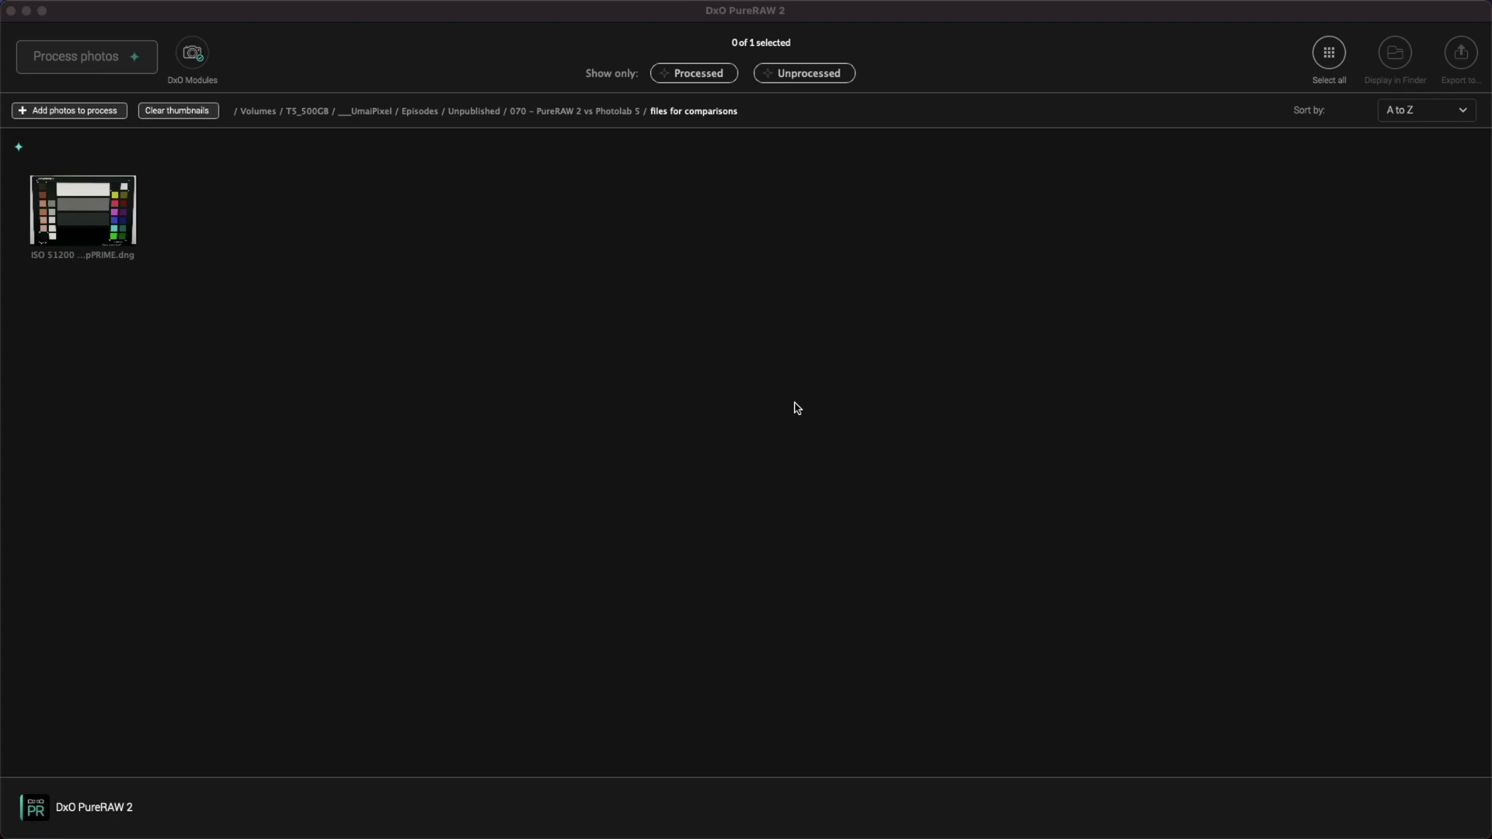
Select the chart thumbnail and set processing to DeepPRIME after trying HQ and PRIME.
{"action": "left_click", "coordinate": [119, 219]}
{"action": "left_click", "coordinate": [106, 57]}
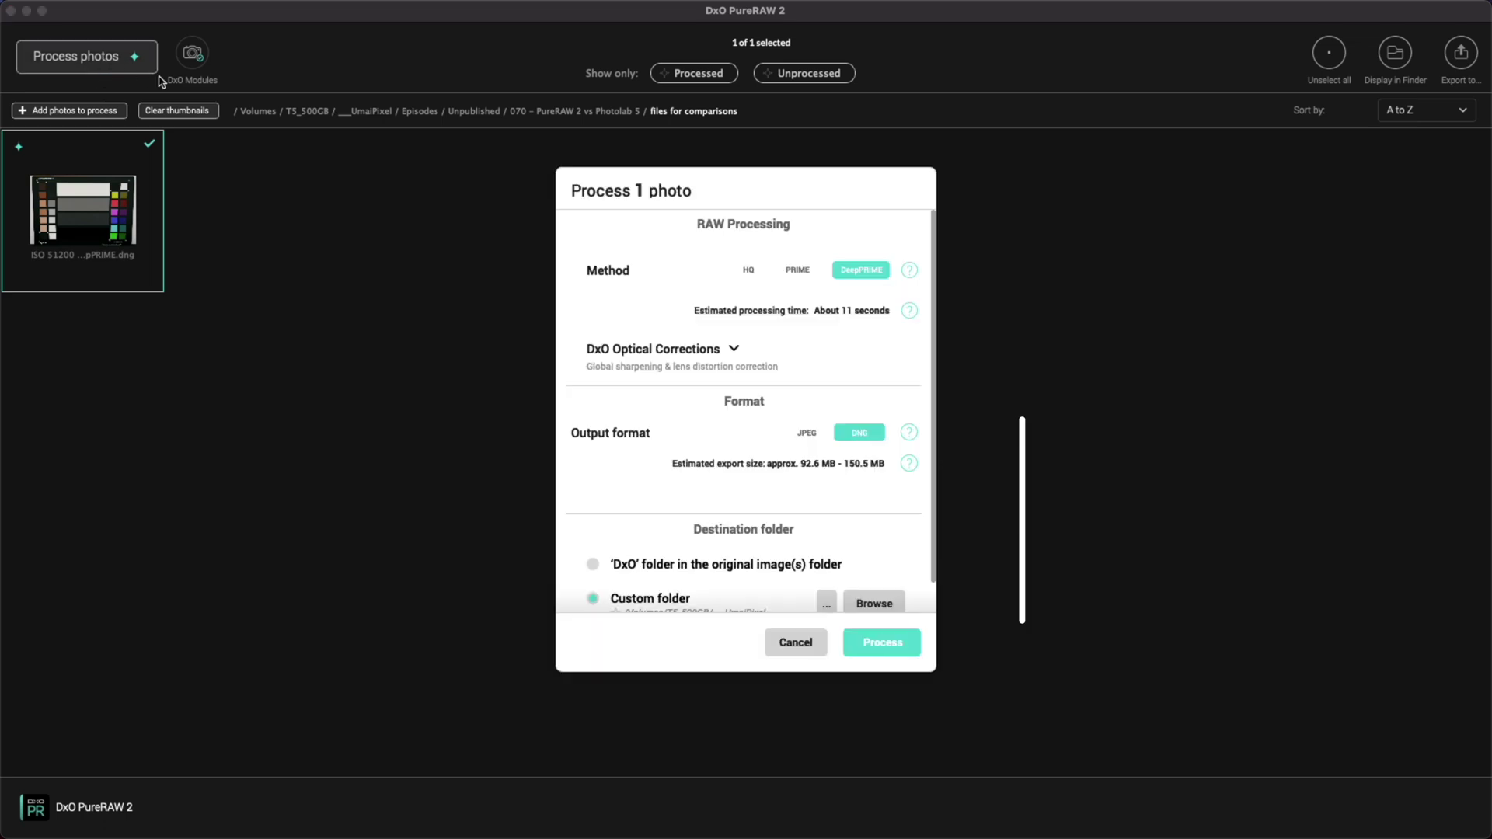
{"action": "left_click", "coordinate": [743, 215]}
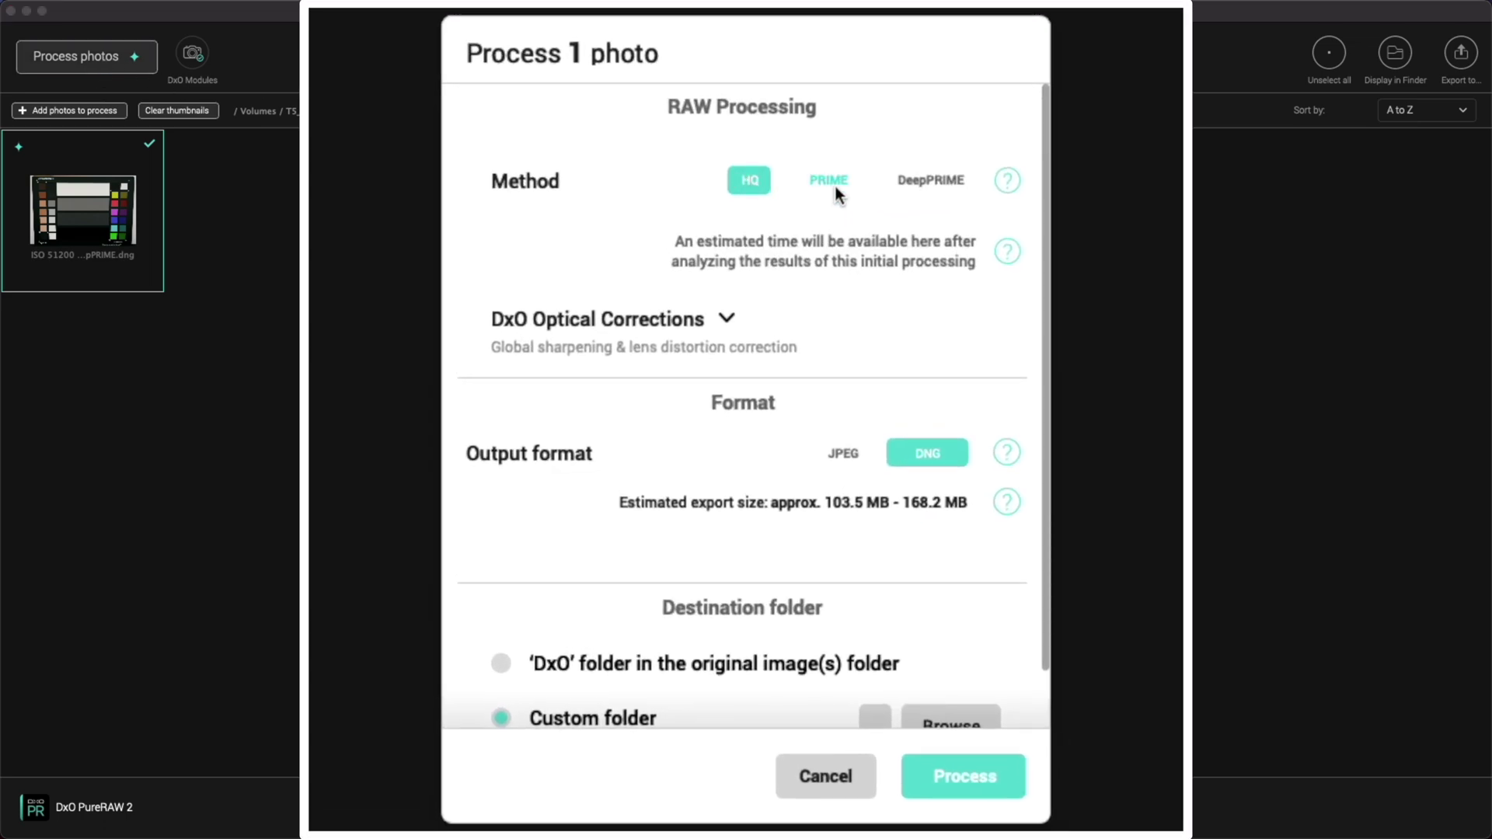
{"action": "left_click", "coordinate": [822, 216]}
{"action": "left_click", "coordinate": [937, 181]}
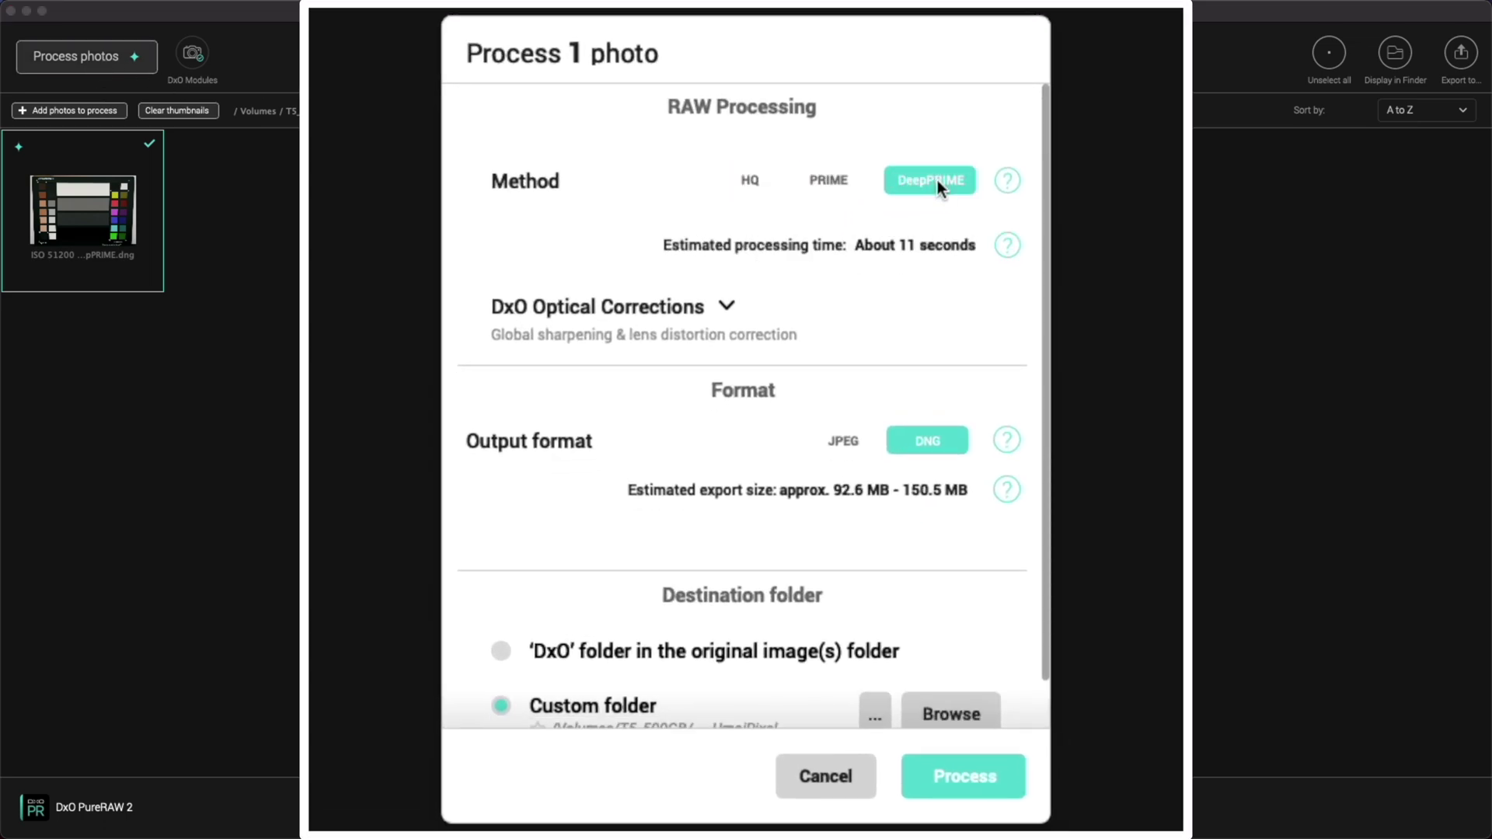
{"action": "mouse_move", "coordinate": [1004, 183]}
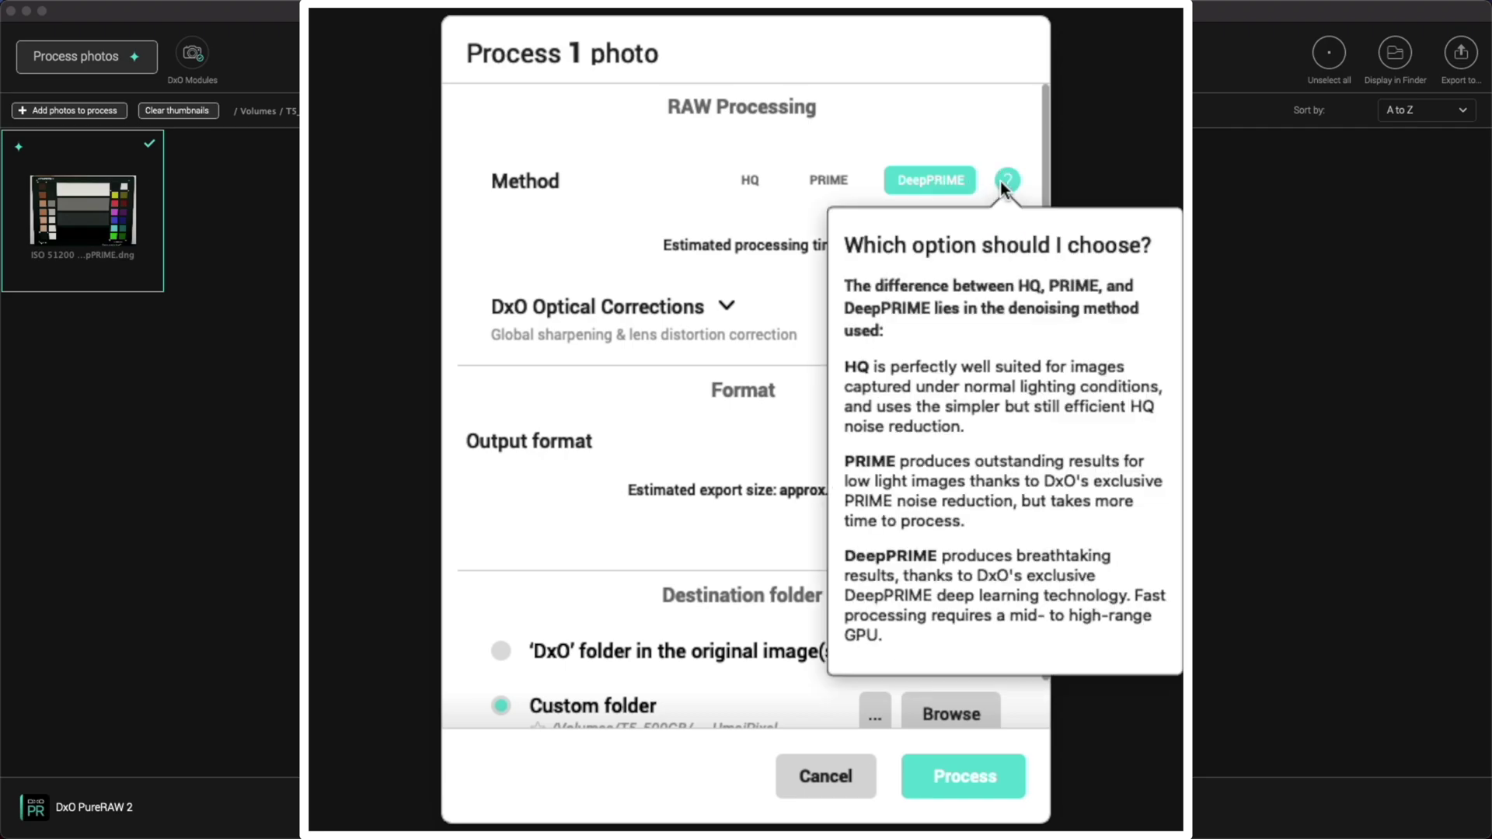
Under DxO Optical Corrections, leave global lens sharpening and distortion correction both off.
{"action": "left_click", "coordinate": [726, 304]}
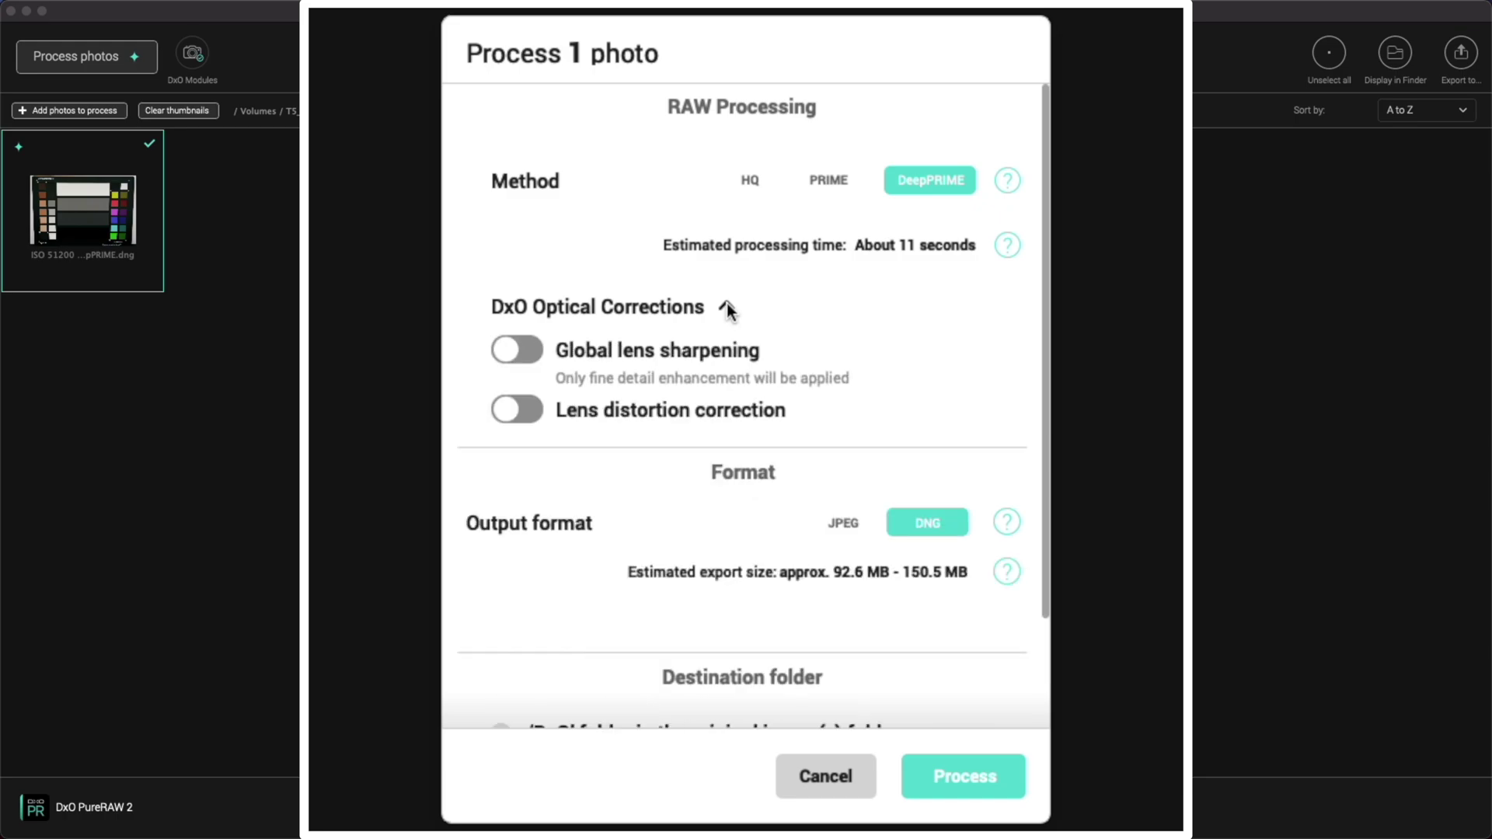
{"action": "left_click", "coordinate": [513, 349]}
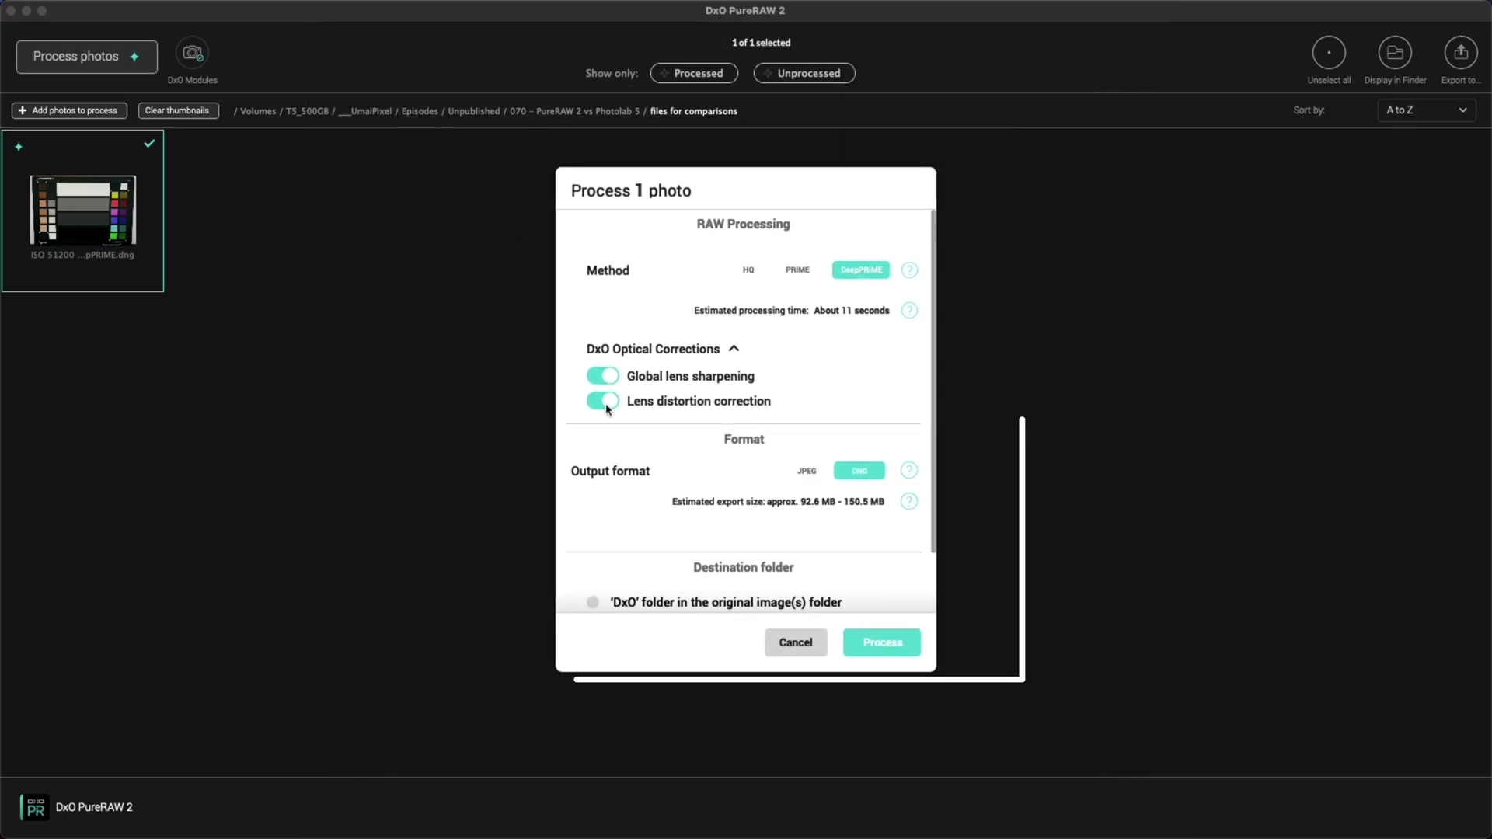
{"action": "left_click", "coordinate": [610, 378]}
{"action": "left_click", "coordinate": [609, 411]}
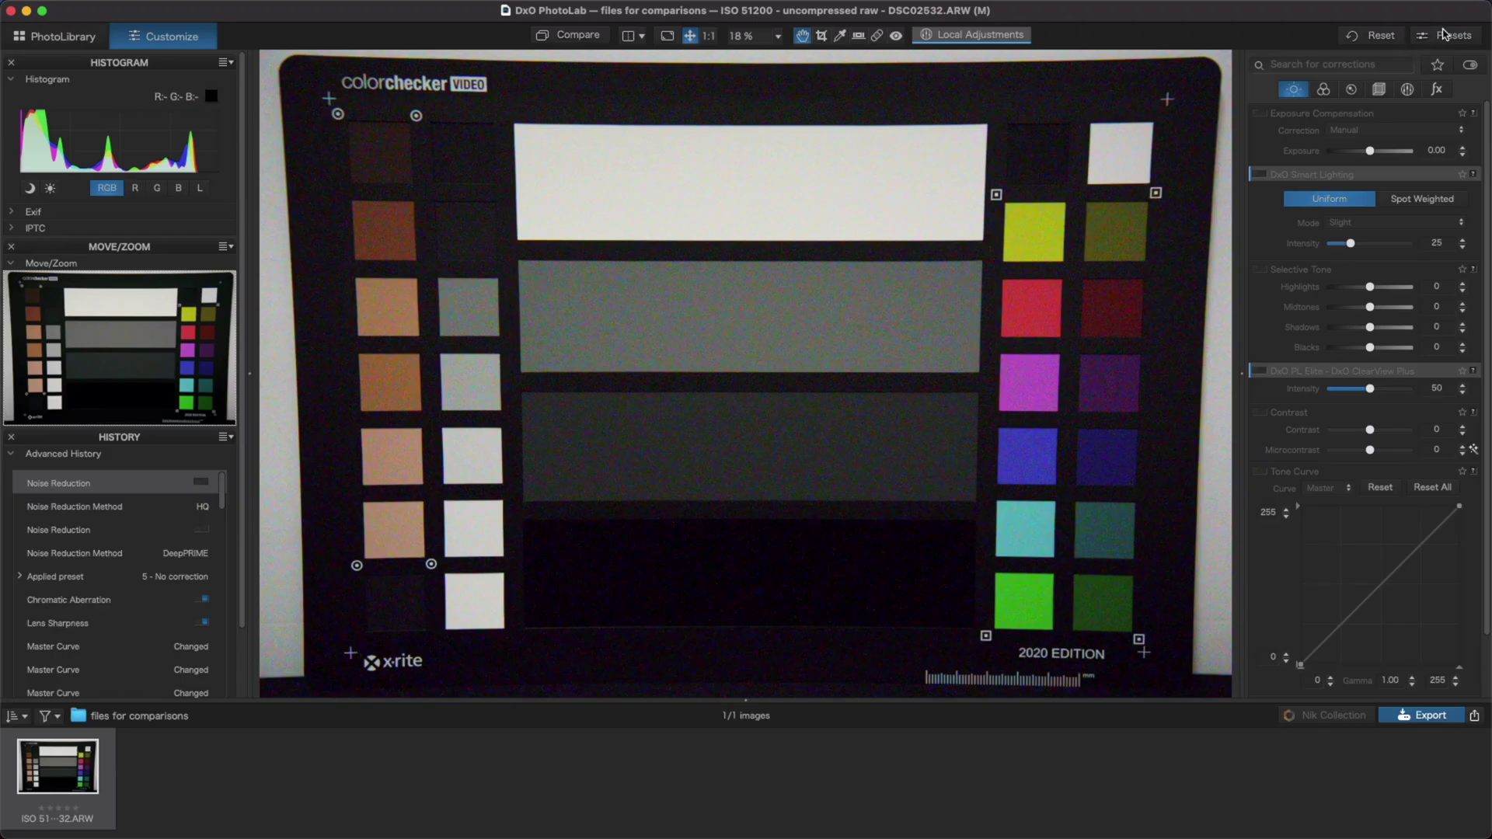
Apply the '5 - No correction' preset and bring up the Detail palette.
{"action": "left_click", "coordinate": [1444, 35]}
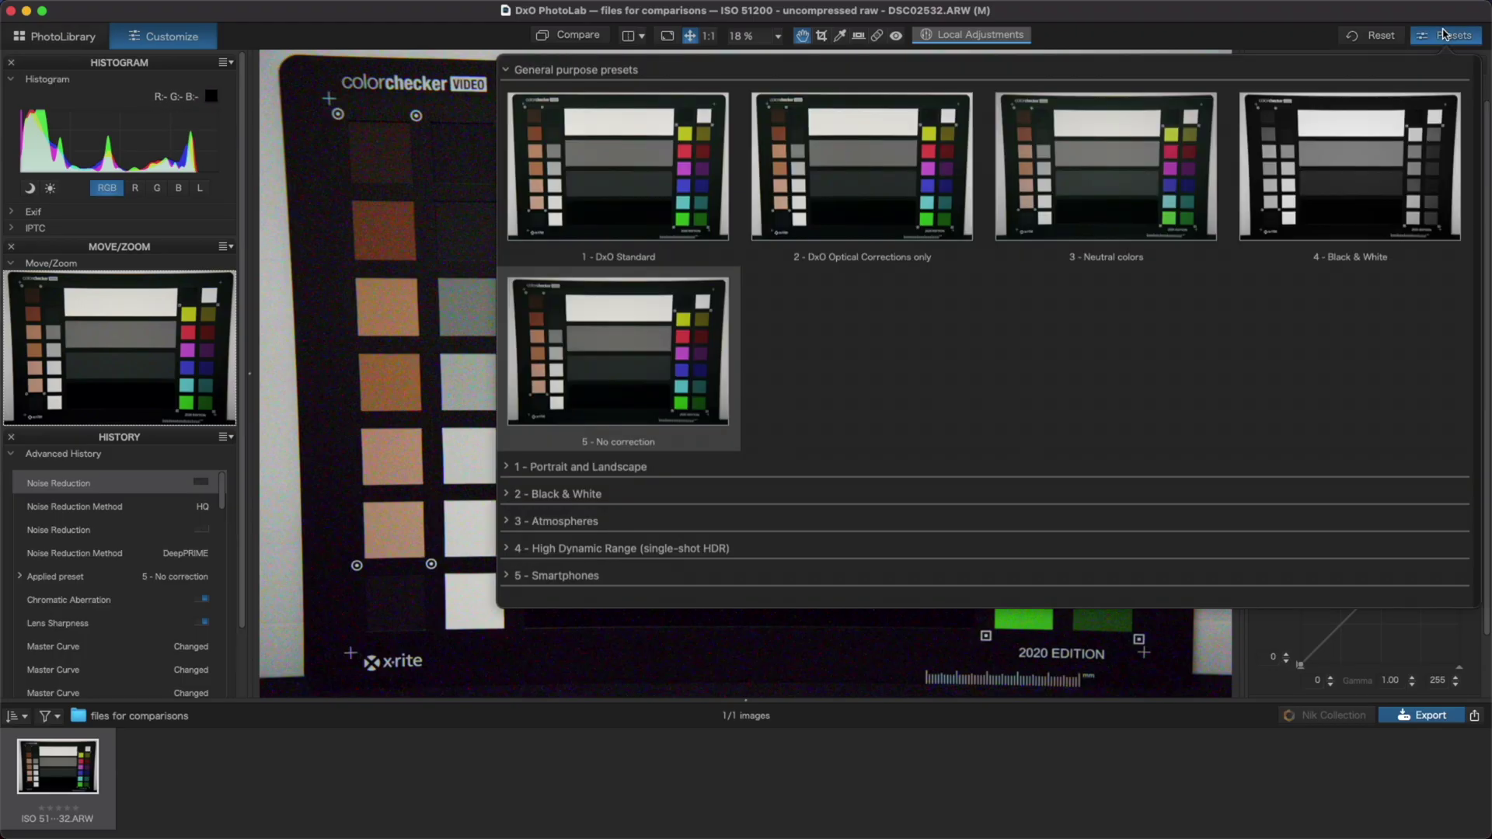
{"action": "left_click", "coordinate": [633, 377]}
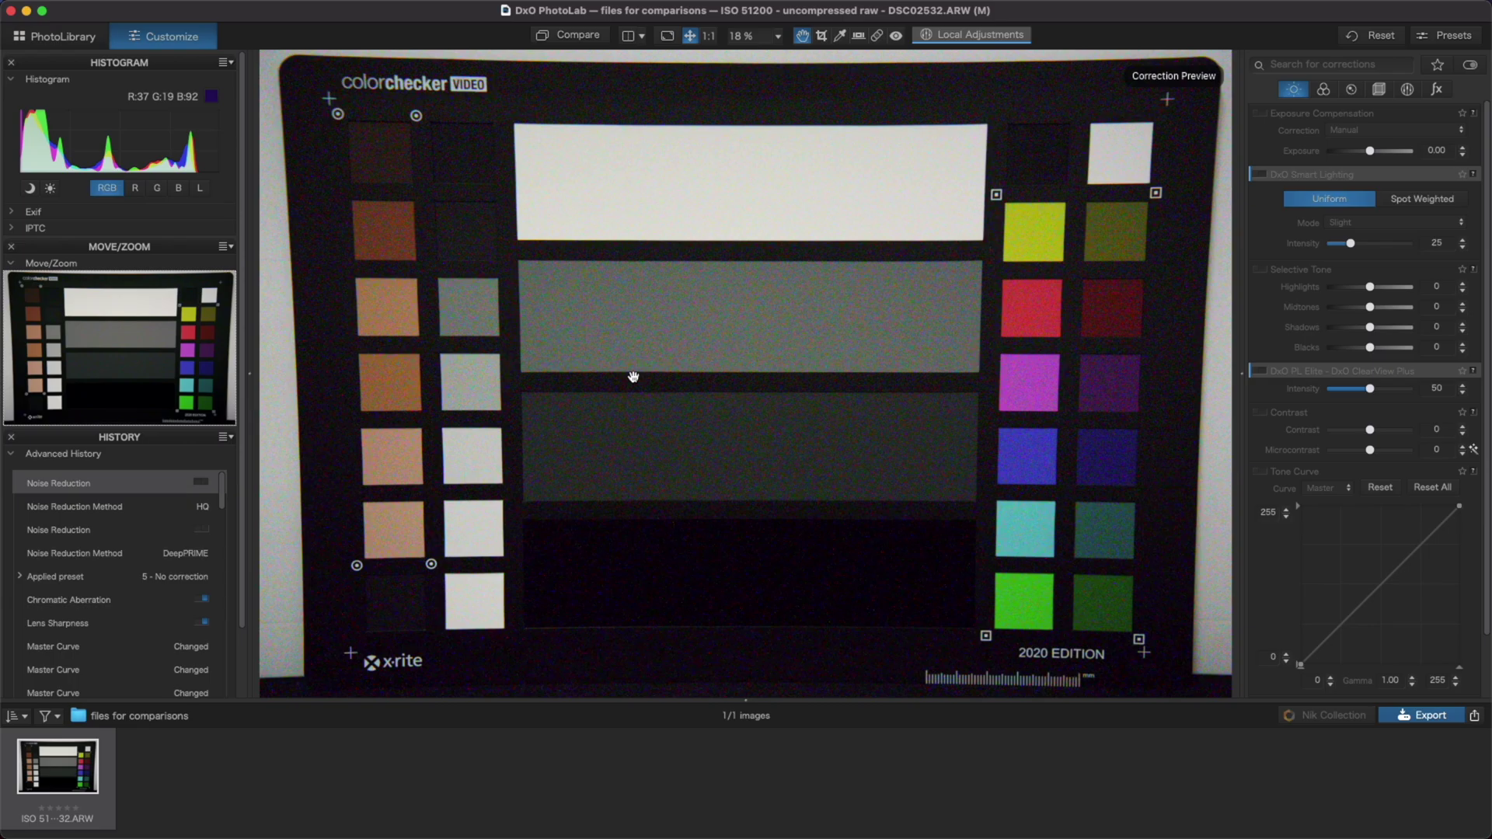
{"action": "left_click", "coordinate": [1428, 715]}
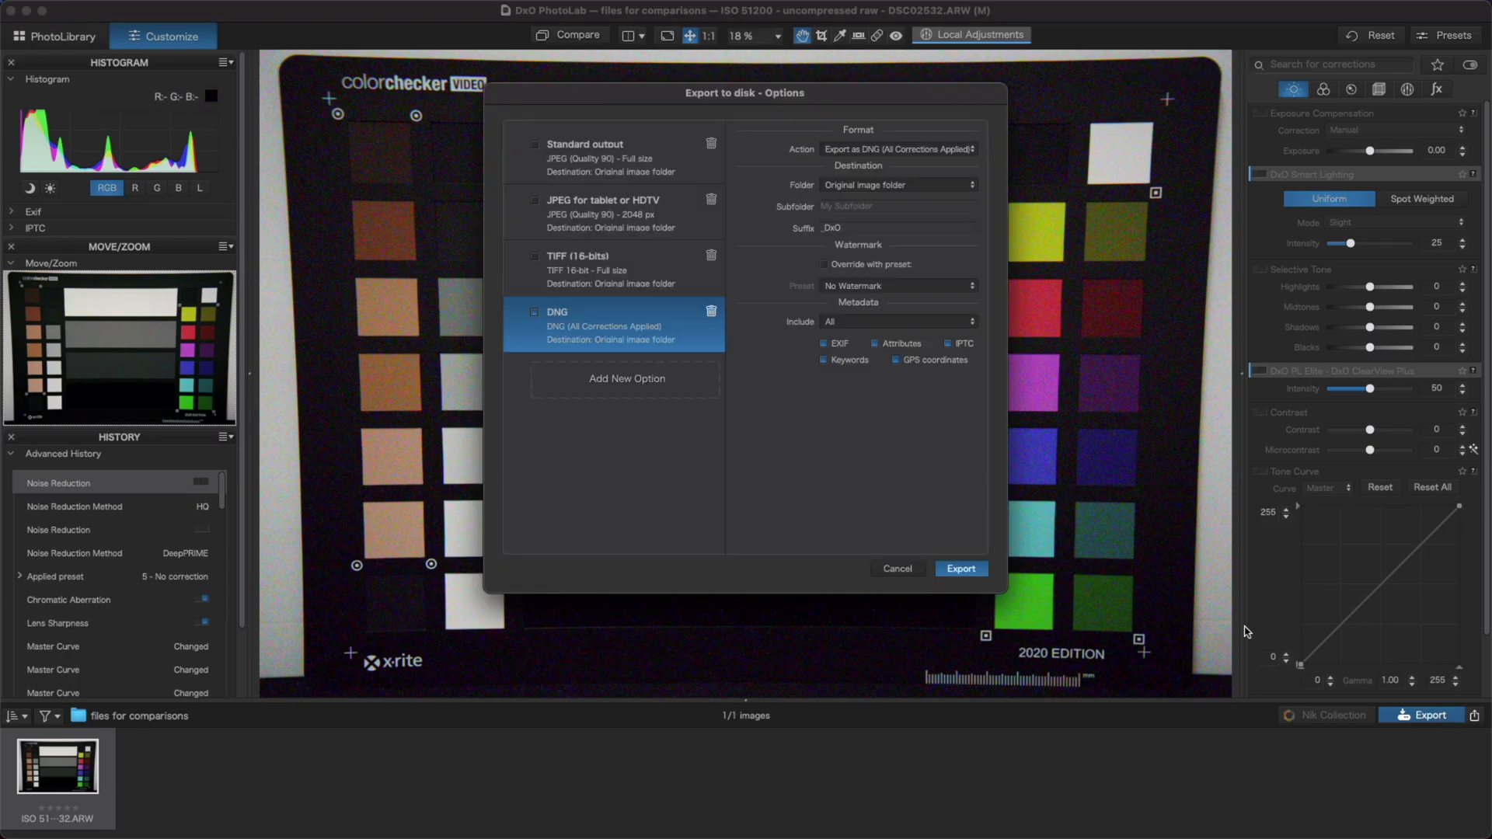
{"action": "left_click", "coordinate": [961, 570]}
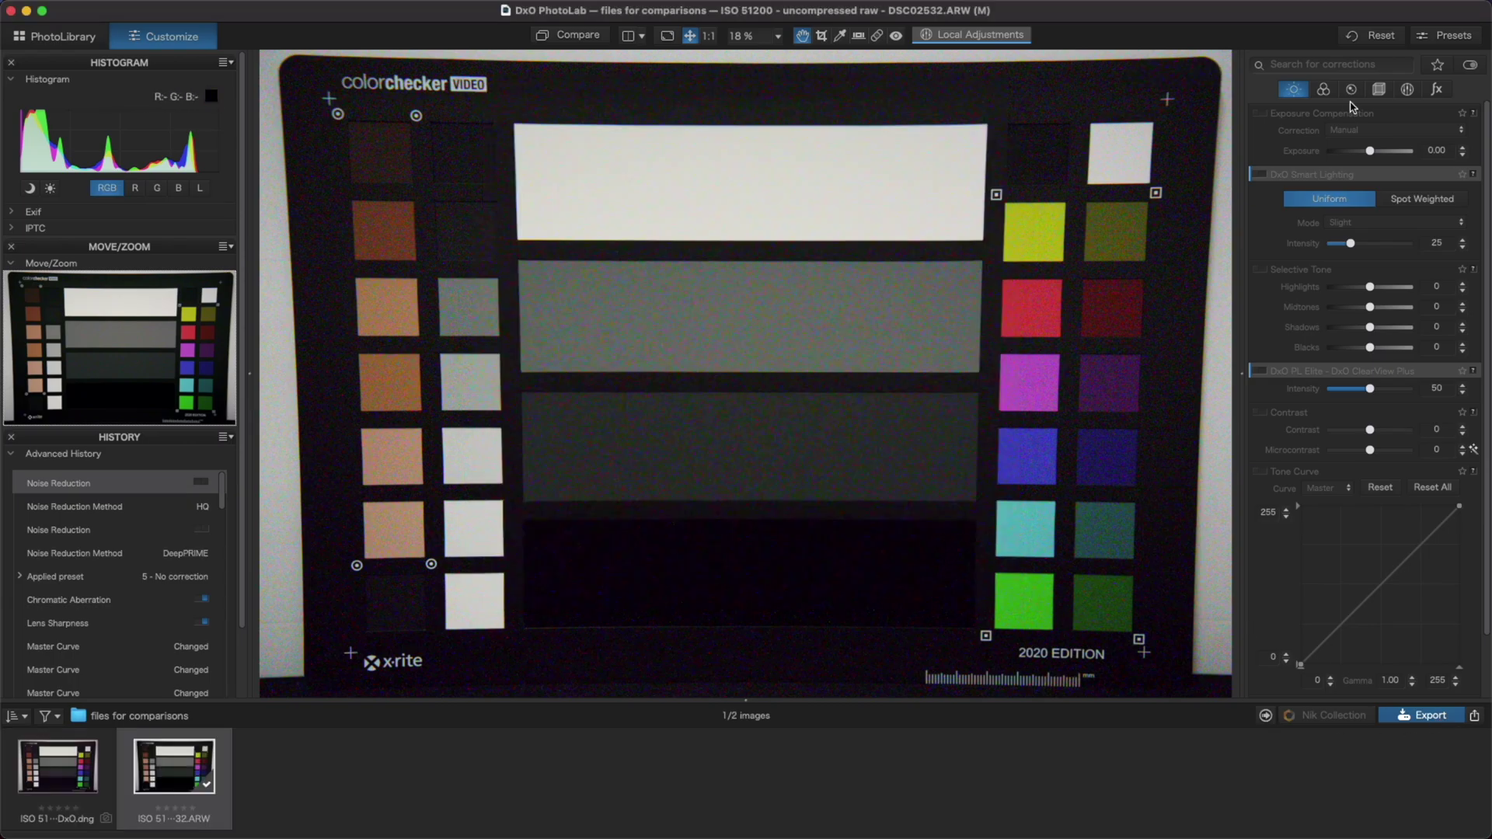
{"action": "left_click", "coordinate": [1351, 88]}
Enable DeepPRIME denoising and export the image to disk as a DNG with all corrections.
{"action": "left_click", "coordinate": [1125, 68]}
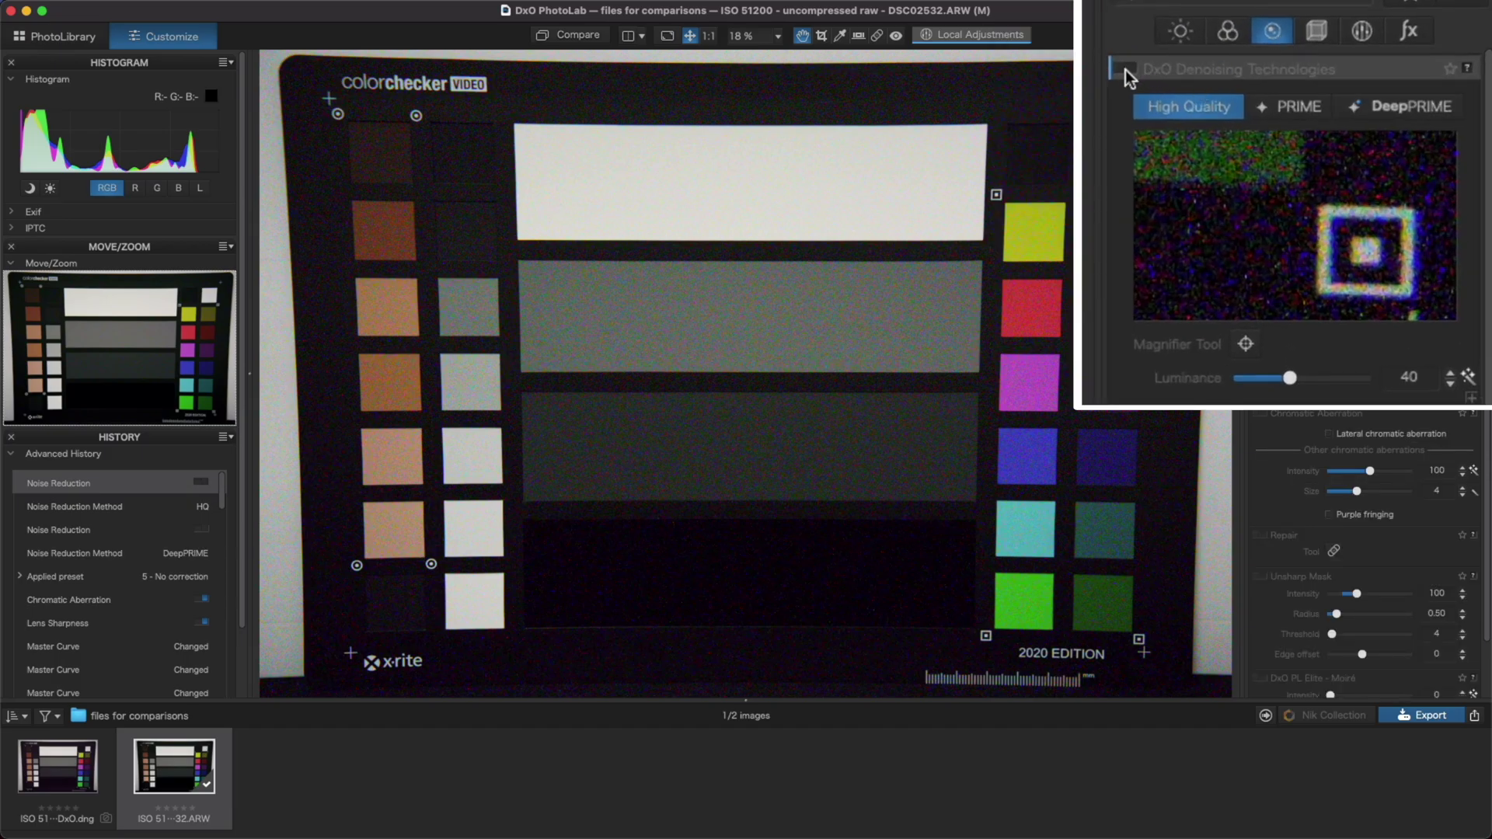
{"action": "left_click", "coordinate": [1391, 108]}
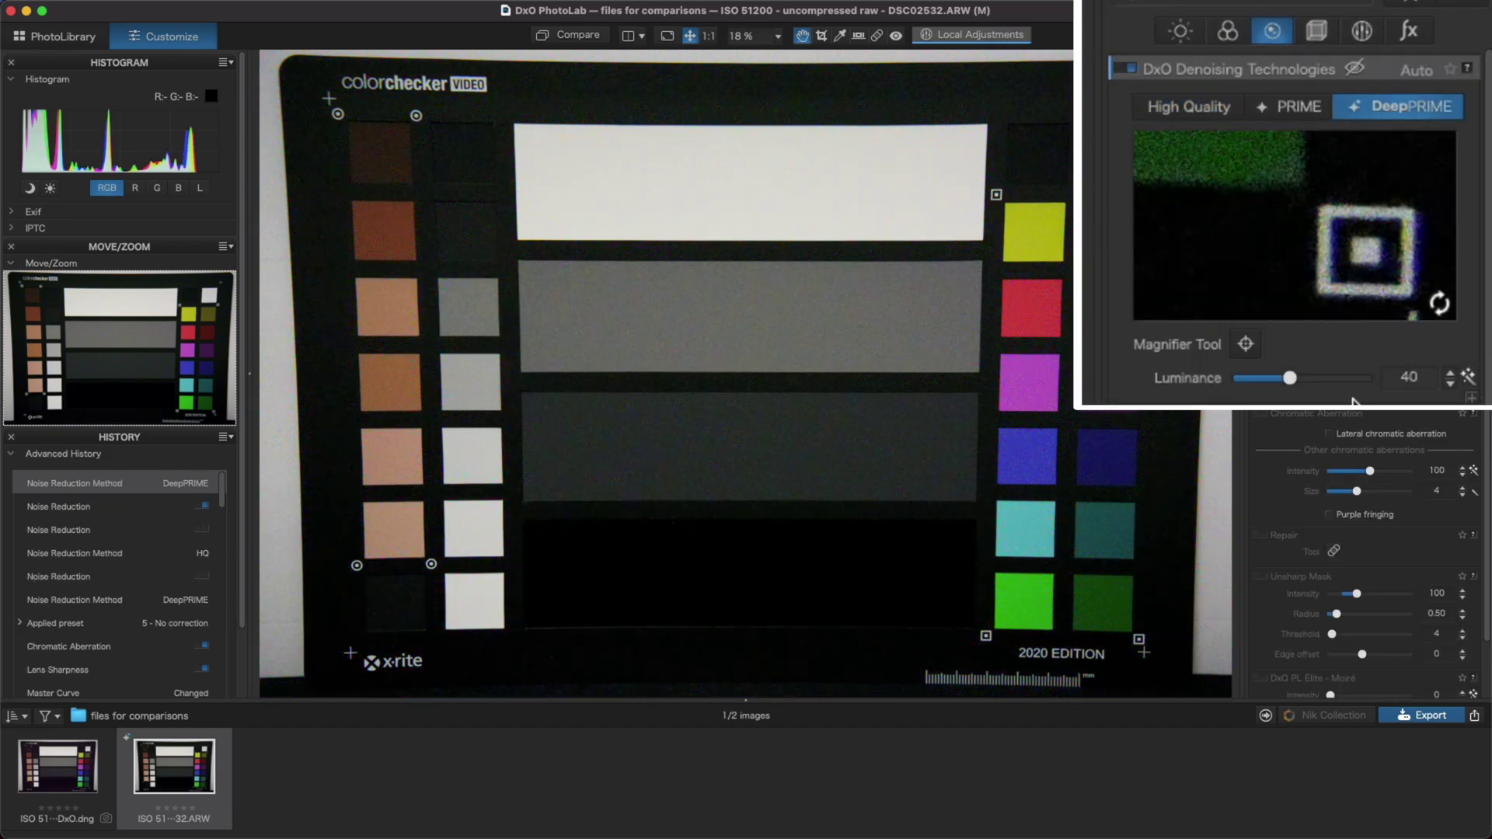
{"action": "left_click", "coordinate": [1440, 719]}
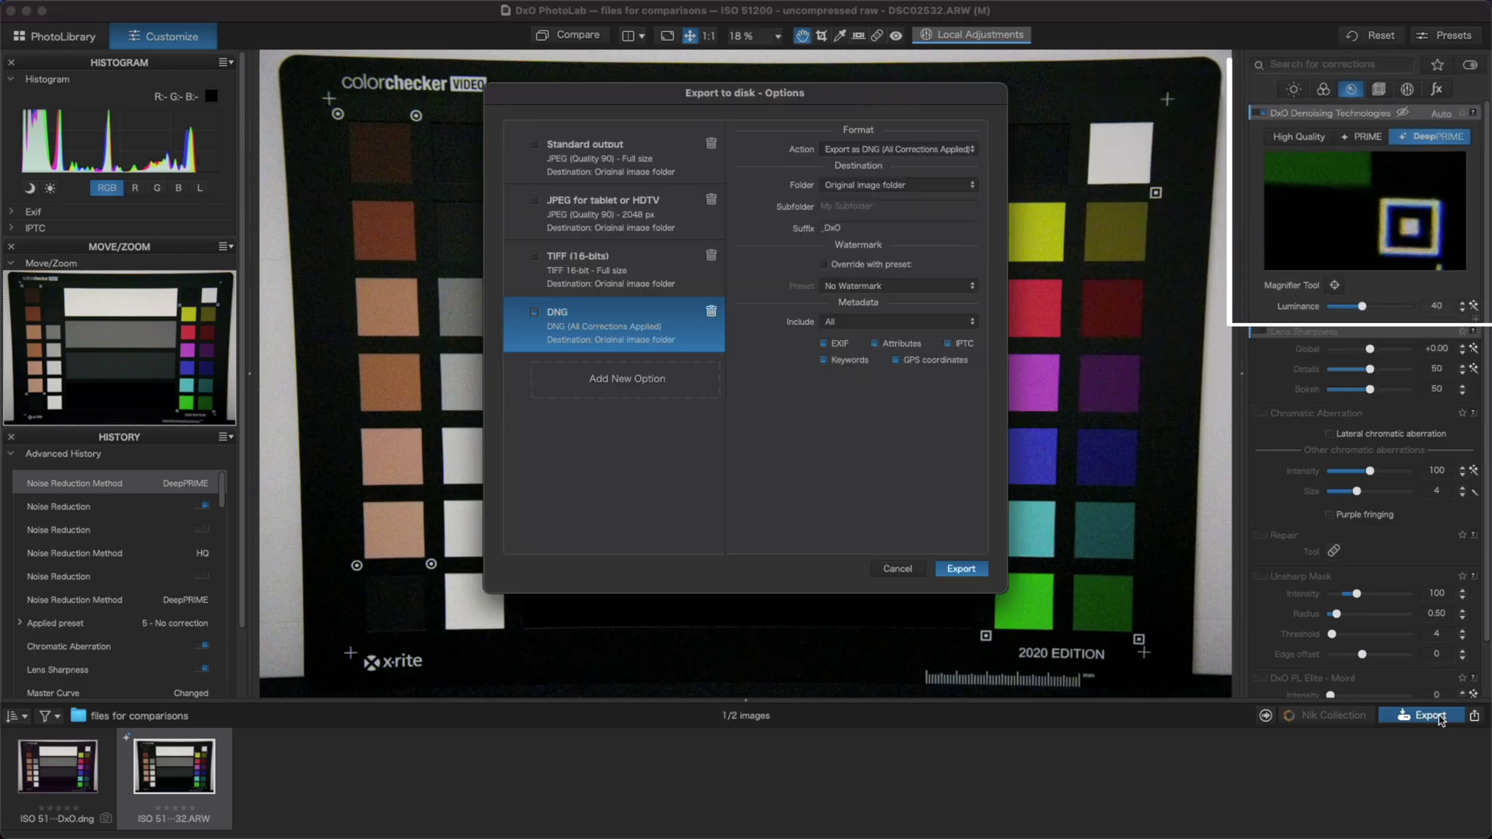
{"action": "left_click", "coordinate": [980, 572]}
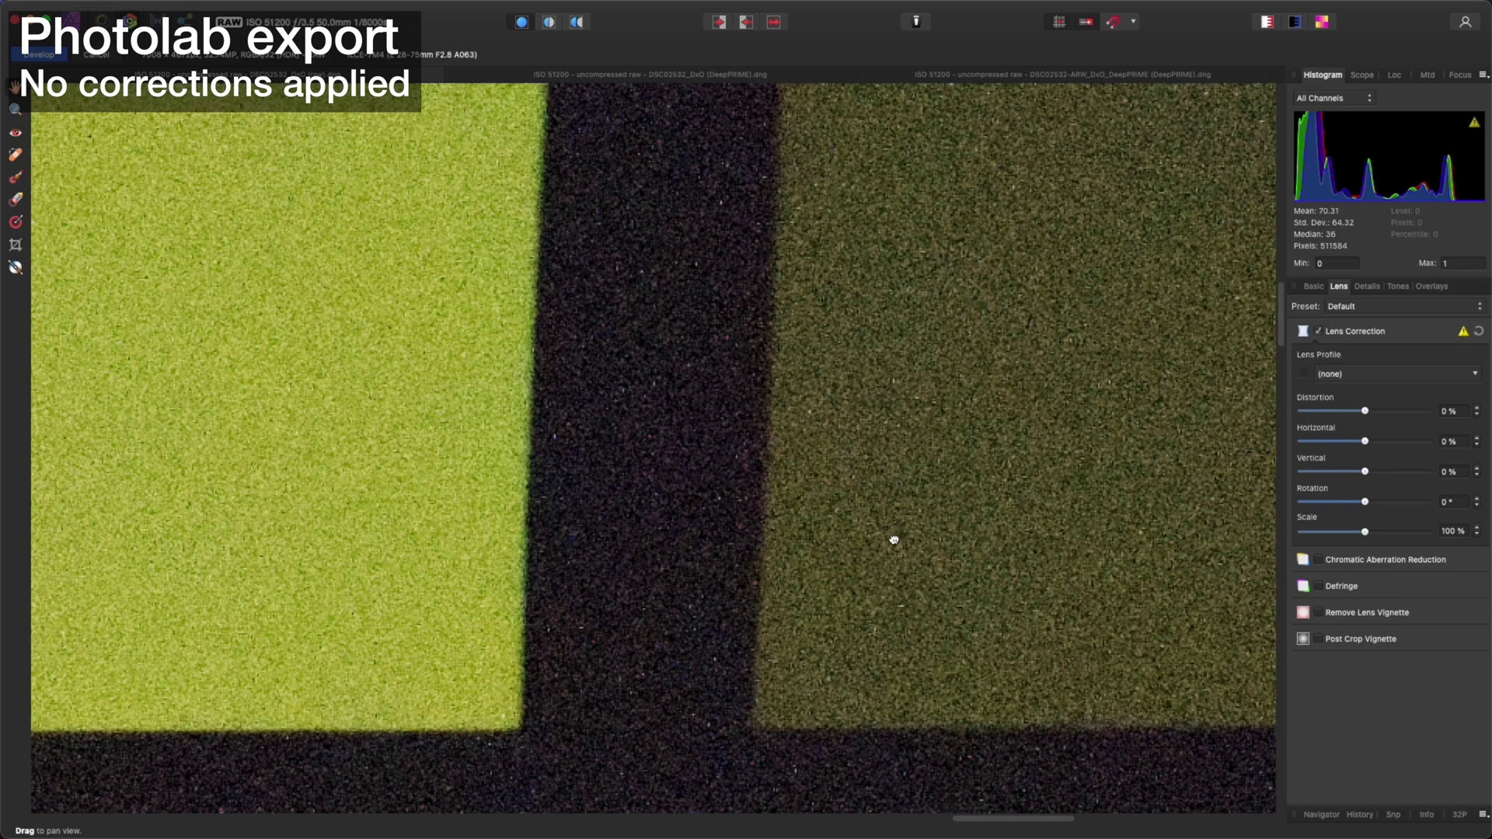
Fit the chart in view and flip between the PhotoLab and PureRAW DeepPRIME exports, ending on PureRAW.
{"action": "key", "text": "super+0"}
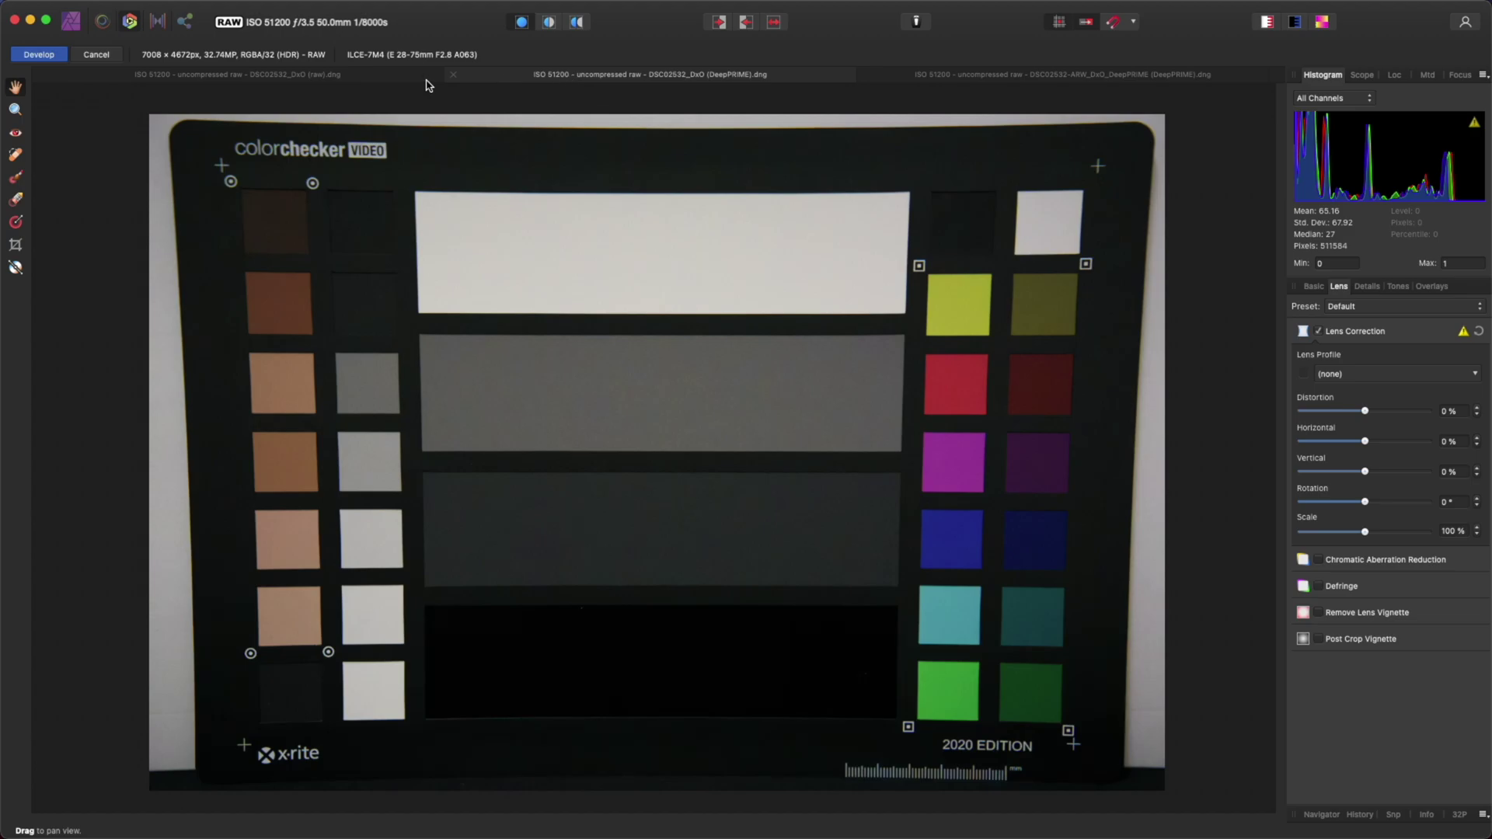
{"action": "left_click", "coordinate": [543, 75]}
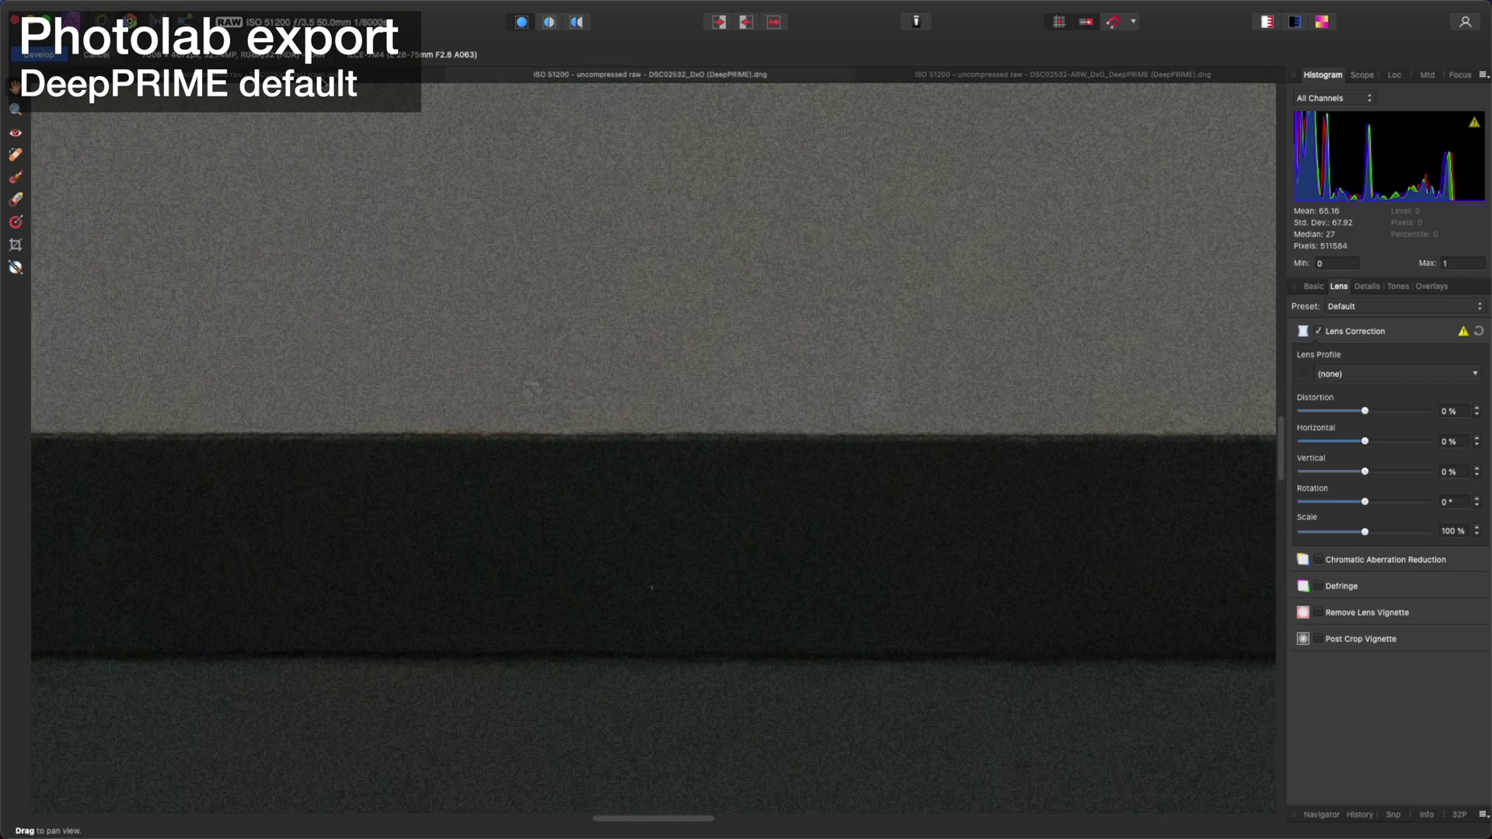
{"action": "key", "text": "super+0"}
{"action": "left_click", "coordinate": [977, 78]}
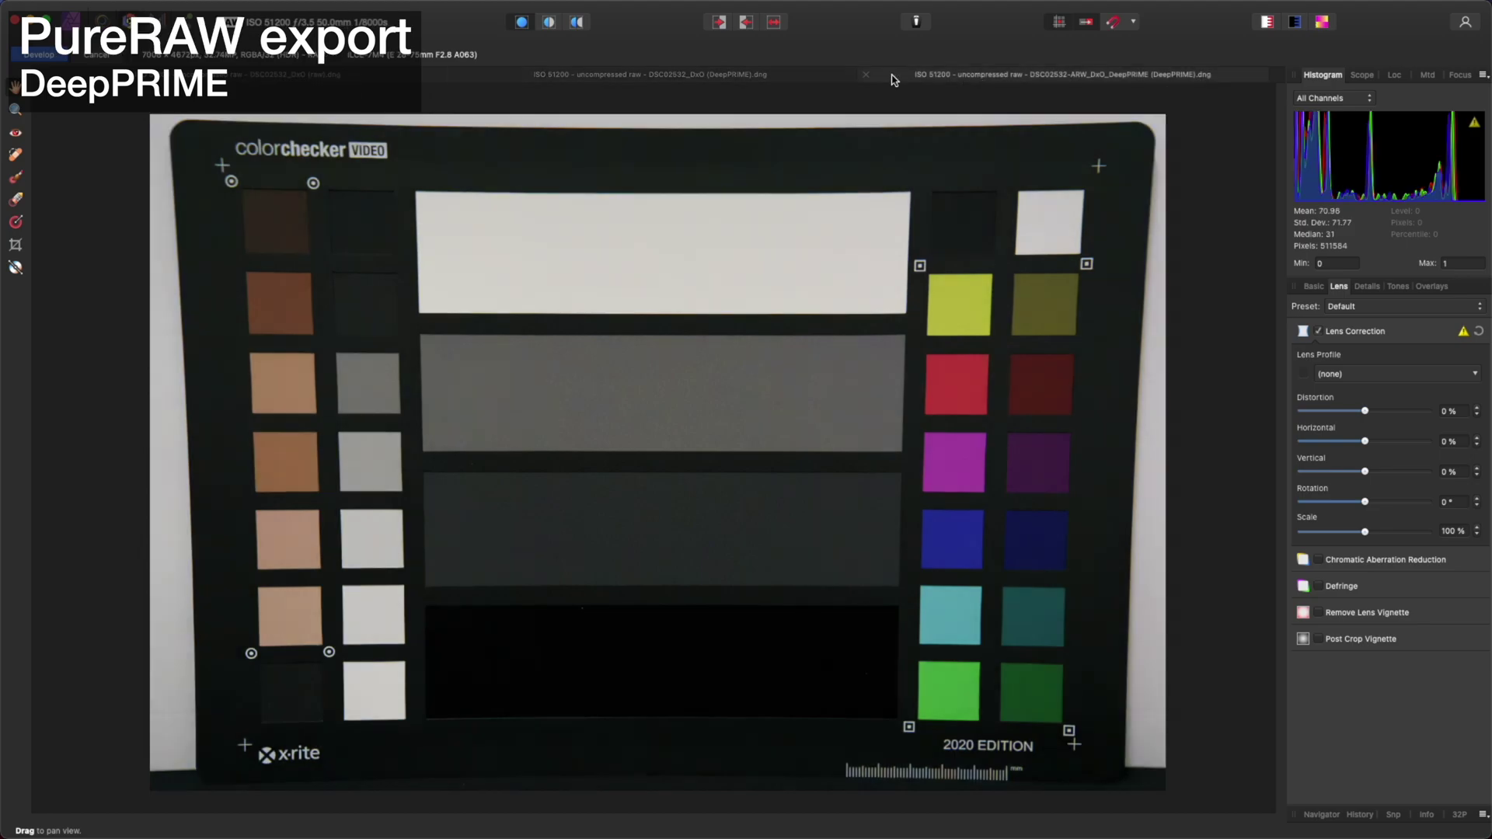
{"action": "left_click", "coordinate": [759, 80]}
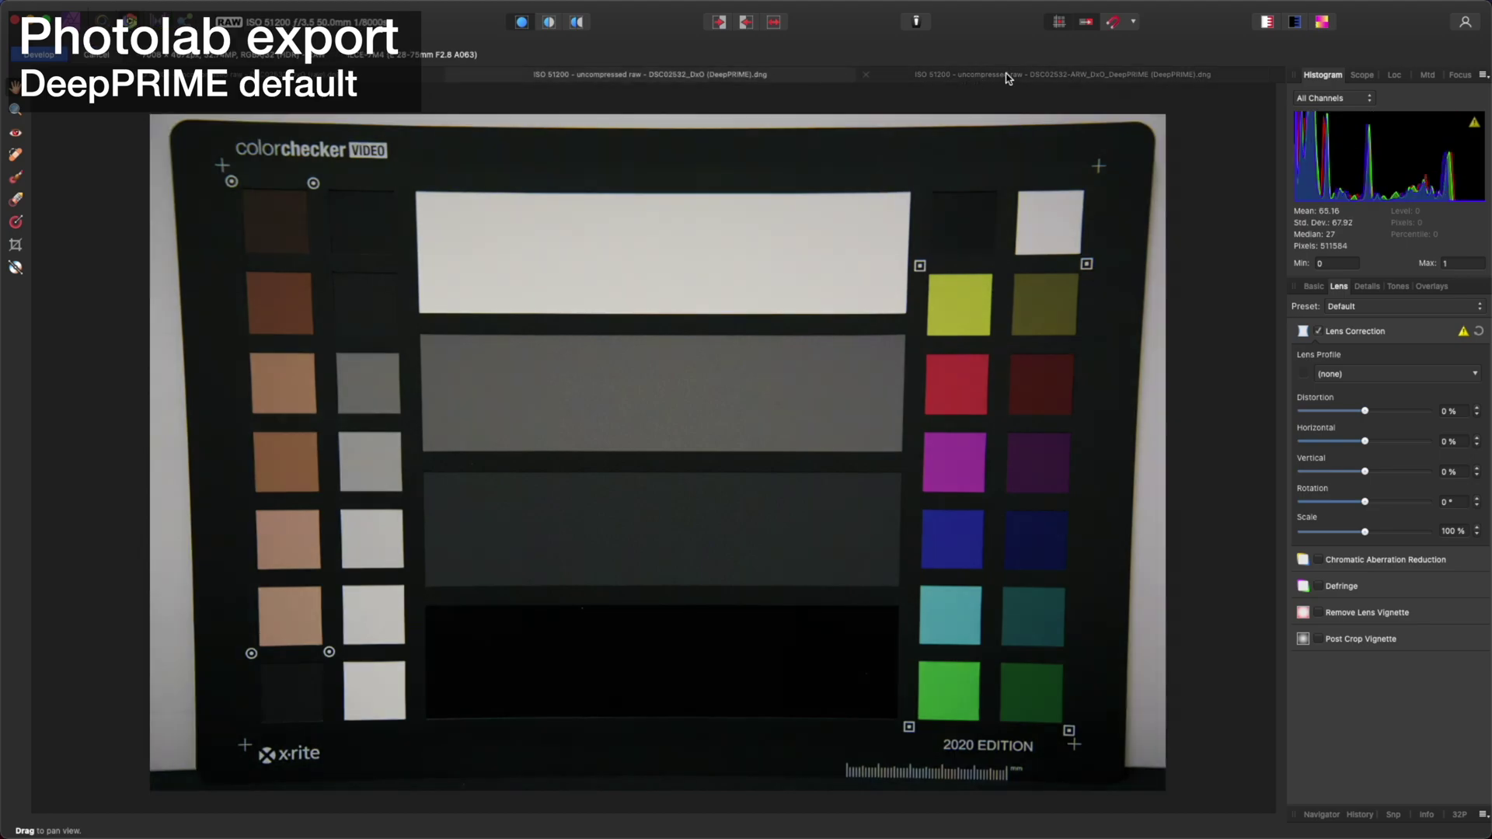
{"action": "left_click", "coordinate": [1006, 78]}
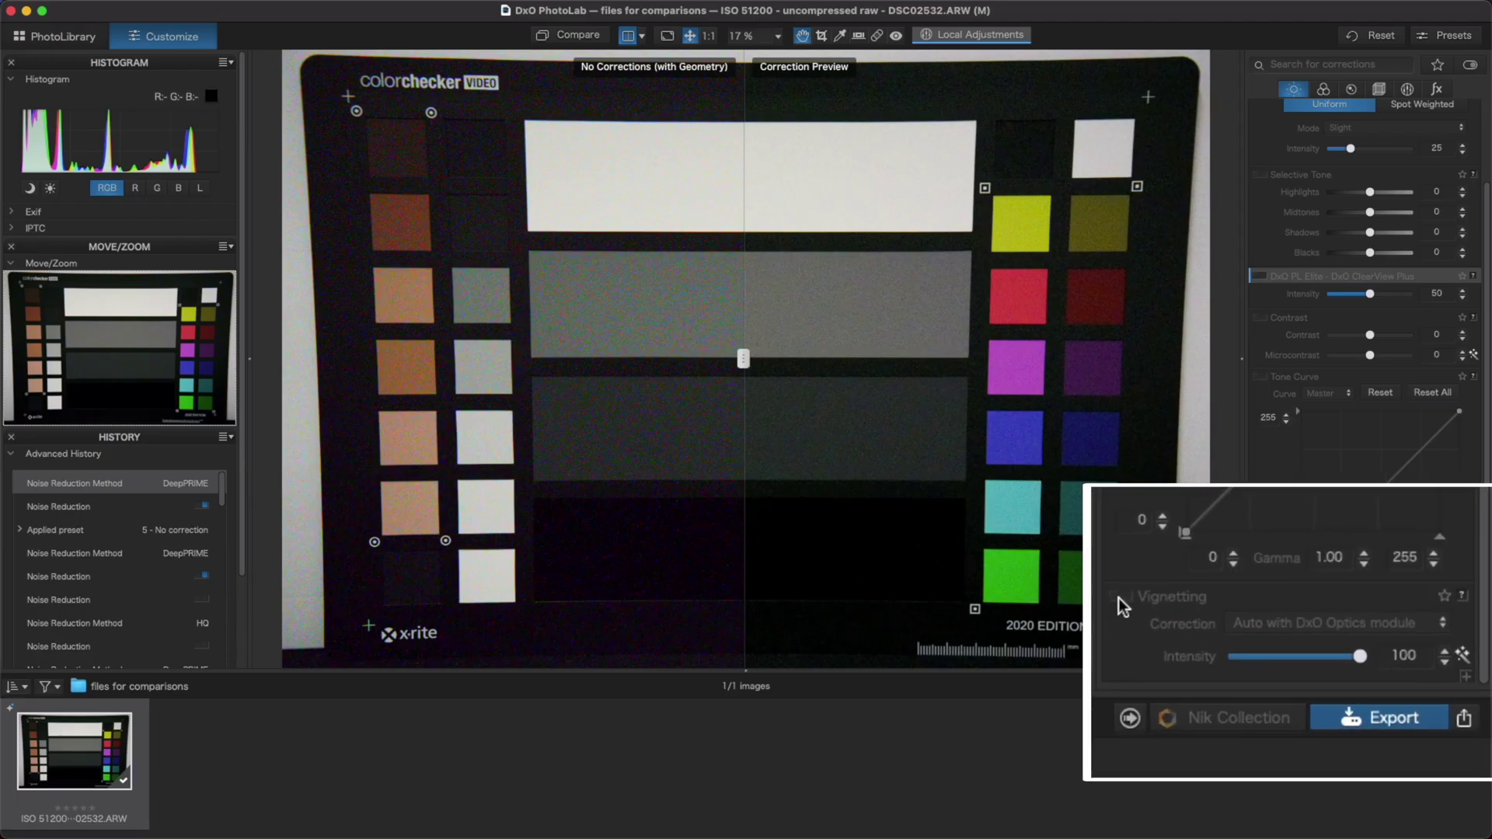
Enable Vignetting correction set to Auto with DxO Optics module in the Light palette.
{"action": "left_click", "coordinate": [1122, 597]}
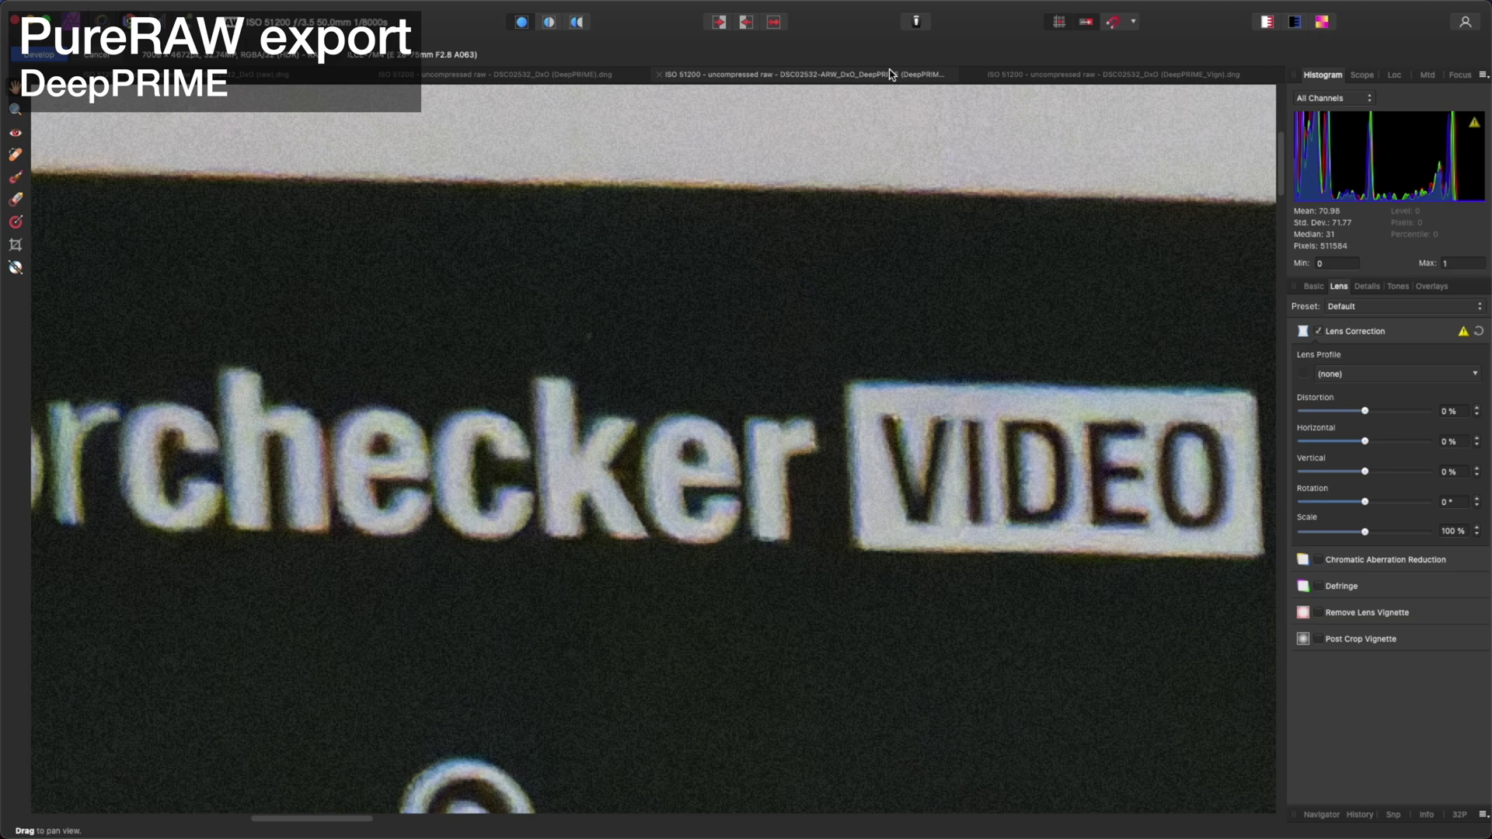
Alternate three times between the DeepPRIME_Vign and PureRAW DeepPRIME tabs, ending on PureRAW.
{"action": "left_click", "coordinate": [1024, 78]}
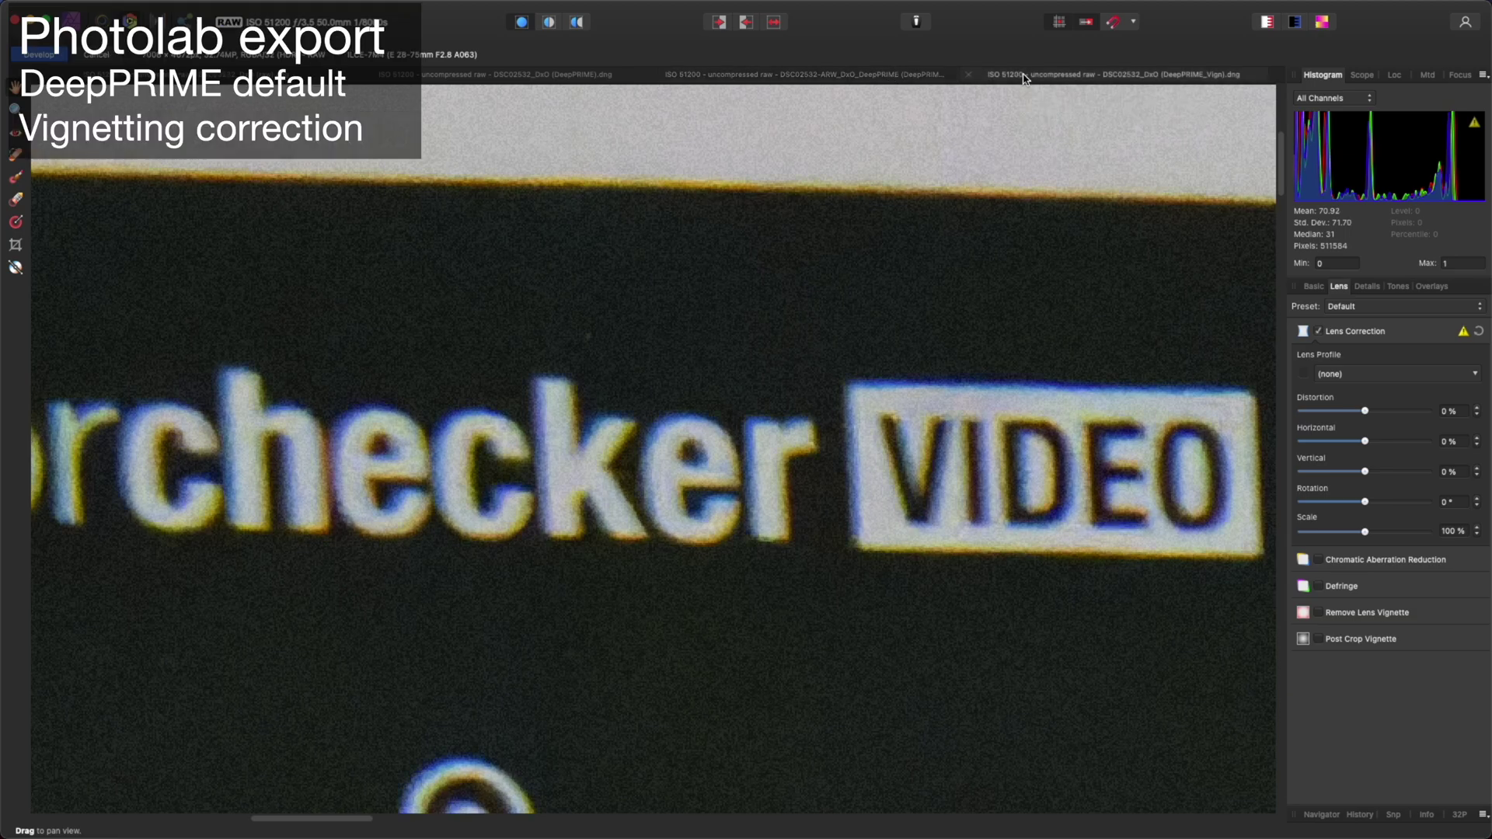
{"action": "left_click", "coordinate": [839, 77]}
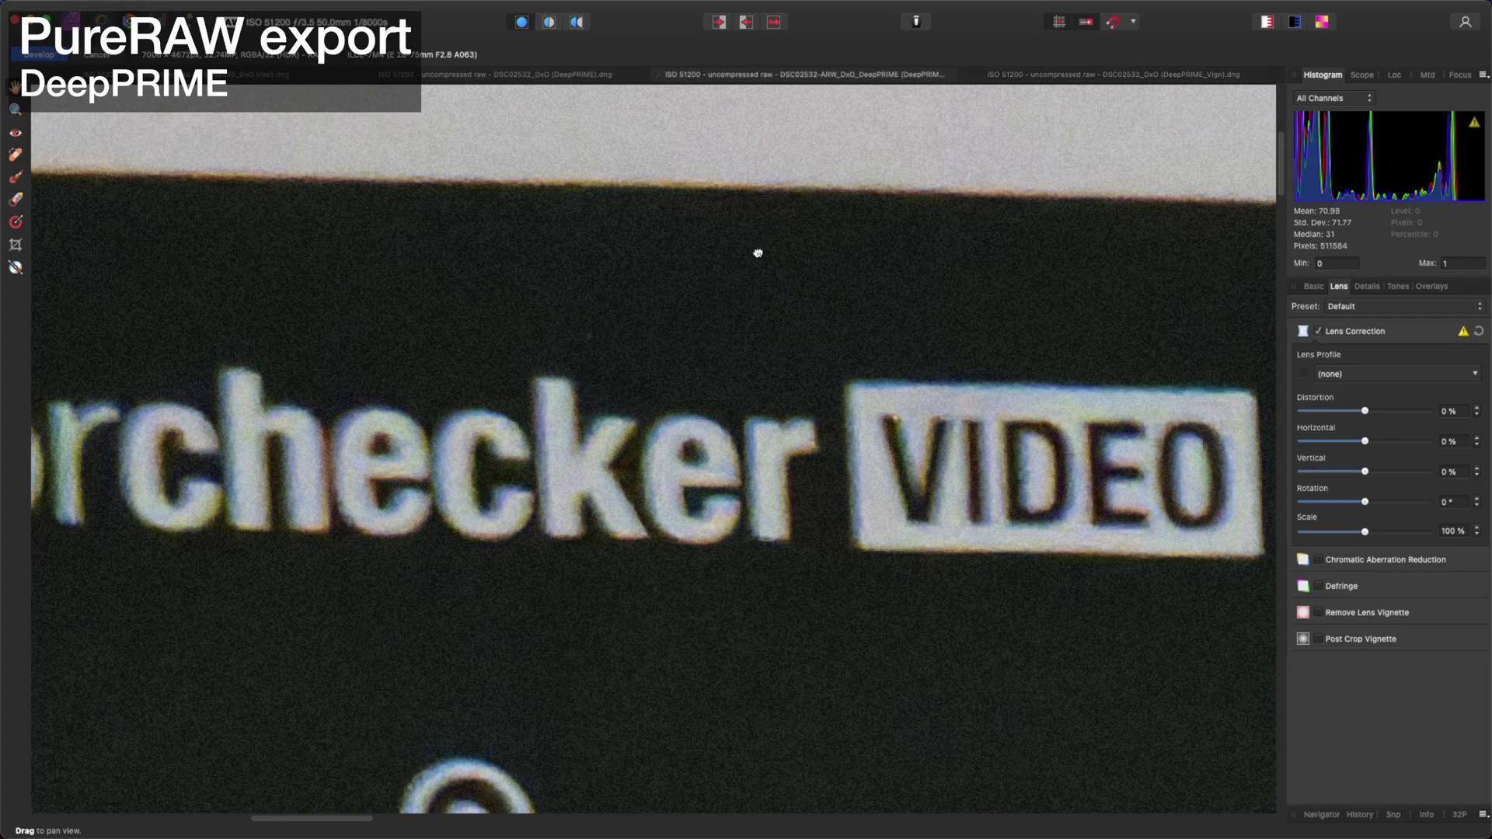
{"action": "left_click", "coordinate": [1001, 81]}
{"action": "left_click", "coordinate": [851, 76]}
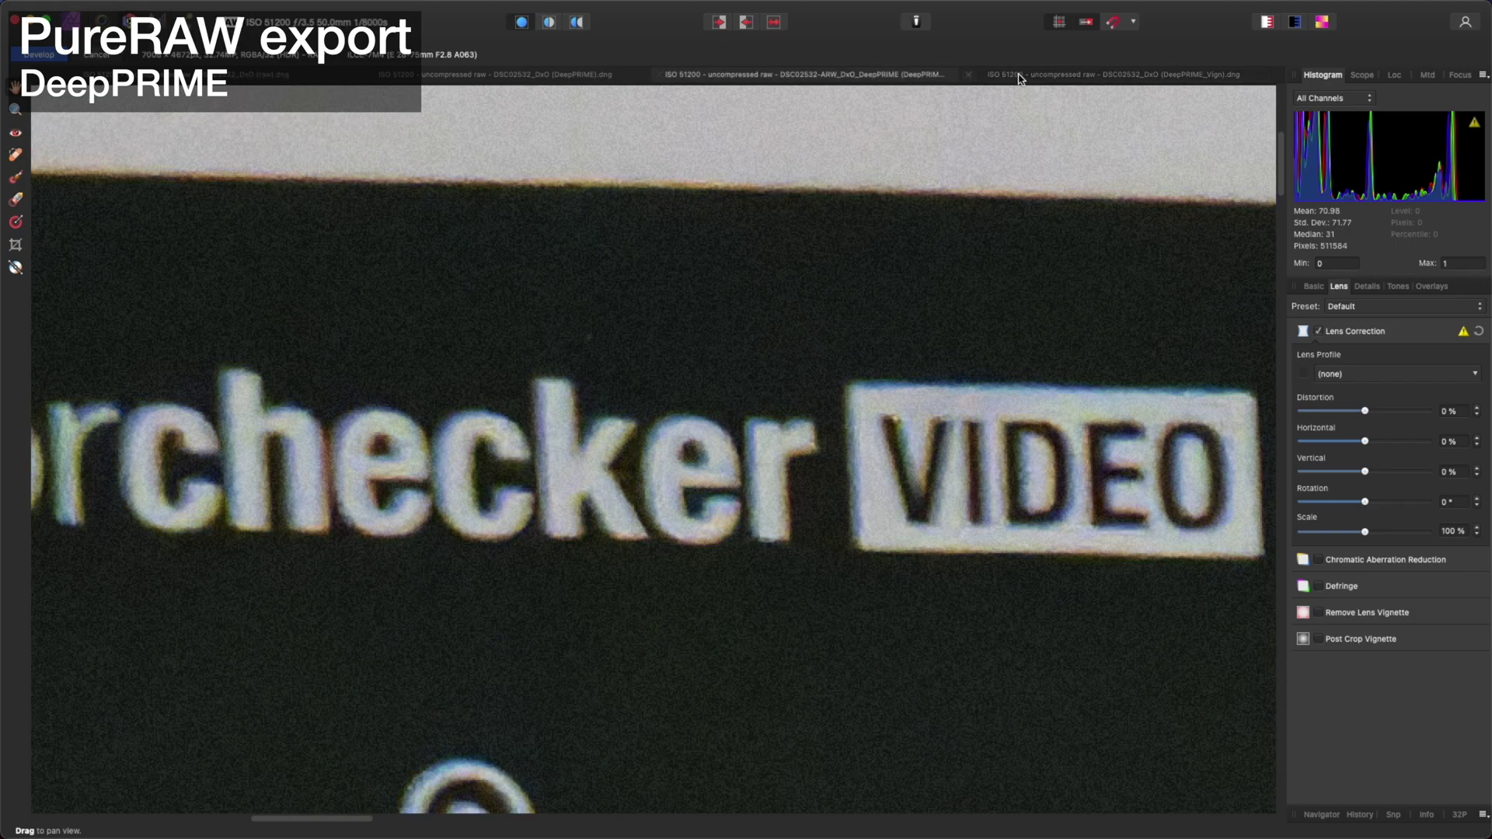
{"action": "left_click", "coordinate": [1020, 78]}
{"action": "left_click", "coordinate": [866, 83]}
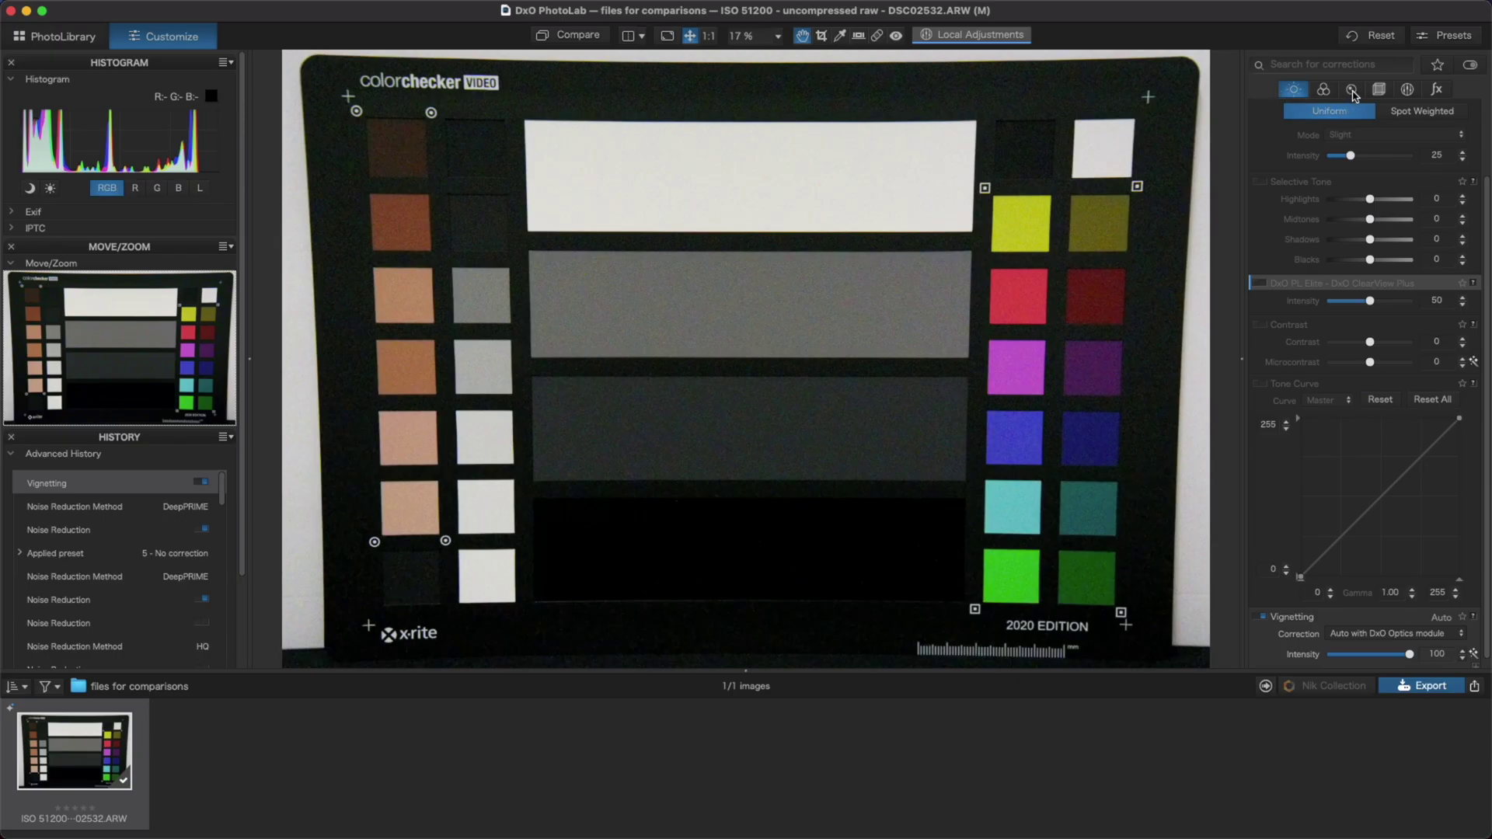
Enable Chromatic Aberration with Lateral correction, compare the exports, and test the Intensity slider.
{"action": "left_click", "coordinate": [1351, 89]}
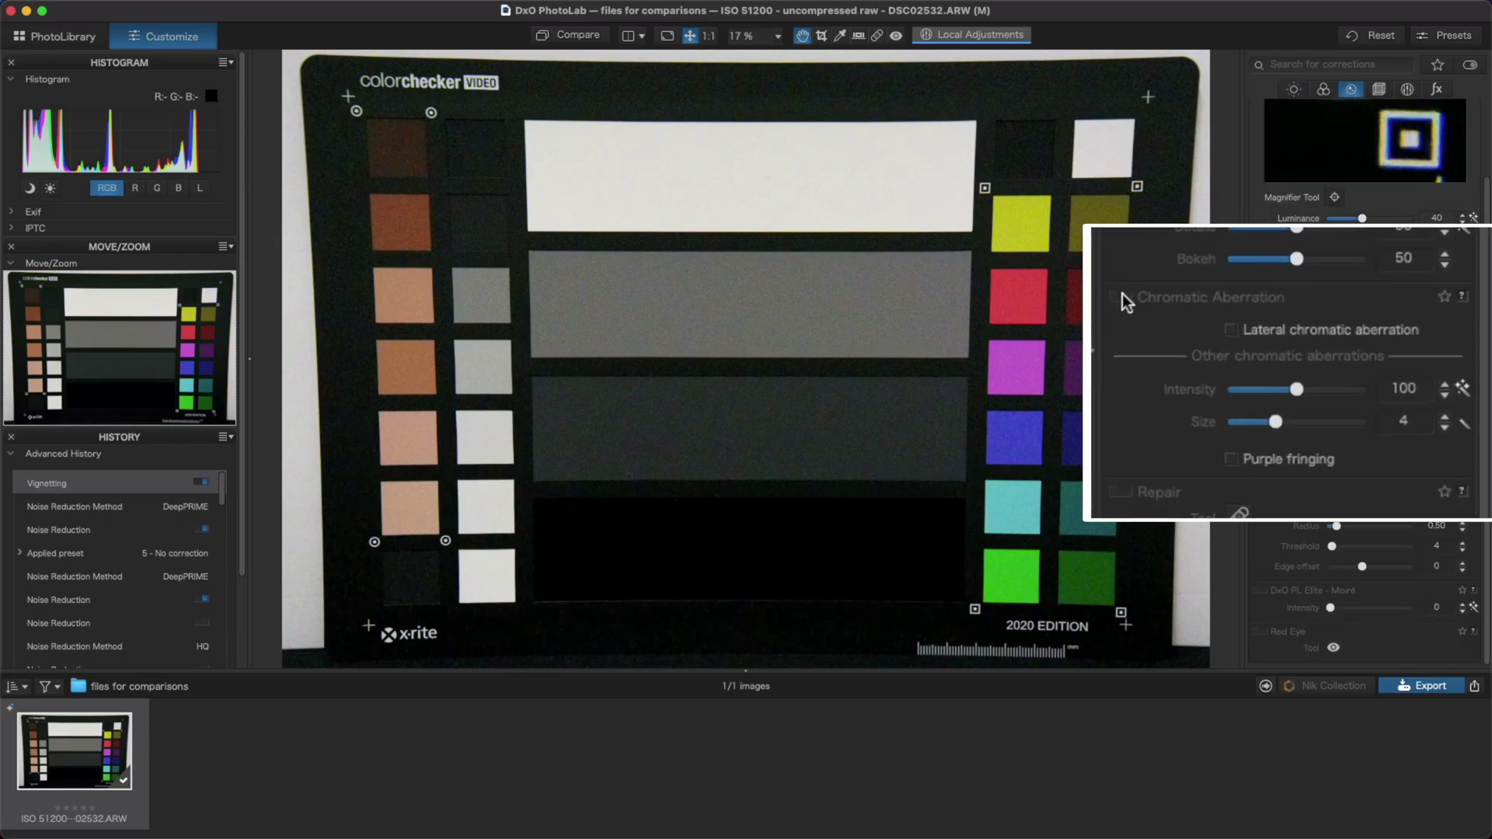
{"action": "left_click", "coordinate": [1262, 326]}
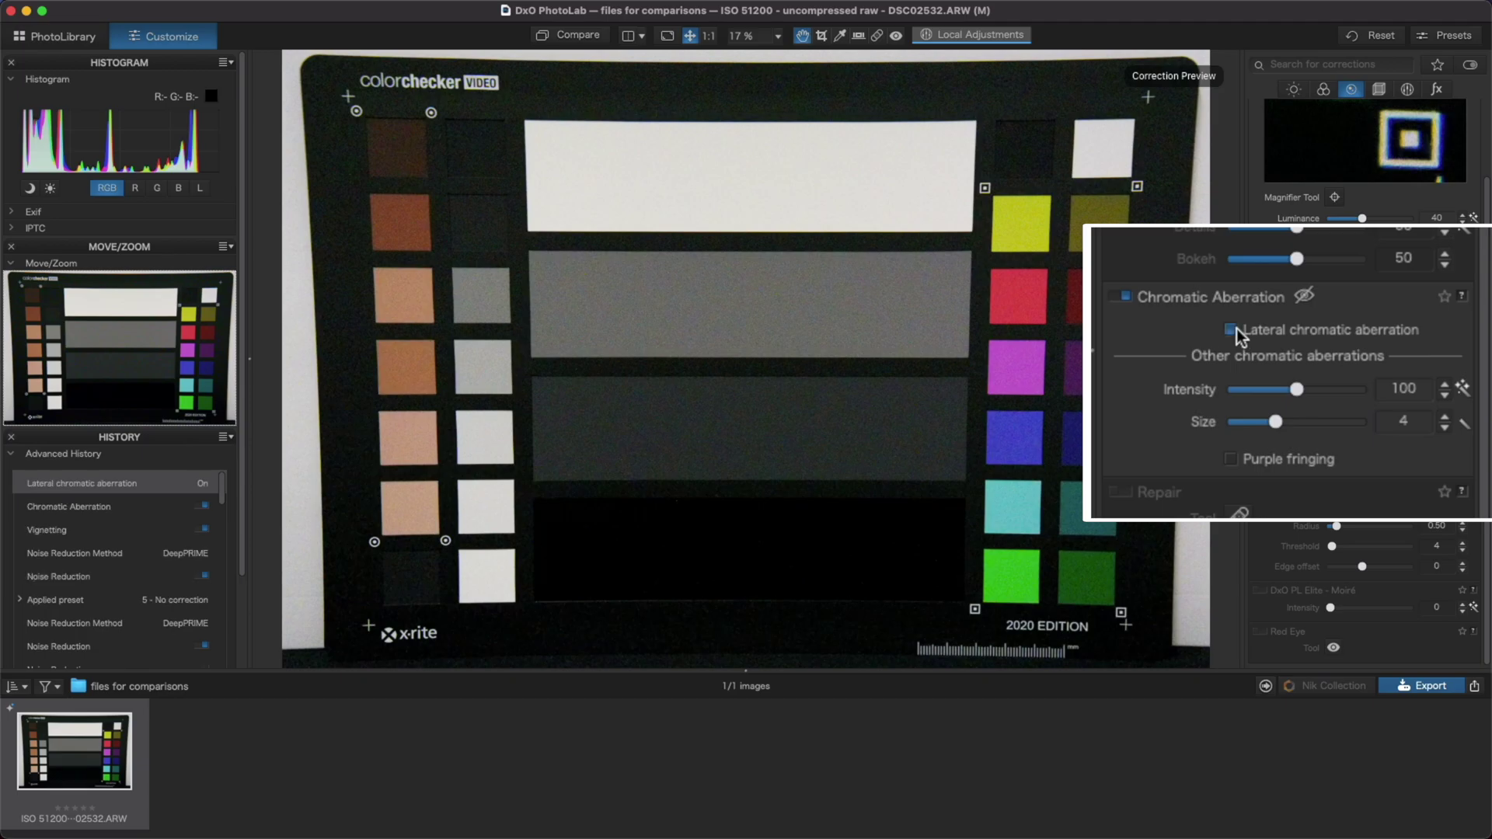
{"action": "left_click", "coordinate": [1328, 346]}
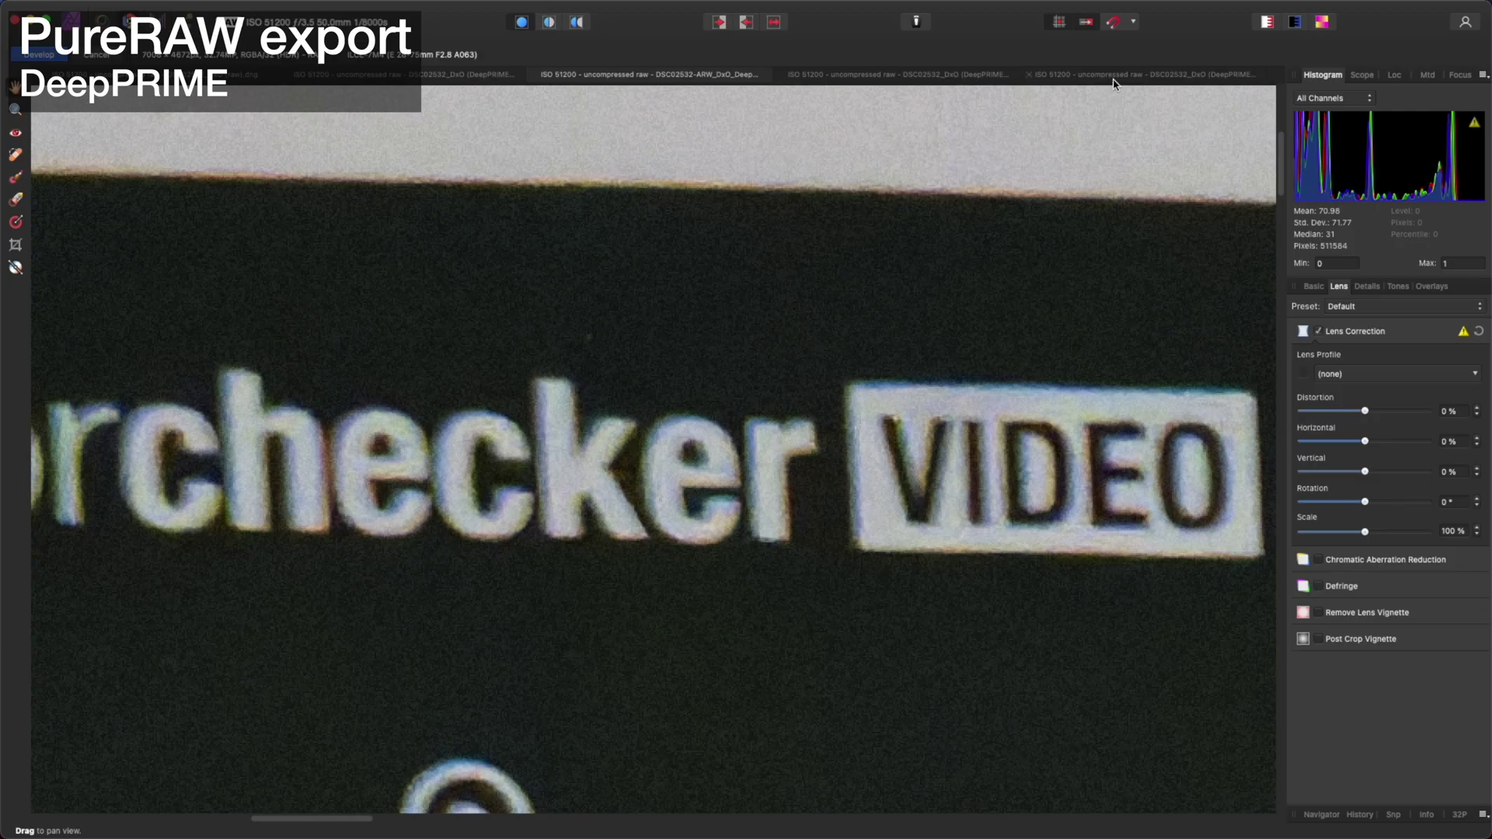
{"action": "left_click", "coordinate": [1113, 81]}
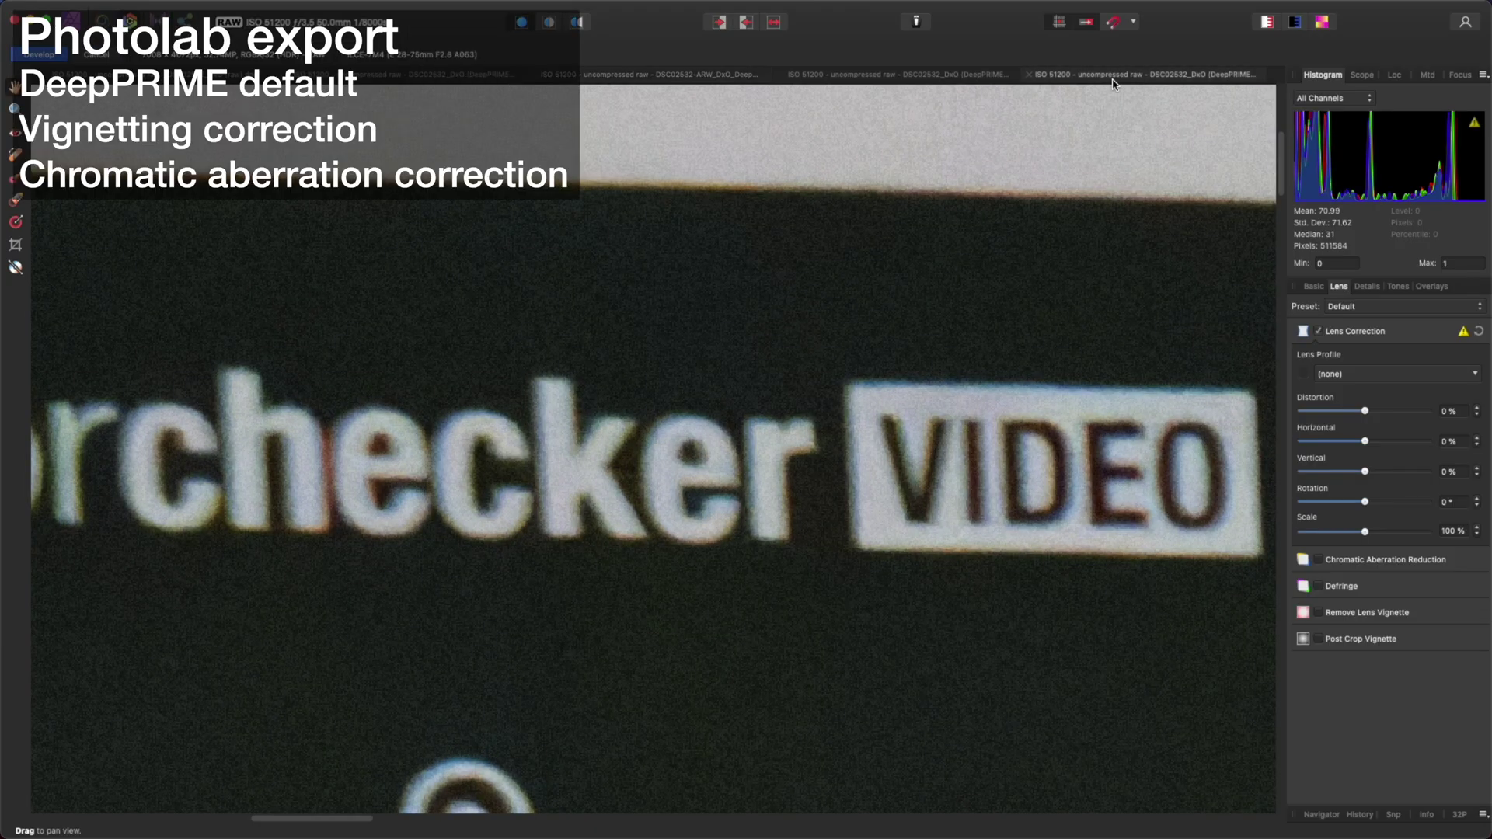
{"action": "left_click", "coordinate": [621, 77]}
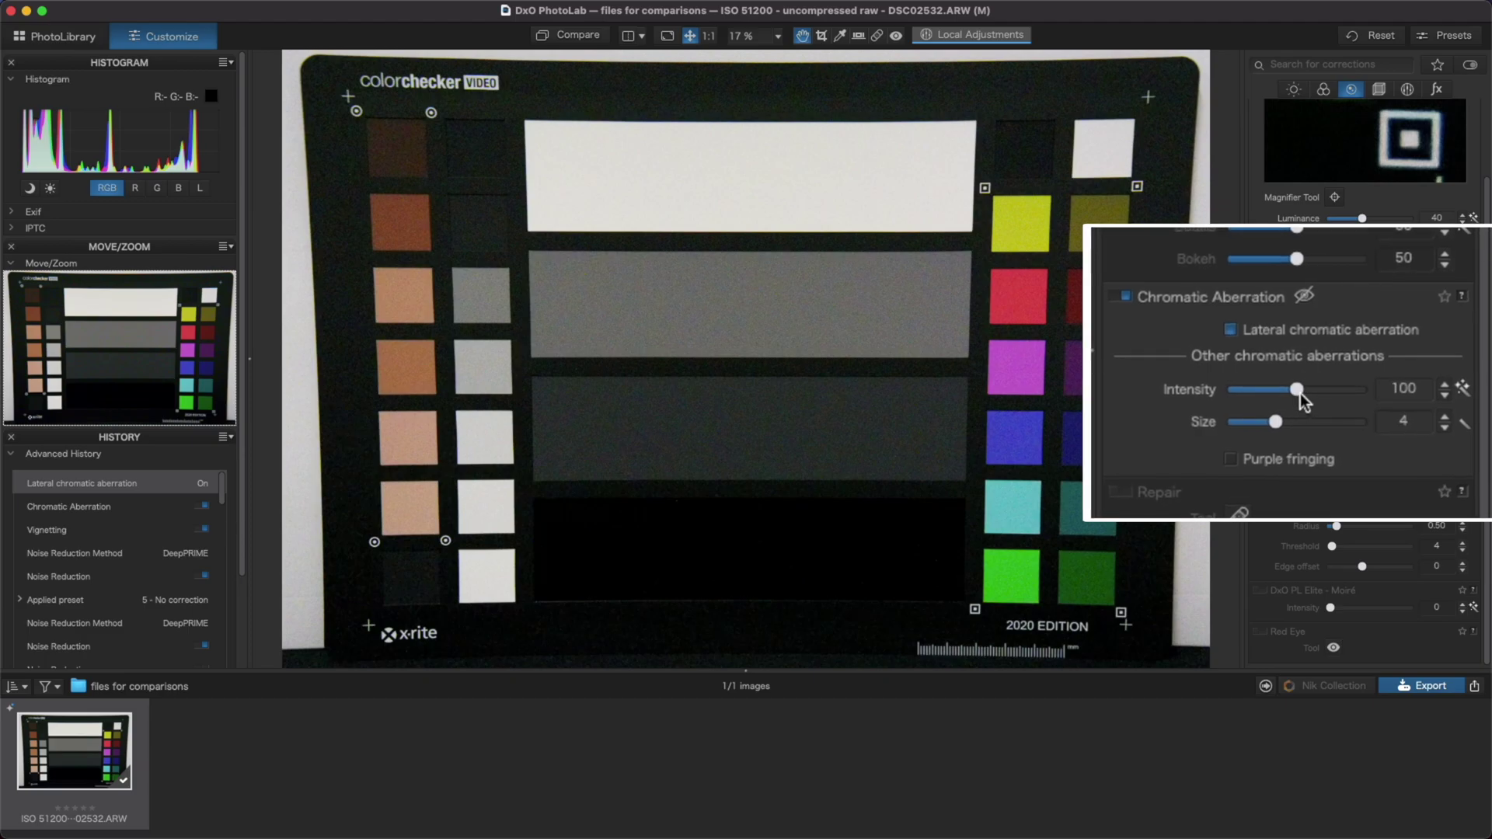
{"action": "left_click_drag", "start_coordinate": [1300, 394], "coordinate": [1328, 424]}
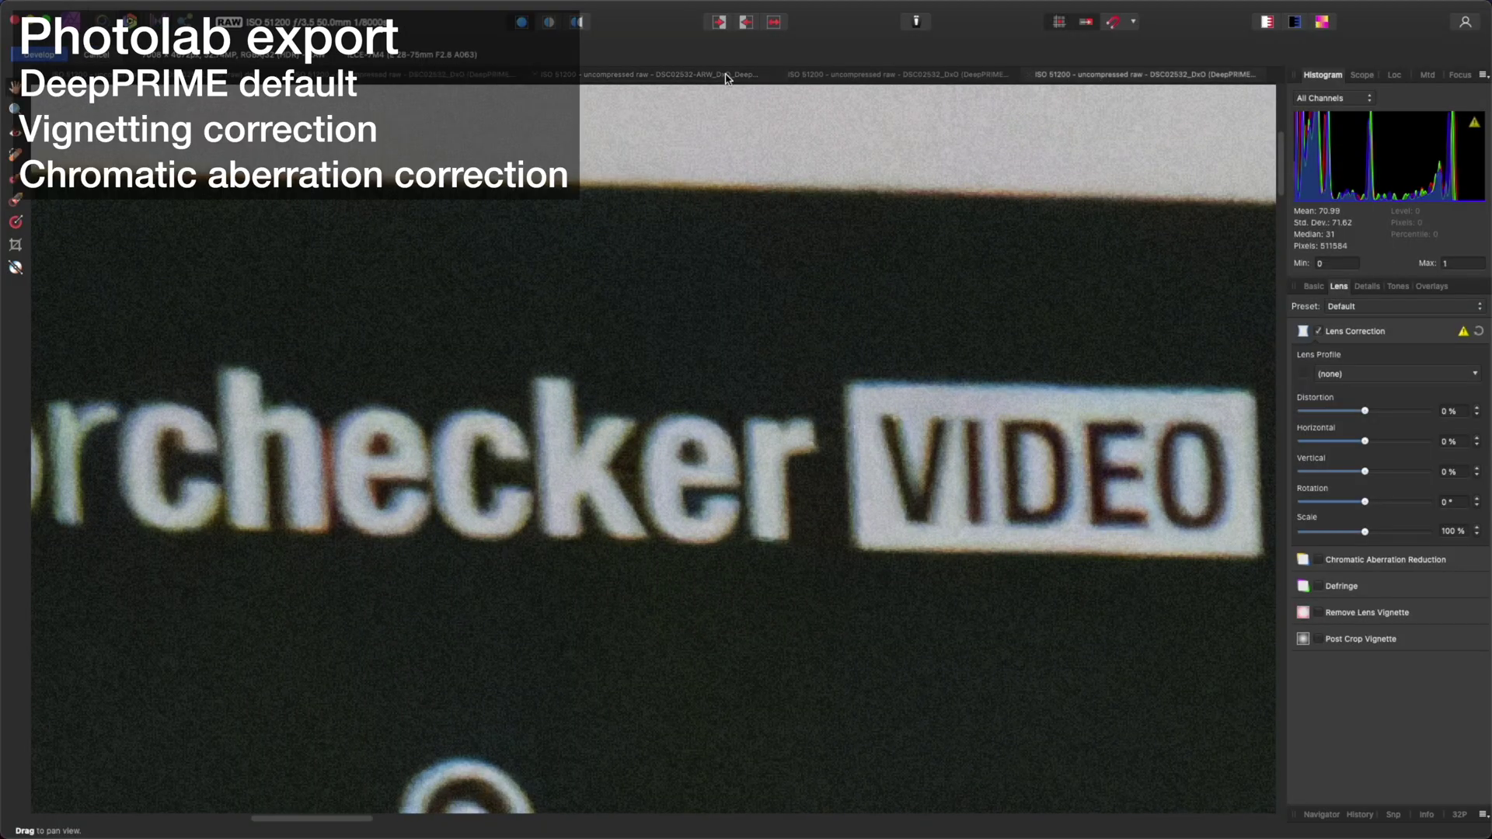
Toggle between the PureRAW and ARW_DxO exports, ending on PureRAW, then enable Lens sharpness in PhotoLab.
{"action": "left_click", "coordinate": [724, 77]}
{"action": "left_click", "coordinate": [1132, 77]}
{"action": "left_click", "coordinate": [738, 78]}
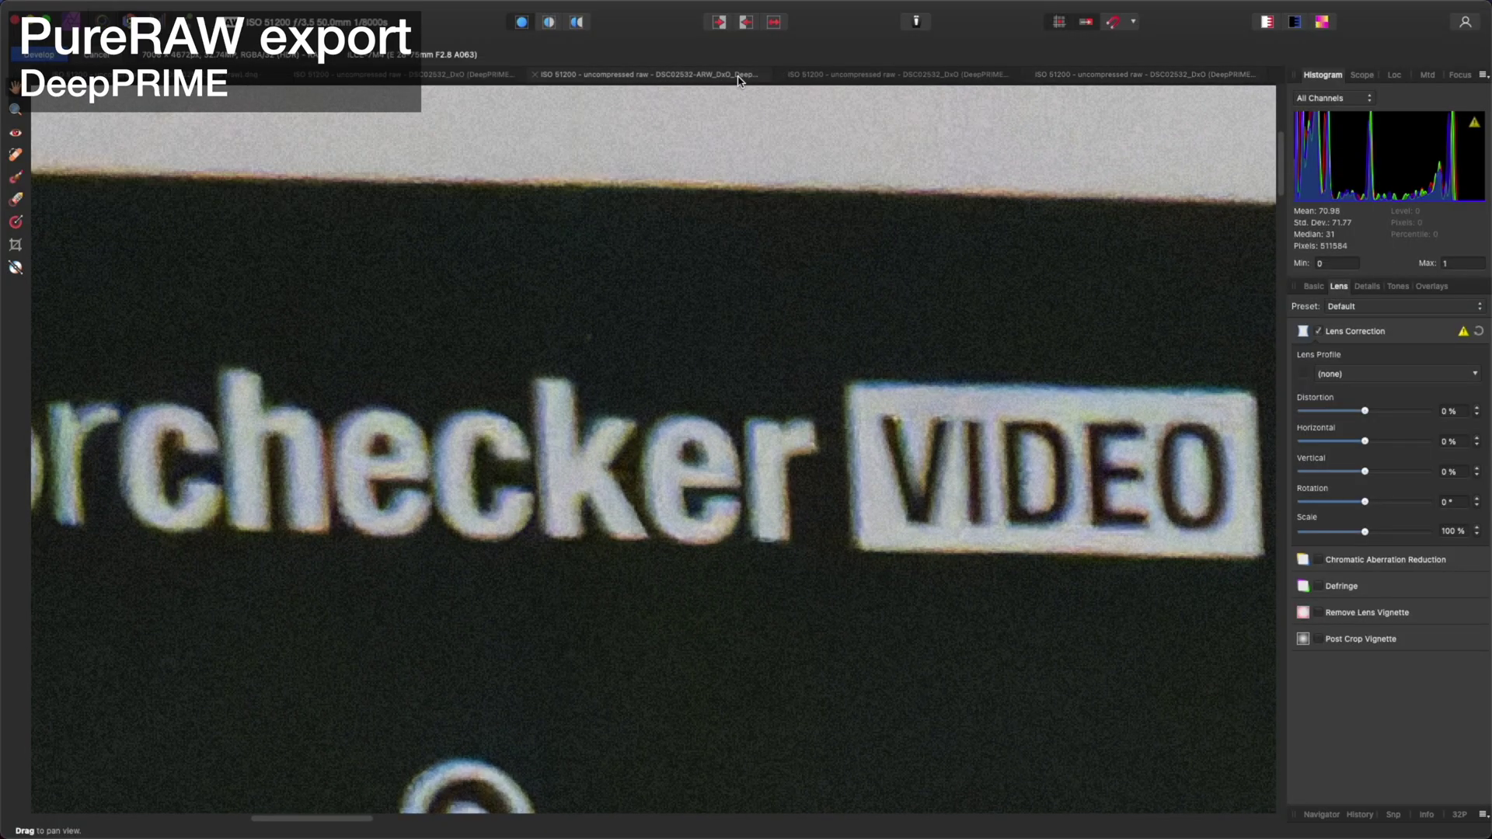
{"action": "left_click", "coordinate": [1110, 82]}
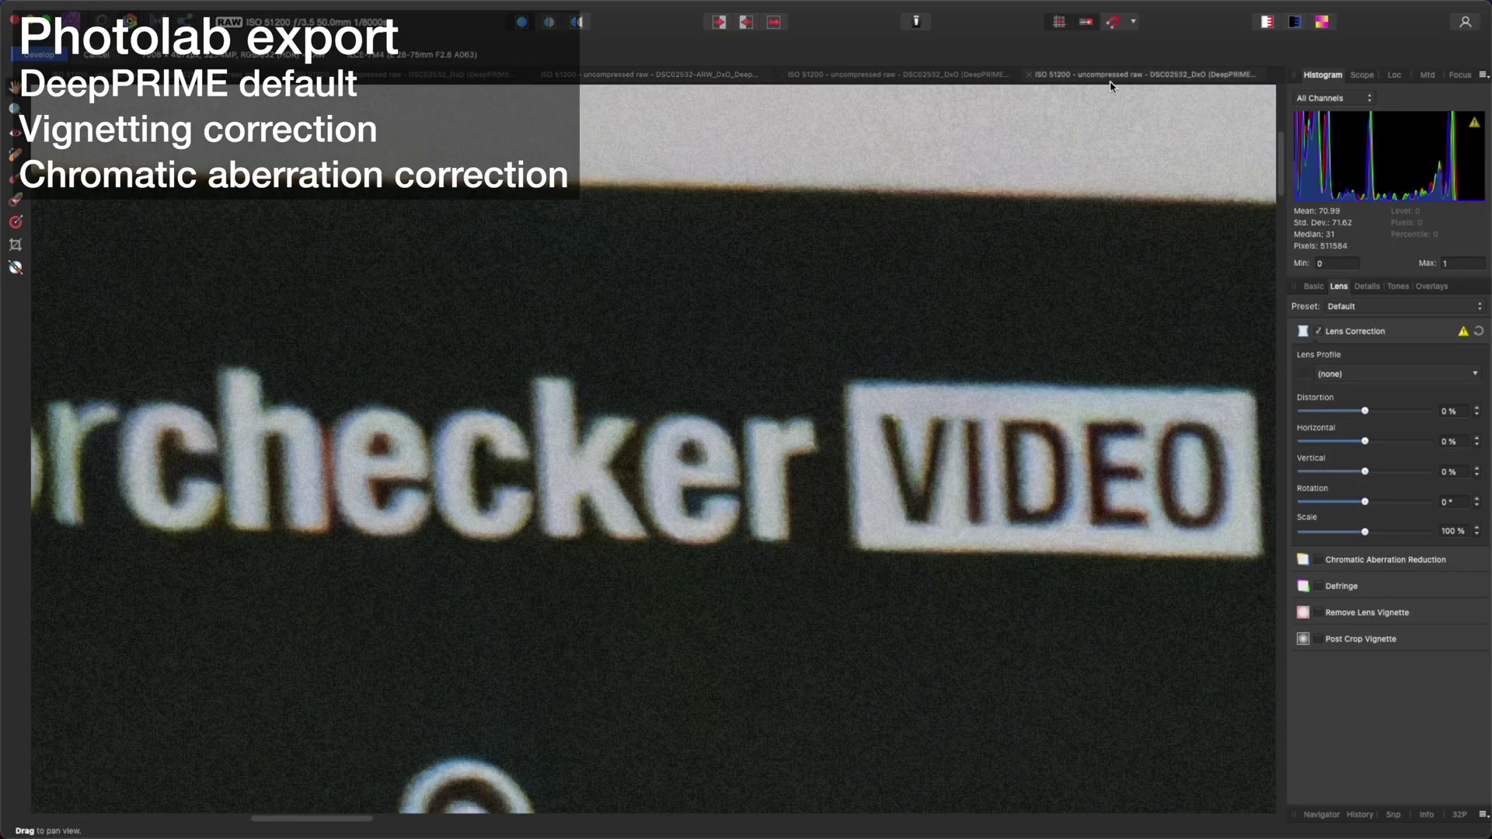
{"action": "left_click", "coordinate": [700, 77]}
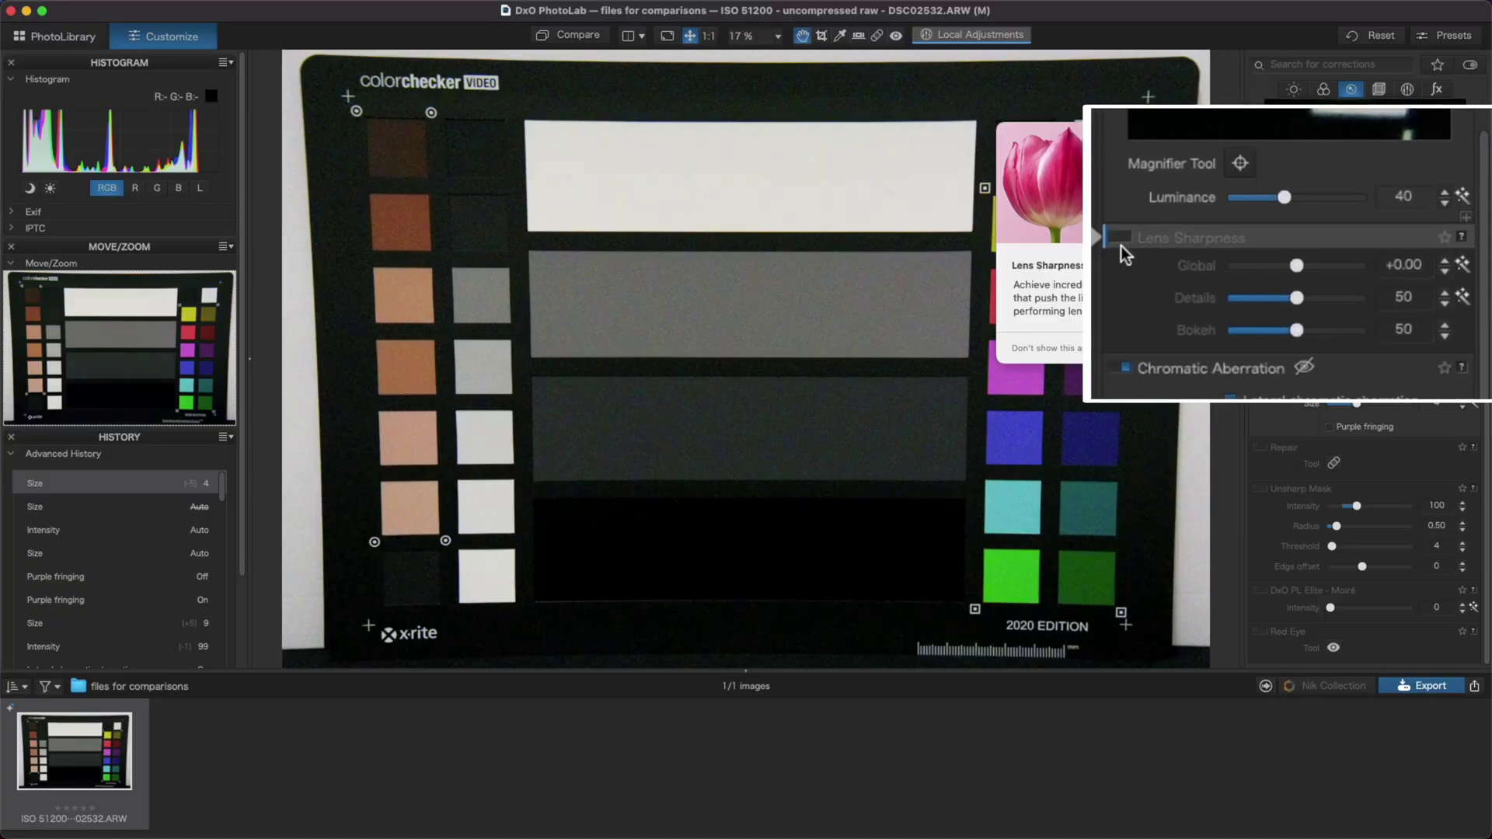
{"action": "left_click", "coordinate": [1125, 238]}
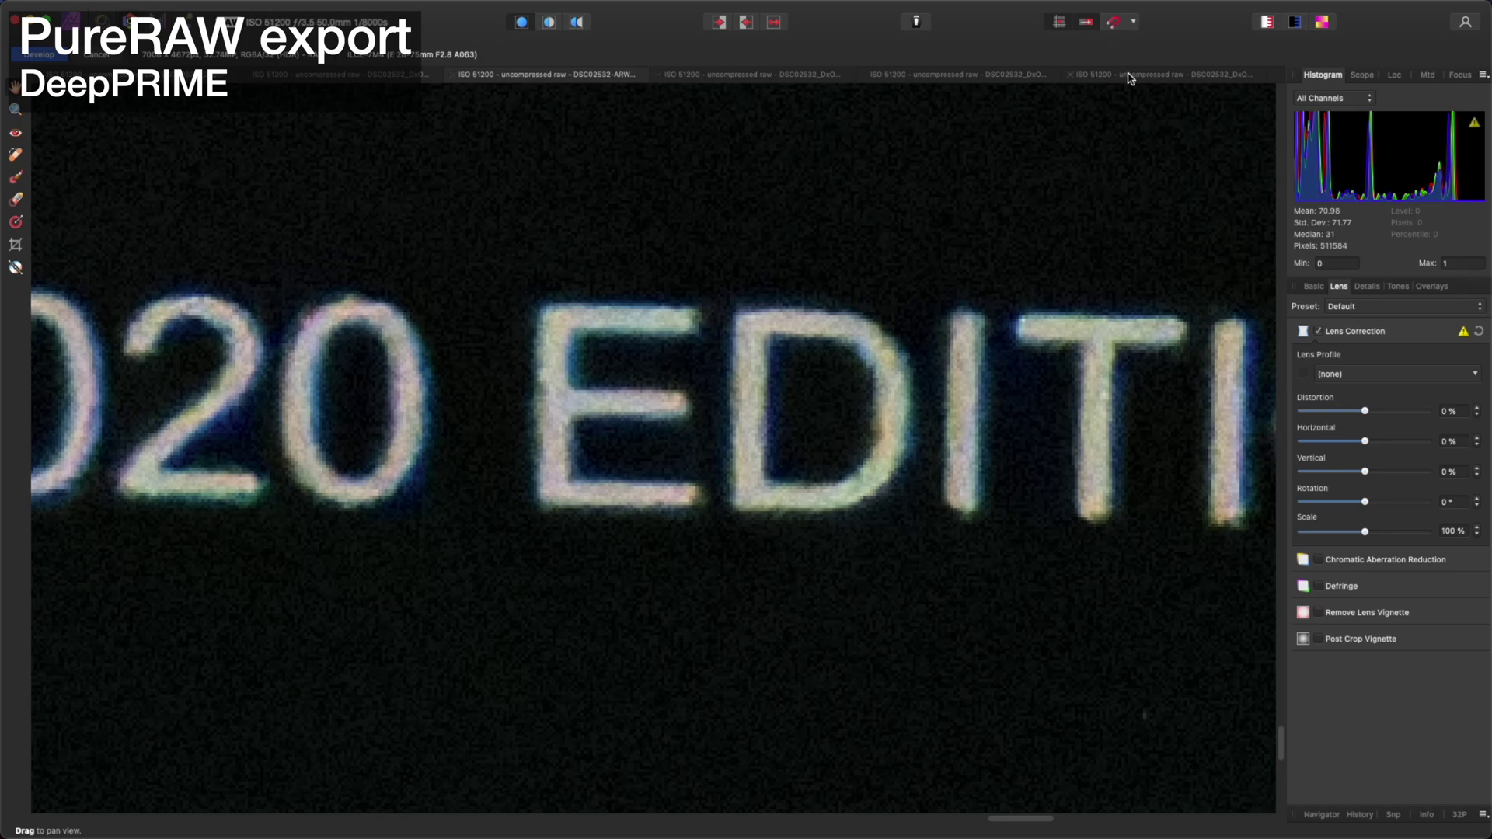
Compare the lens-sharpened PhotoLab export with the PureRAW DeepPRIME export, ending on PureRAW.
{"action": "left_click", "coordinate": [1129, 75]}
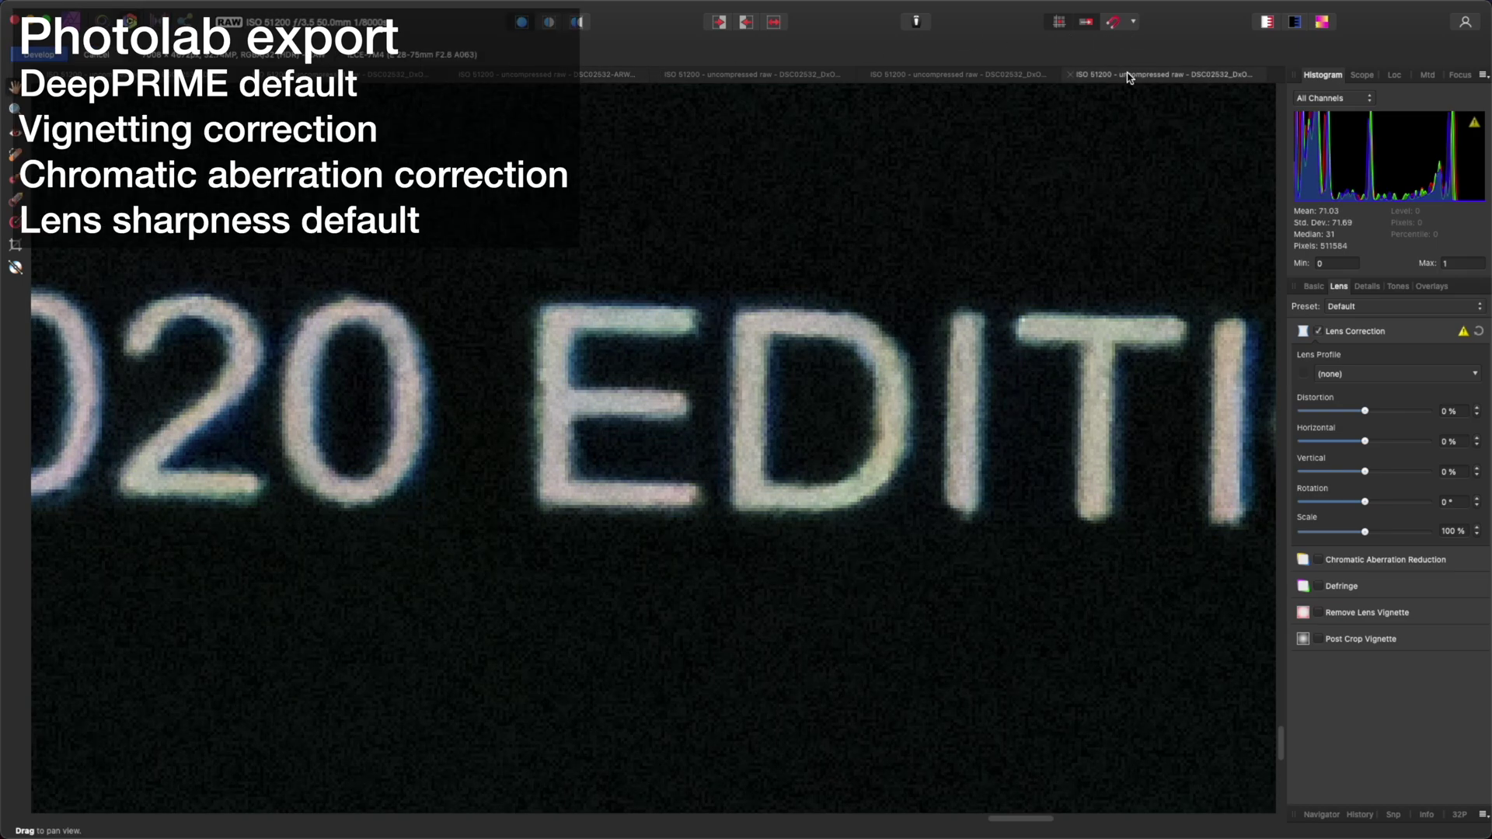
{"action": "left_click", "coordinate": [582, 77]}
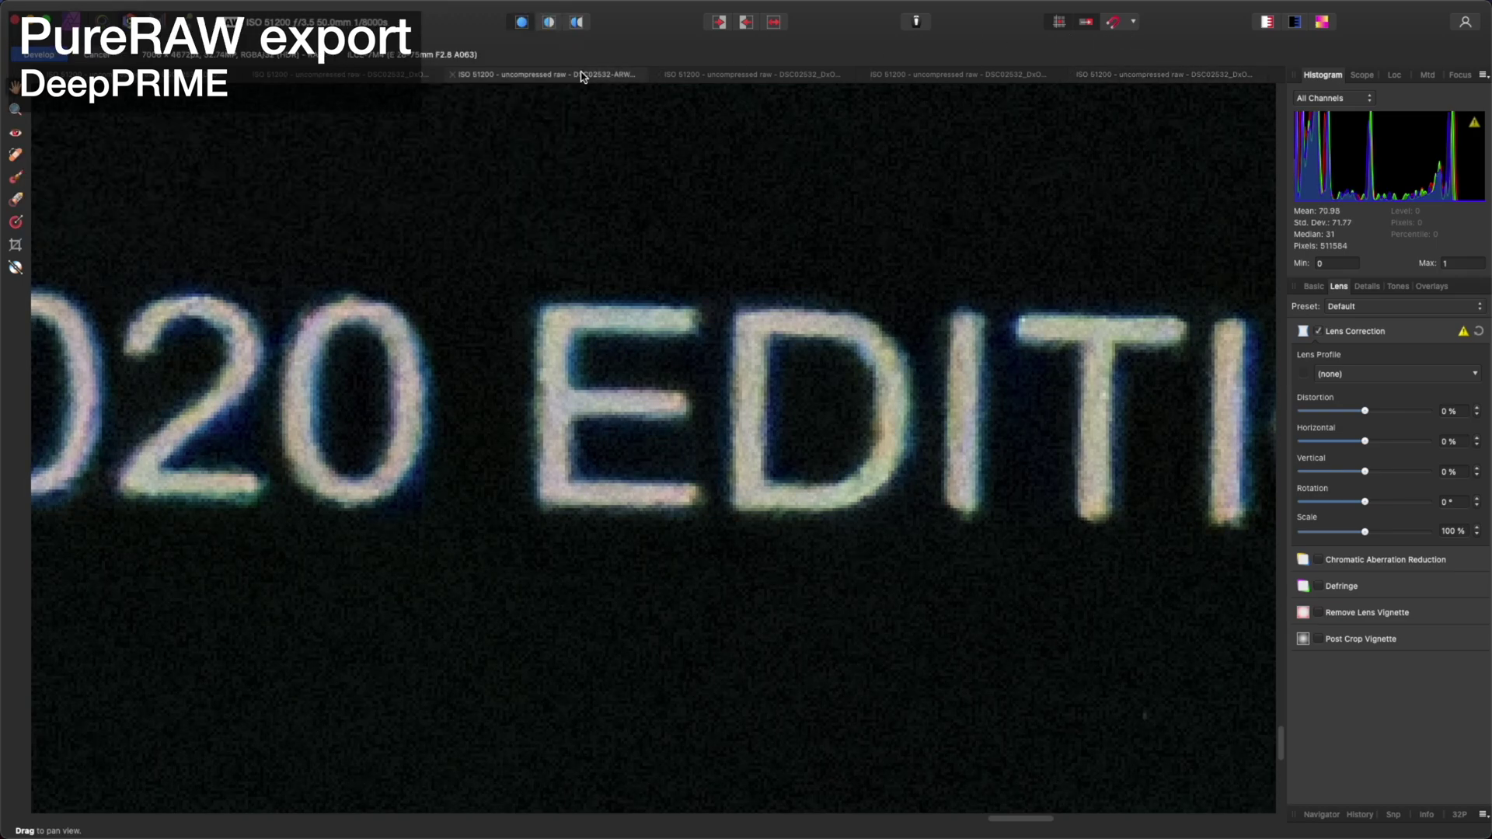
{"action": "left_click", "coordinate": [1144, 77]}
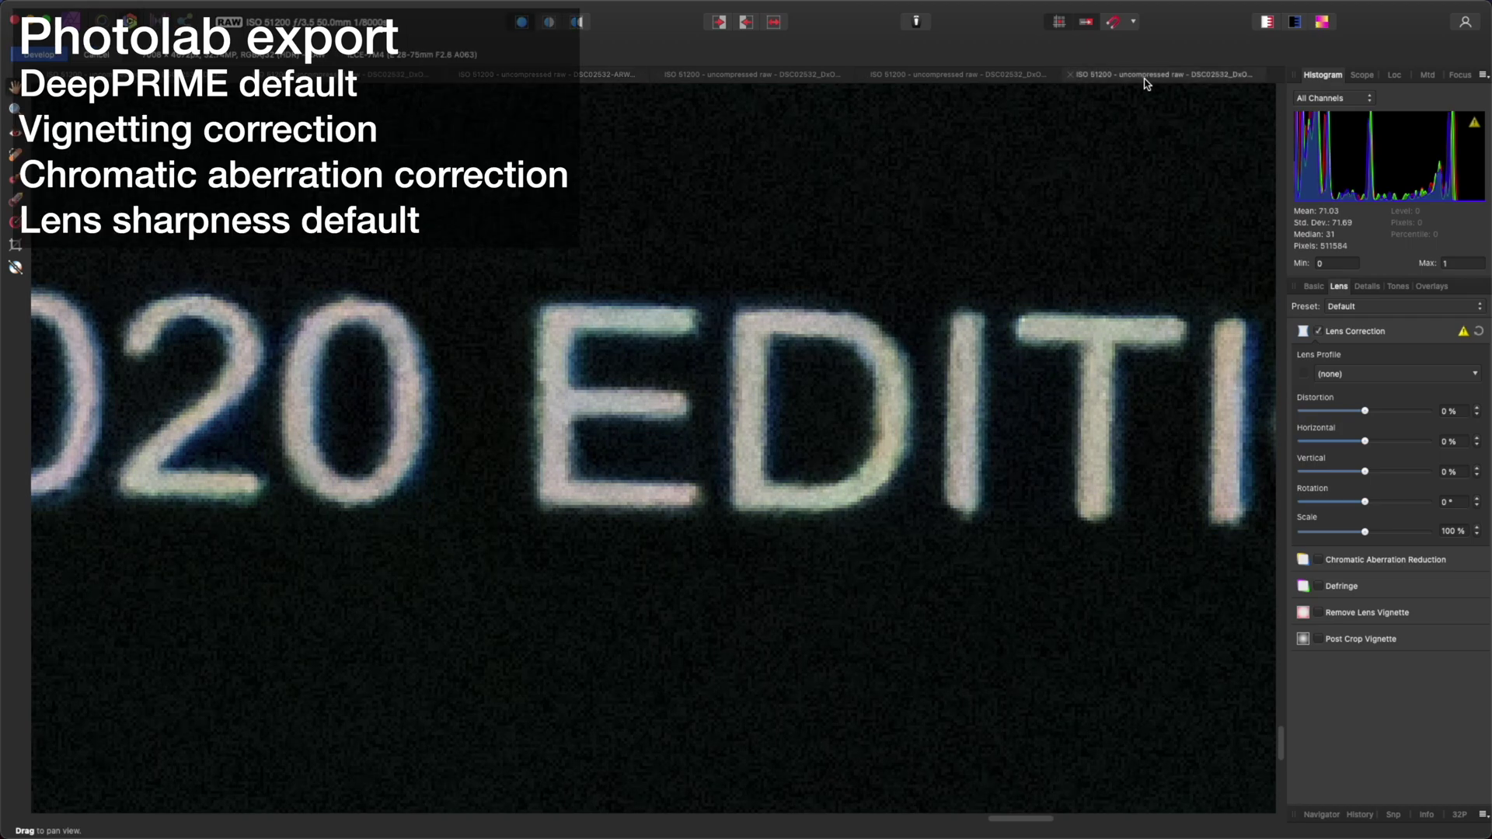
{"action": "left_click", "coordinate": [561, 77]}
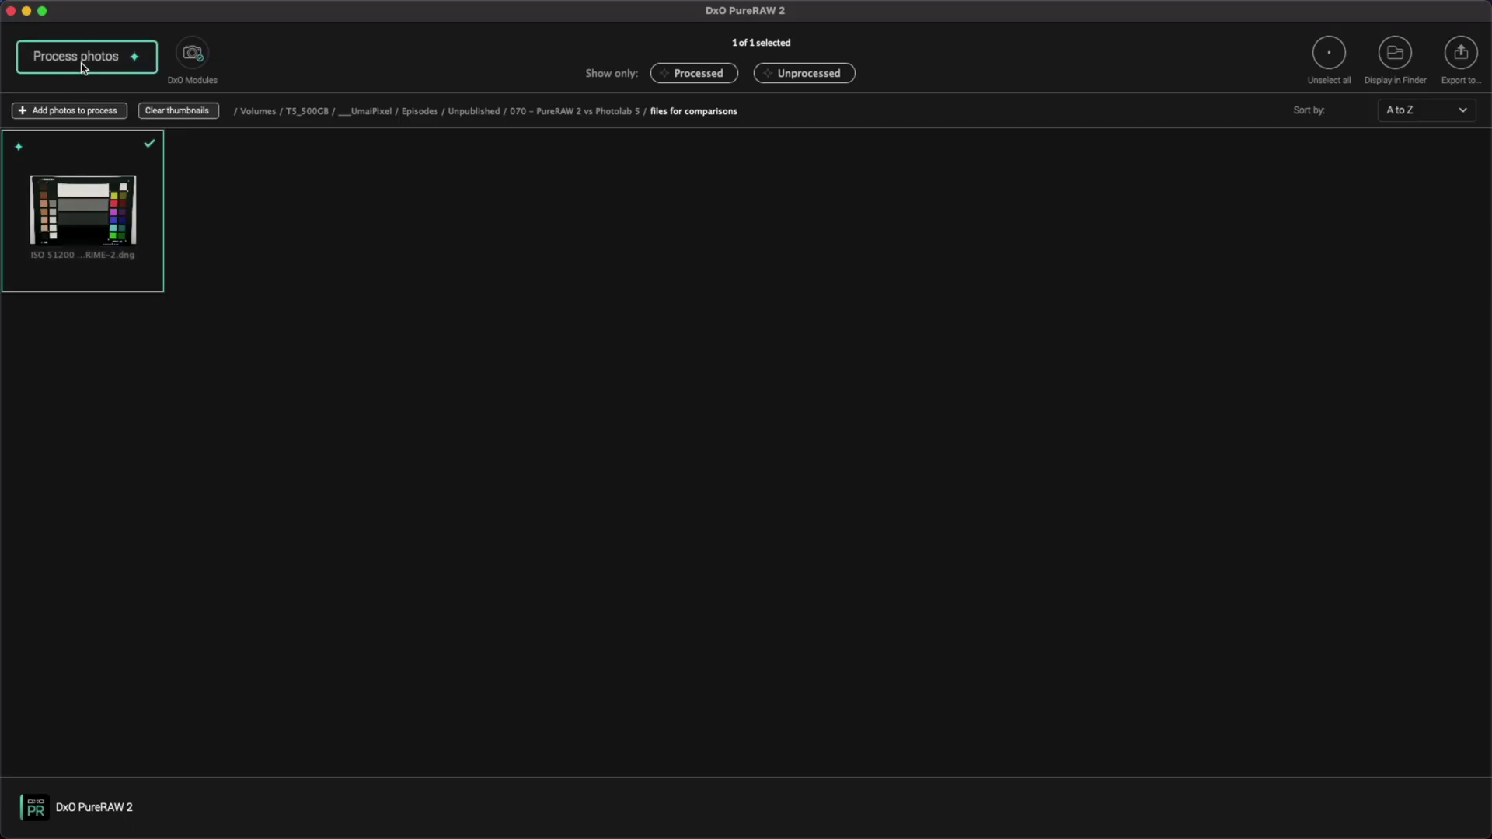
Reprocess the chart in PureRAW 2 with Global lens sharpening switched on.
{"action": "left_click", "coordinate": [81, 59]}
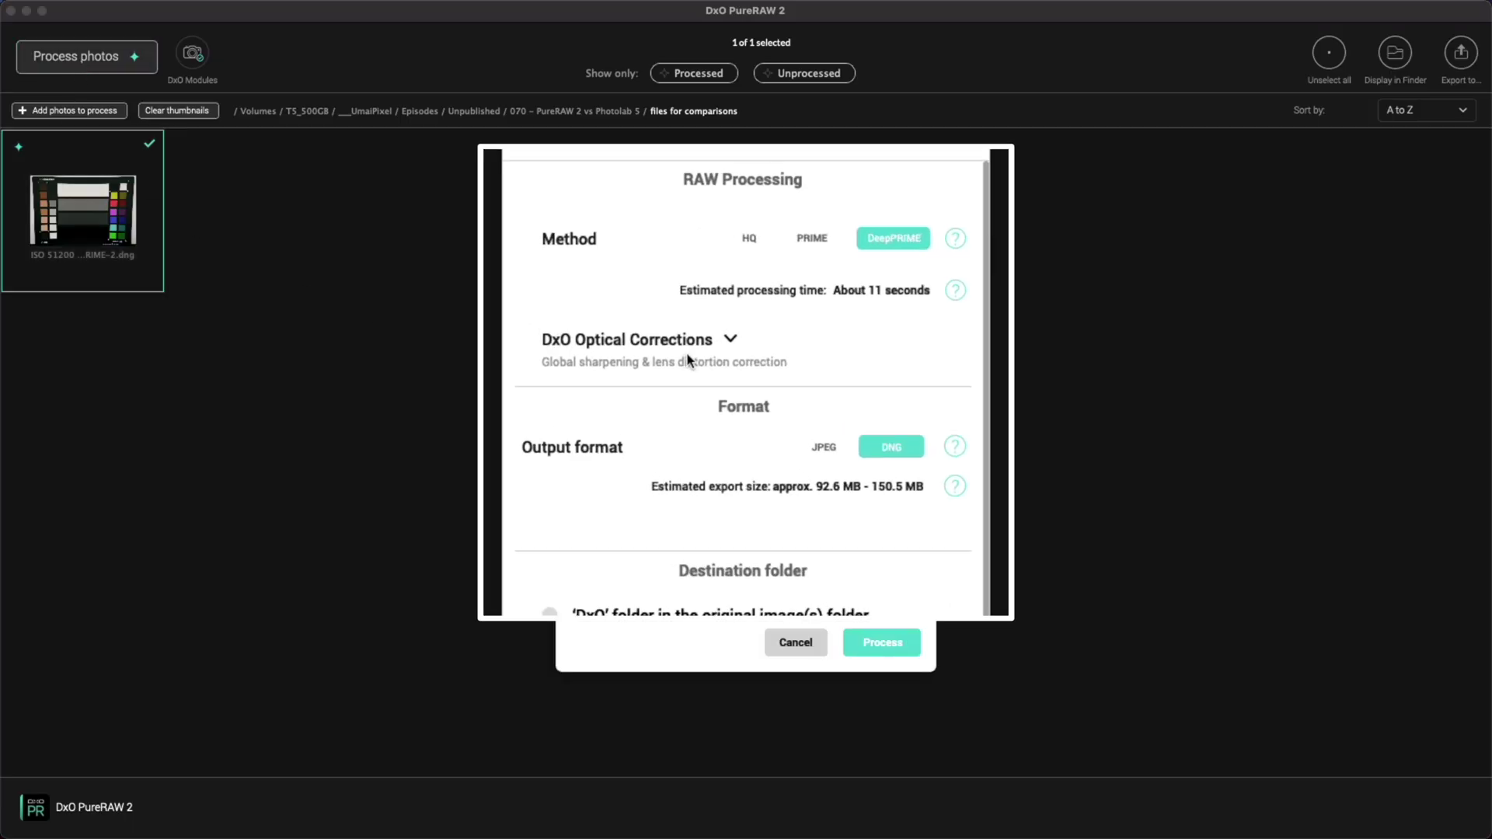
{"action": "left_click", "coordinate": [729, 336]}
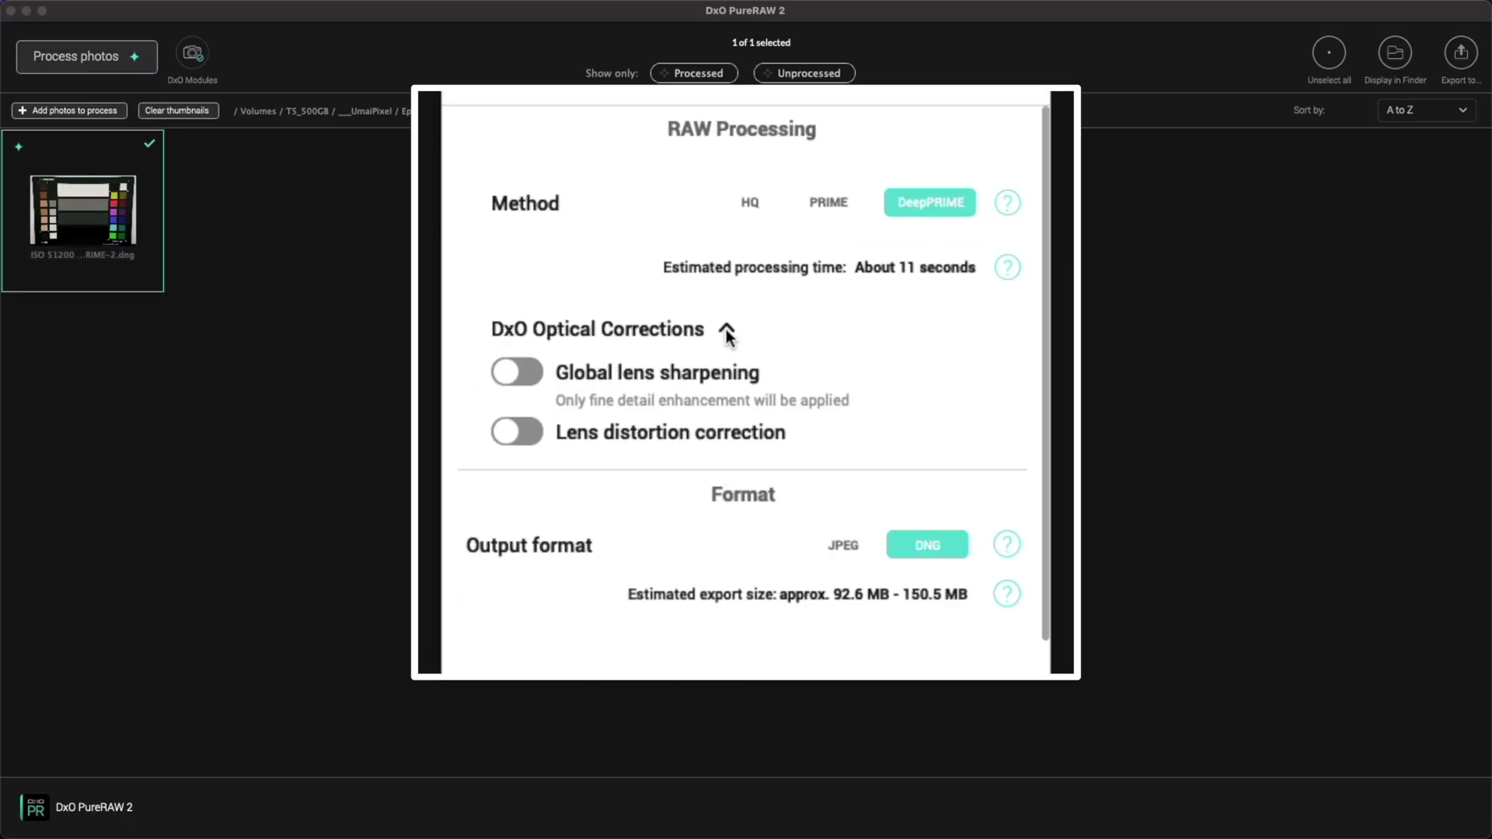
{"action": "left_click", "coordinate": [527, 373]}
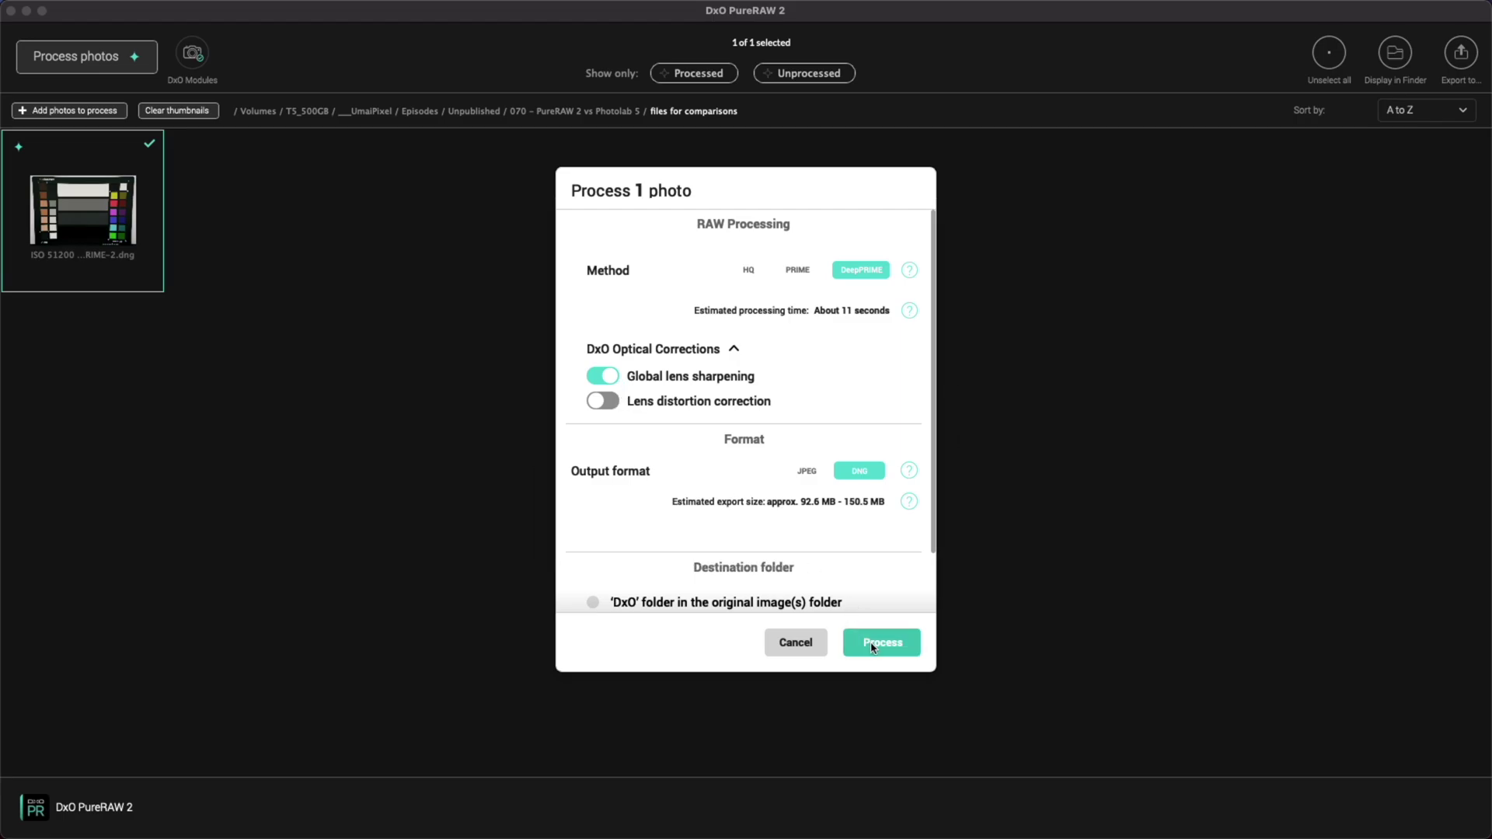
{"action": "left_click", "coordinate": [872, 647]}
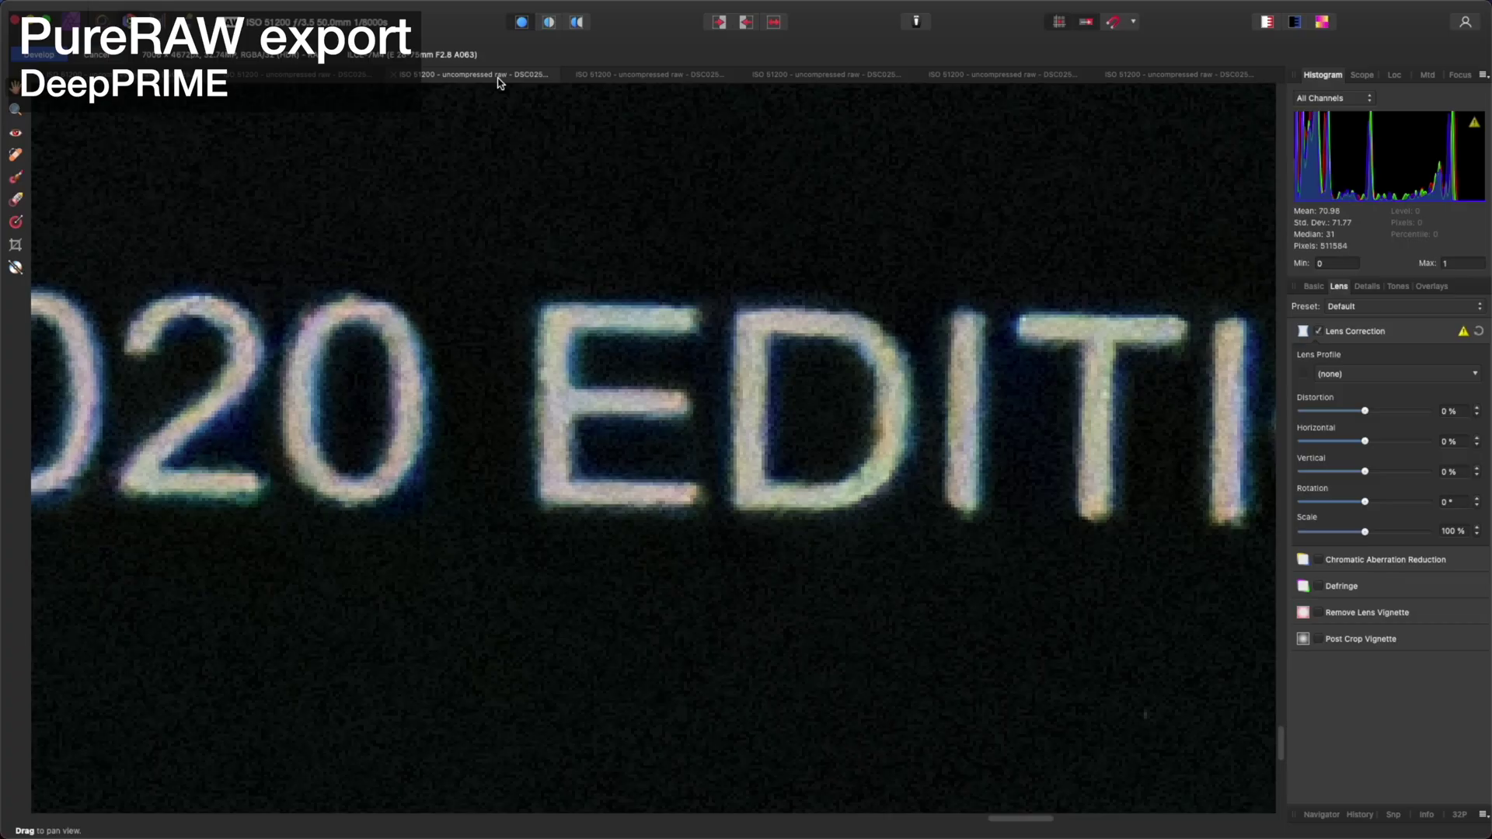
Compare the sharpened PureRAW export against the unsharpened DeepPRIME and PhotoLab exports in Affinity Photo.
{"action": "left_click", "coordinate": [1143, 74]}
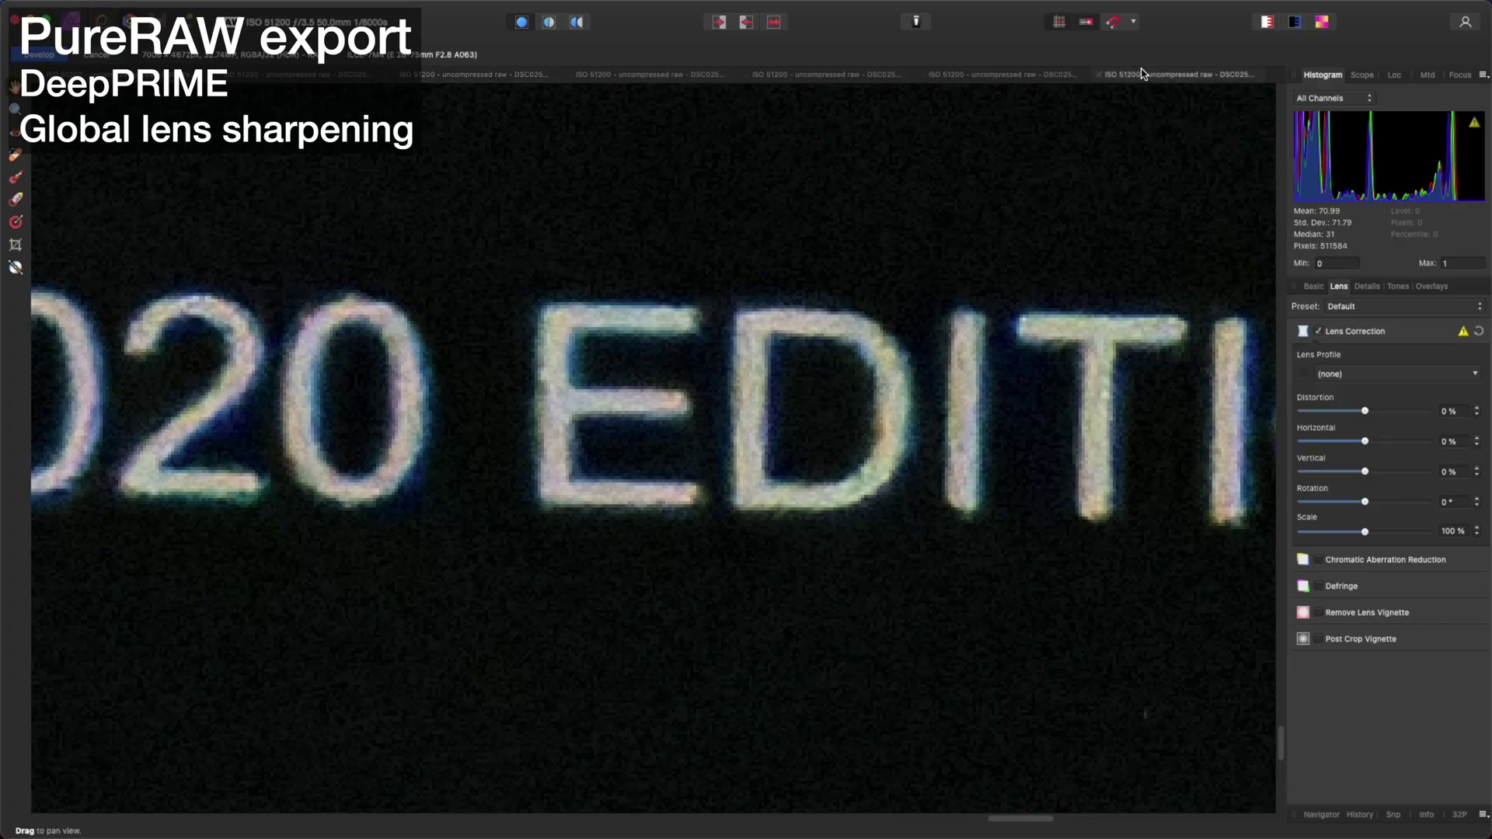
{"action": "left_click", "coordinate": [463, 78]}
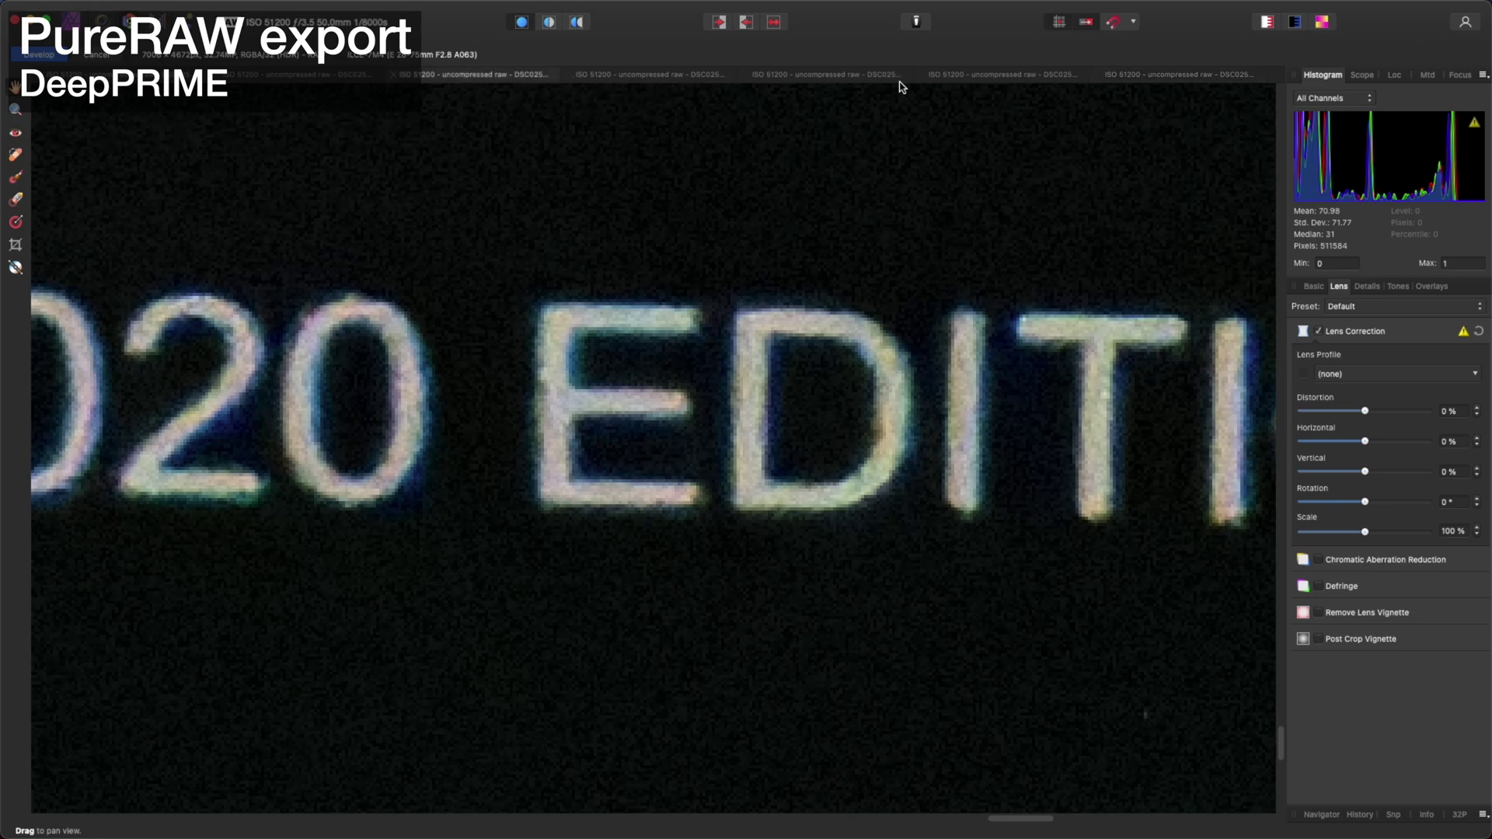
{"action": "left_click", "coordinate": [1160, 77]}
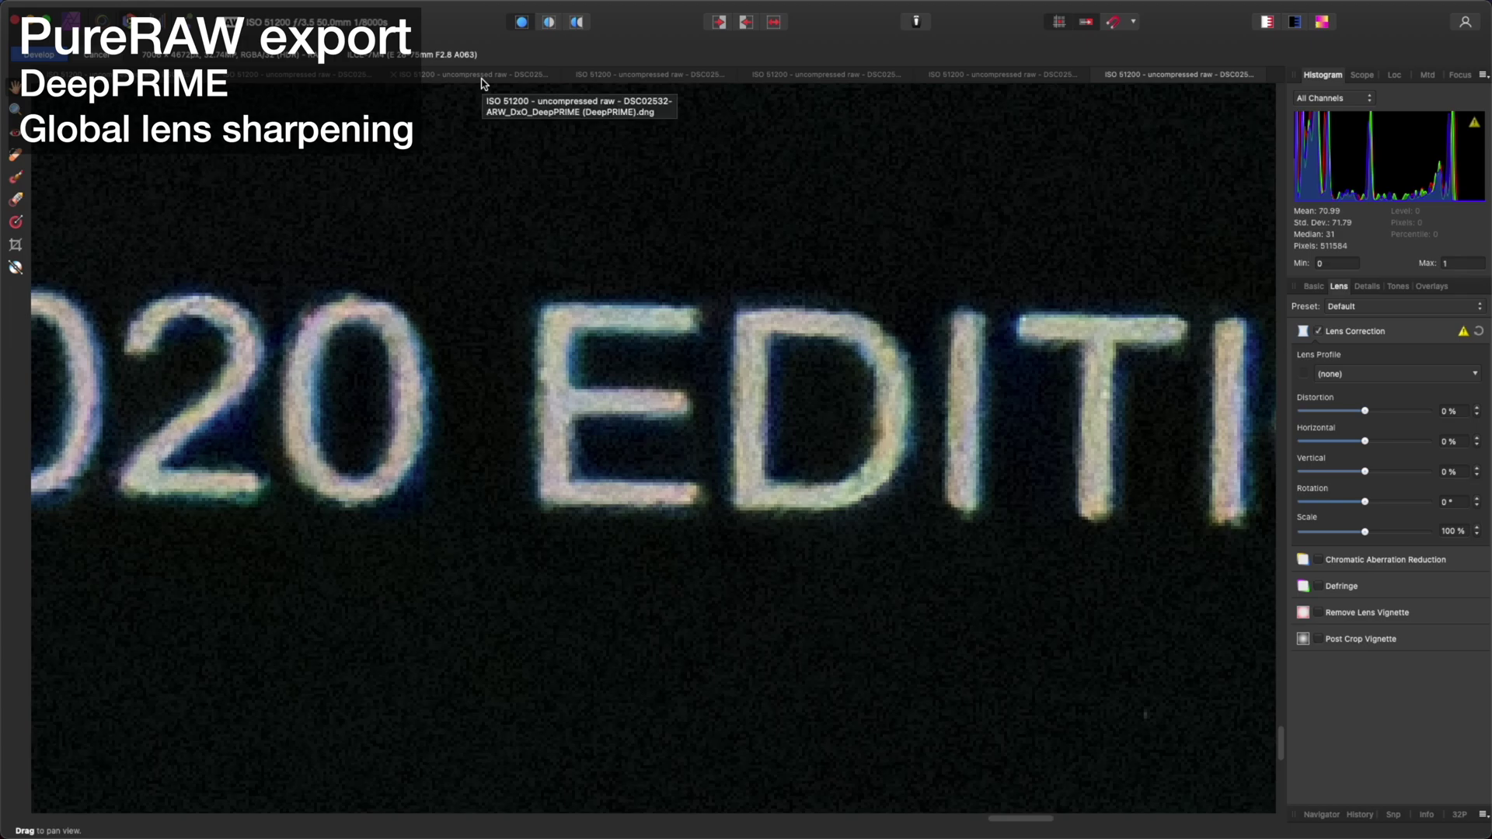
{"action": "left_click", "coordinate": [1014, 77]}
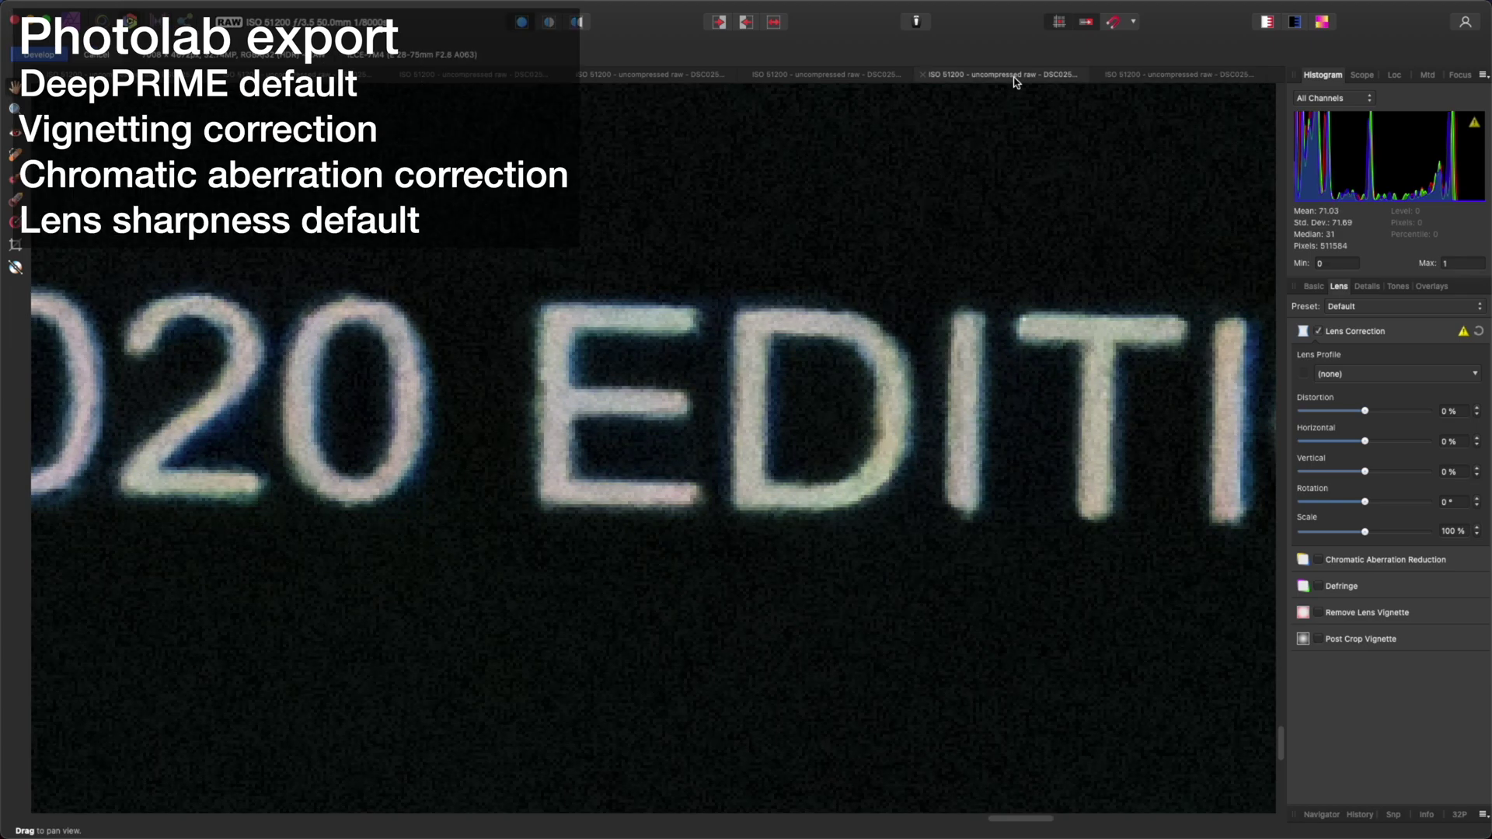
{"action": "left_click", "coordinate": [1149, 78]}
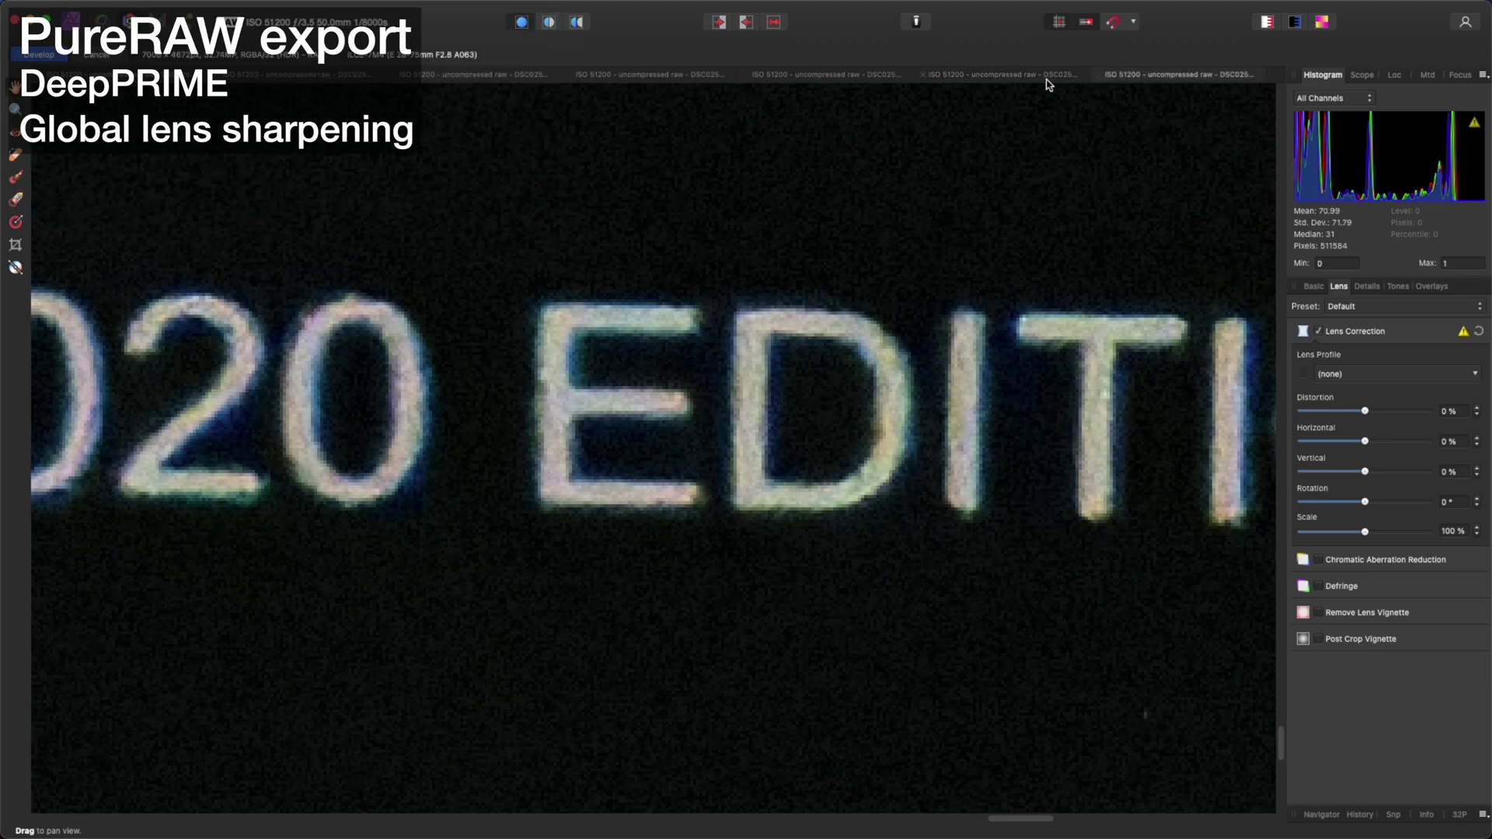
{"action": "left_click", "coordinate": [1051, 79]}
{"action": "left_click", "coordinate": [1162, 80]}
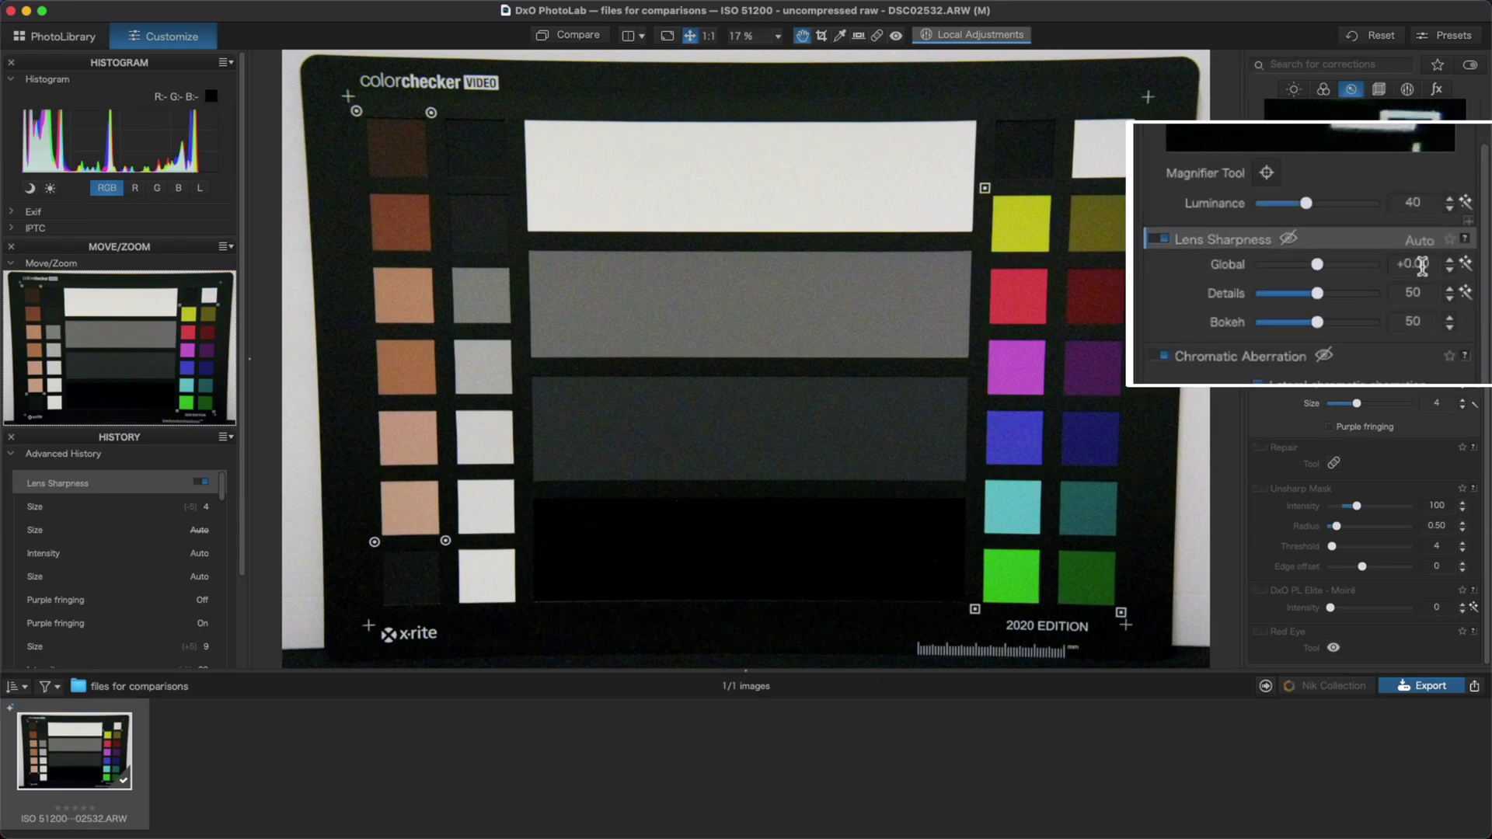
Set PhotoLab Lens Sharpness Global to +2 and compare its export with PureRAW's.
{"action": "left_click", "coordinate": [1412, 268]}
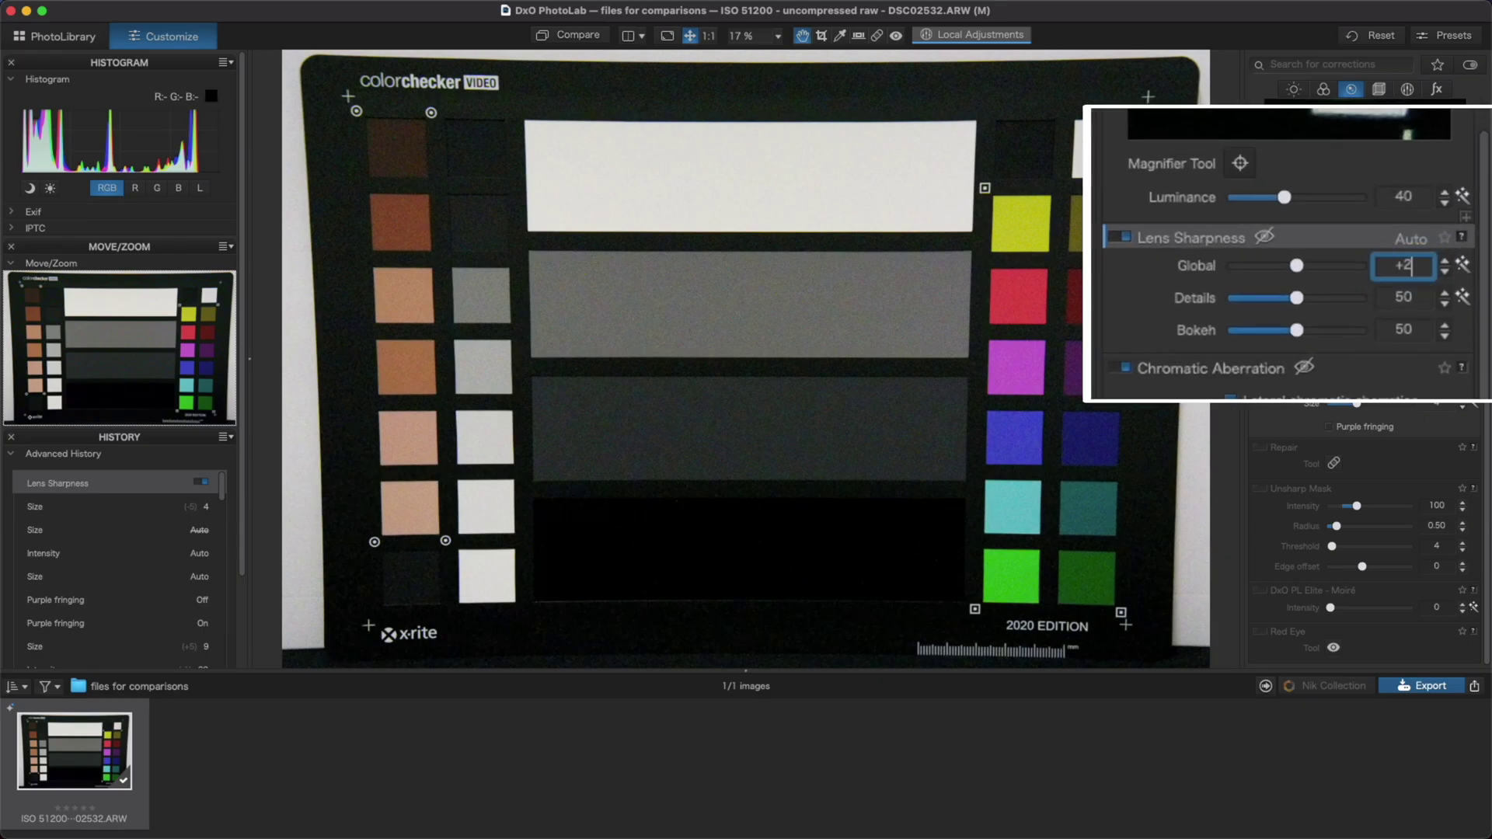
{"action": "type", "text": "+2"}
{"action": "key", "text": "Return"}
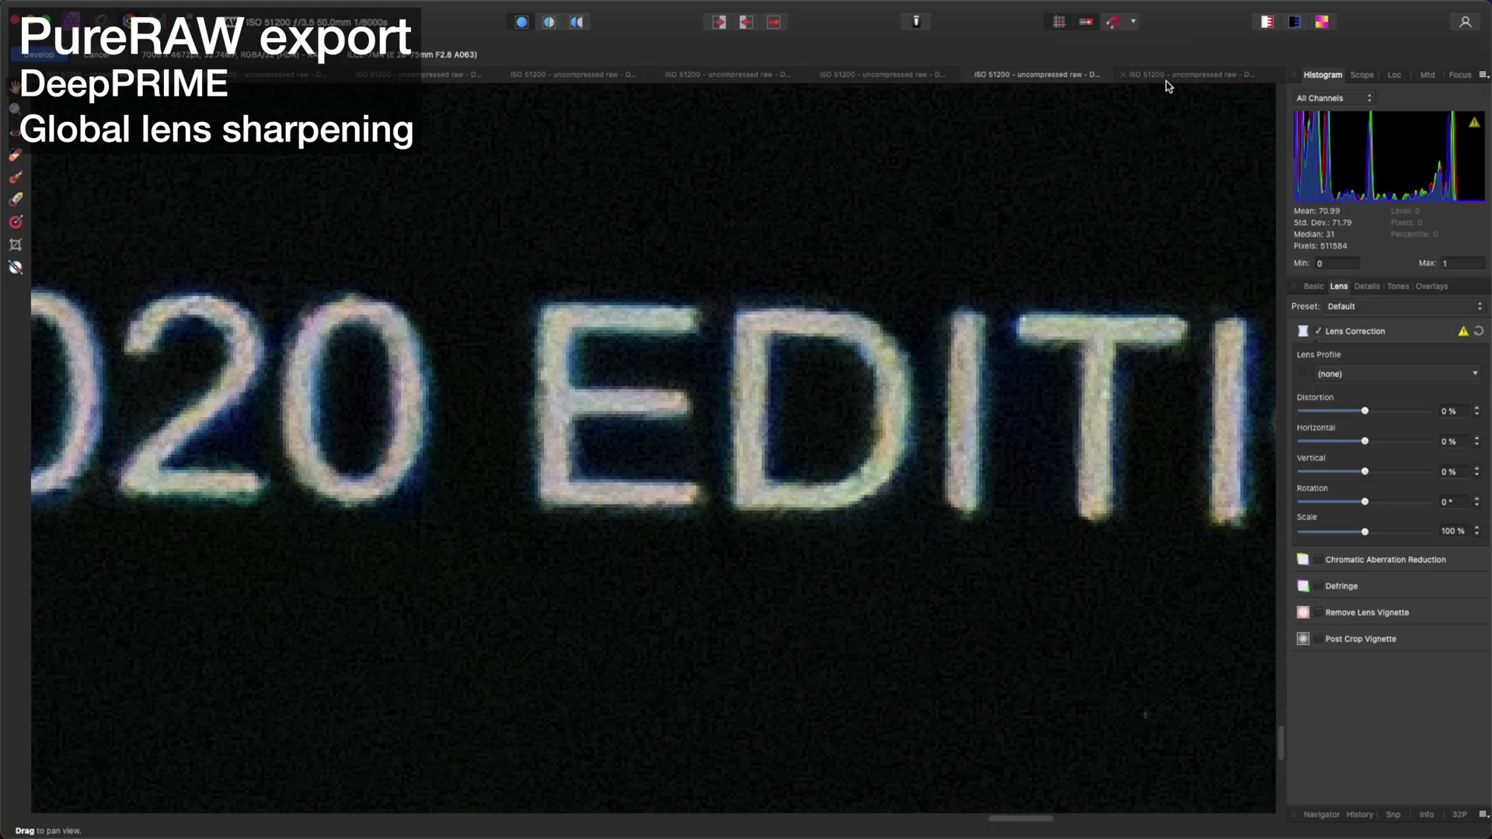
{"action": "left_click", "coordinate": [1170, 79]}
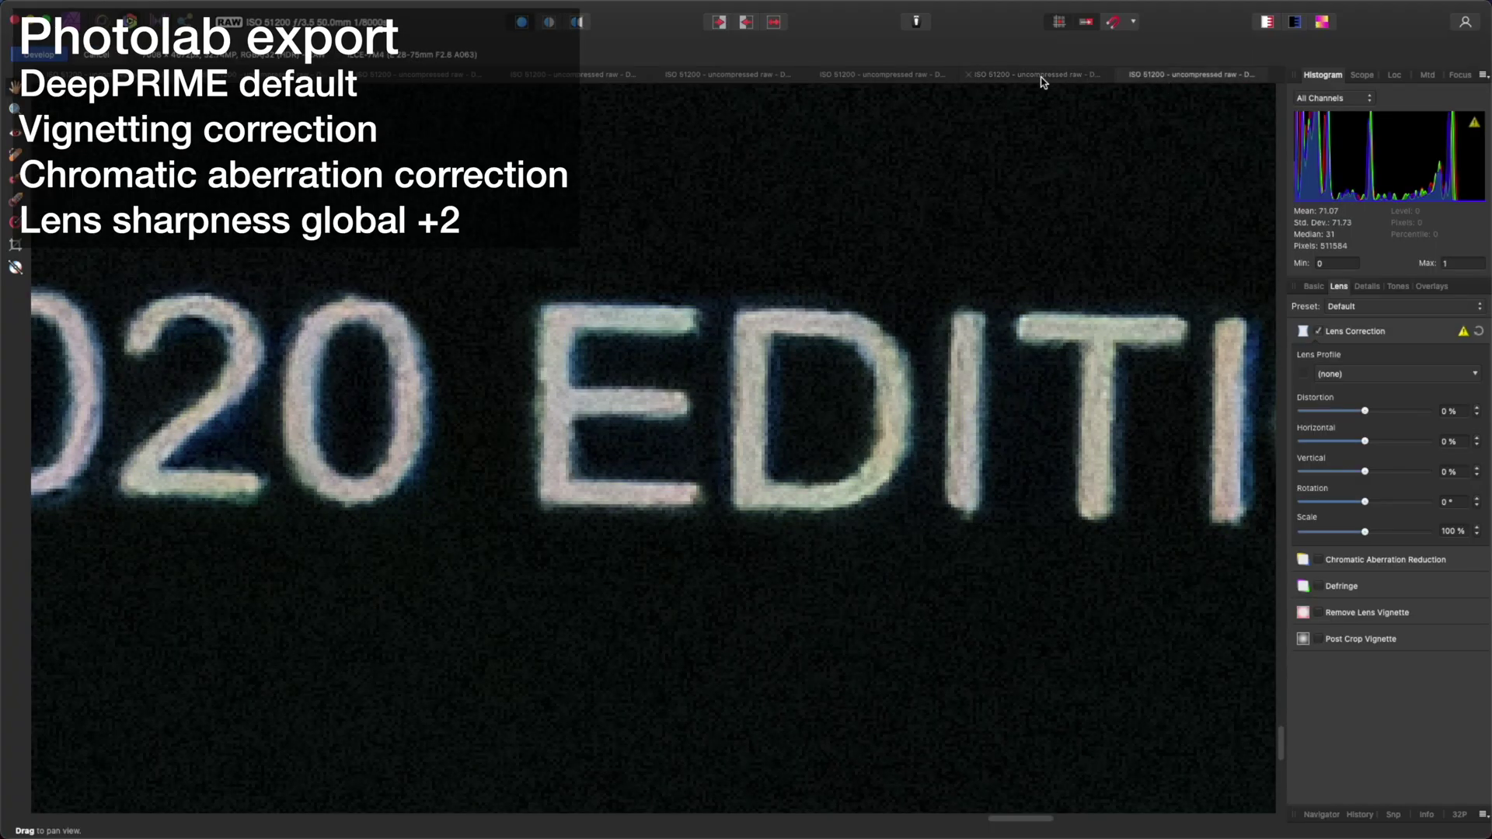
{"action": "left_click", "coordinate": [1044, 83]}
{"action": "left_click", "coordinate": [1163, 77]}
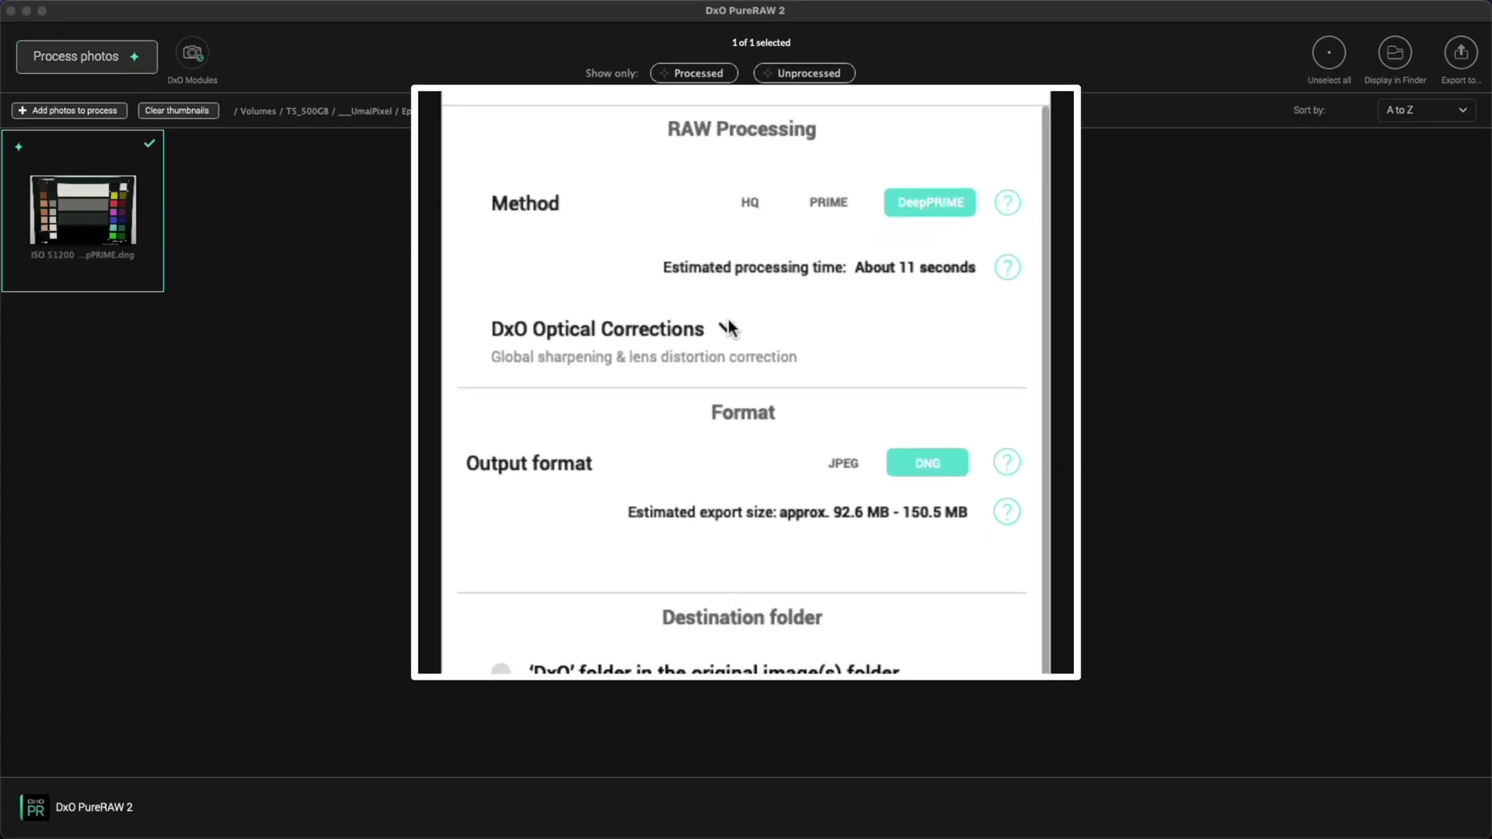
Enable lens distortion correction in PureRAW and process the photo.
{"action": "left_click", "coordinate": [727, 329]}
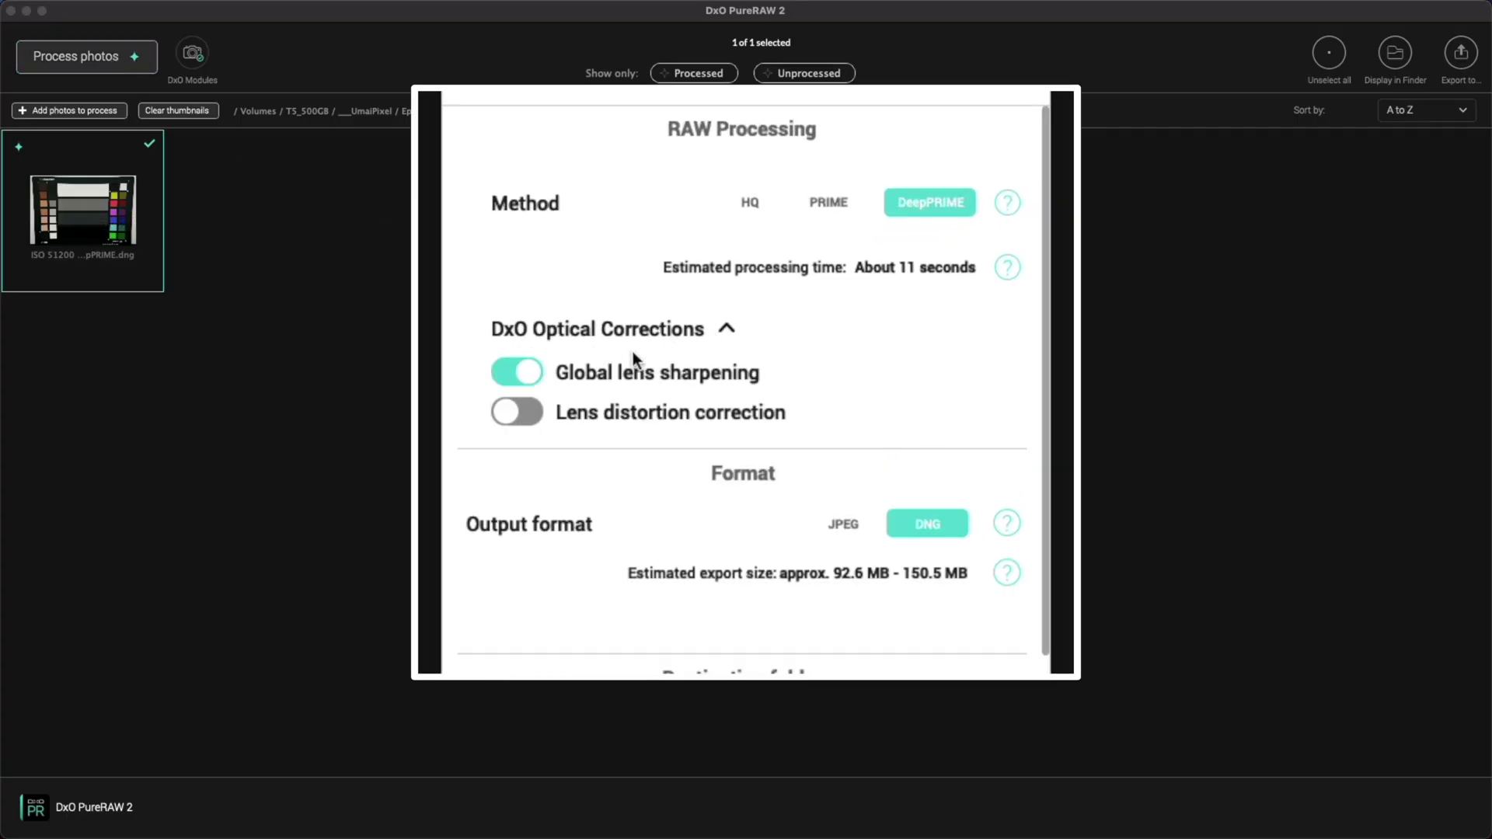
{"action": "left_click", "coordinate": [531, 412]}
{"action": "left_click", "coordinate": [886, 642]}
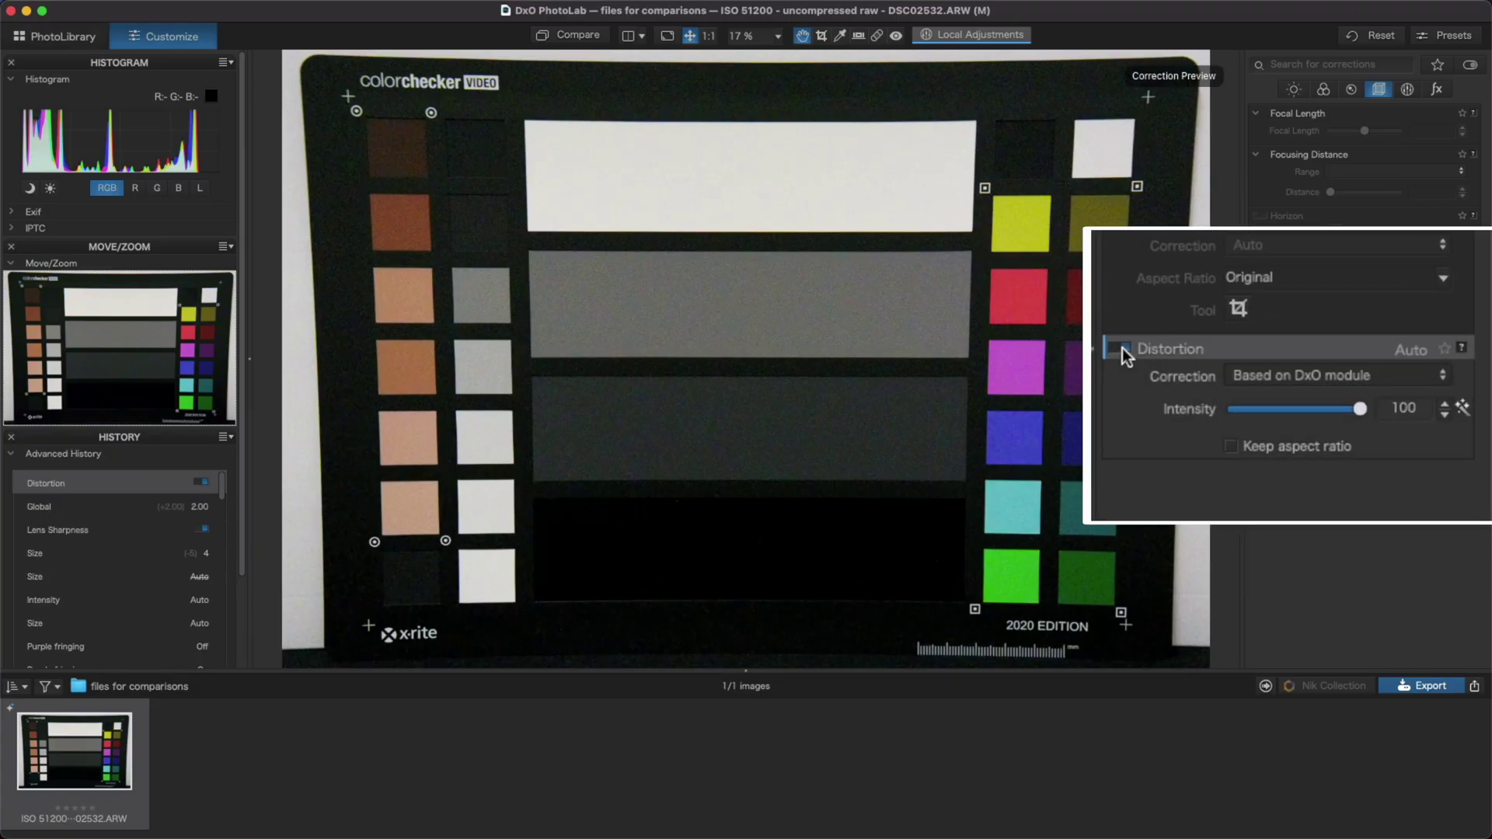
Apply distortion correction to the chart and raise DeepPRIME luminance denoising to 100.
{"action": "left_click", "coordinate": [1121, 348]}
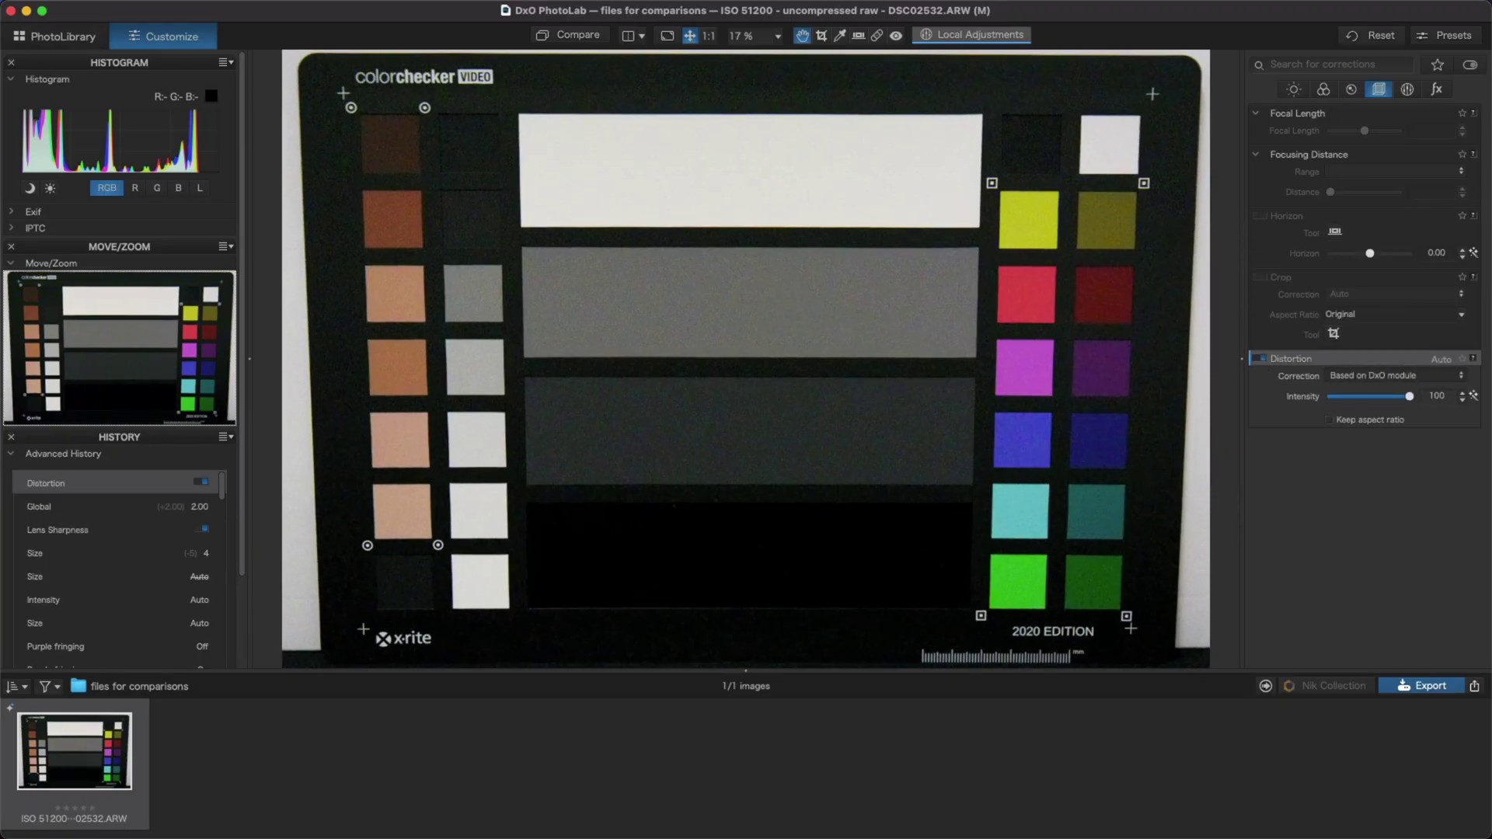
{"action": "left_click", "coordinate": [1351, 90]}
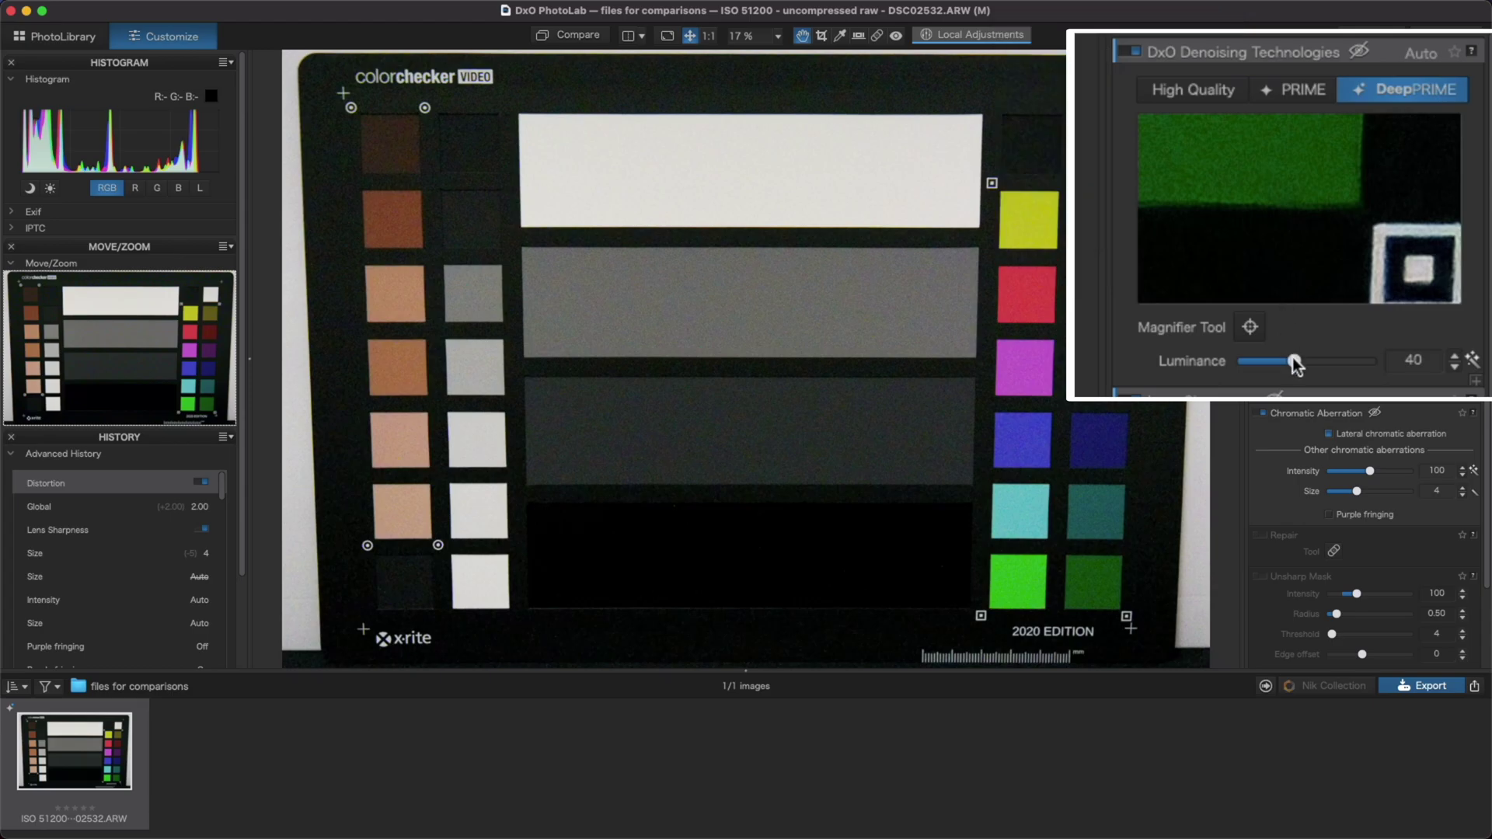
{"action": "left_click_drag", "start_coordinate": [1361, 305], "coordinate": [1410, 307]}
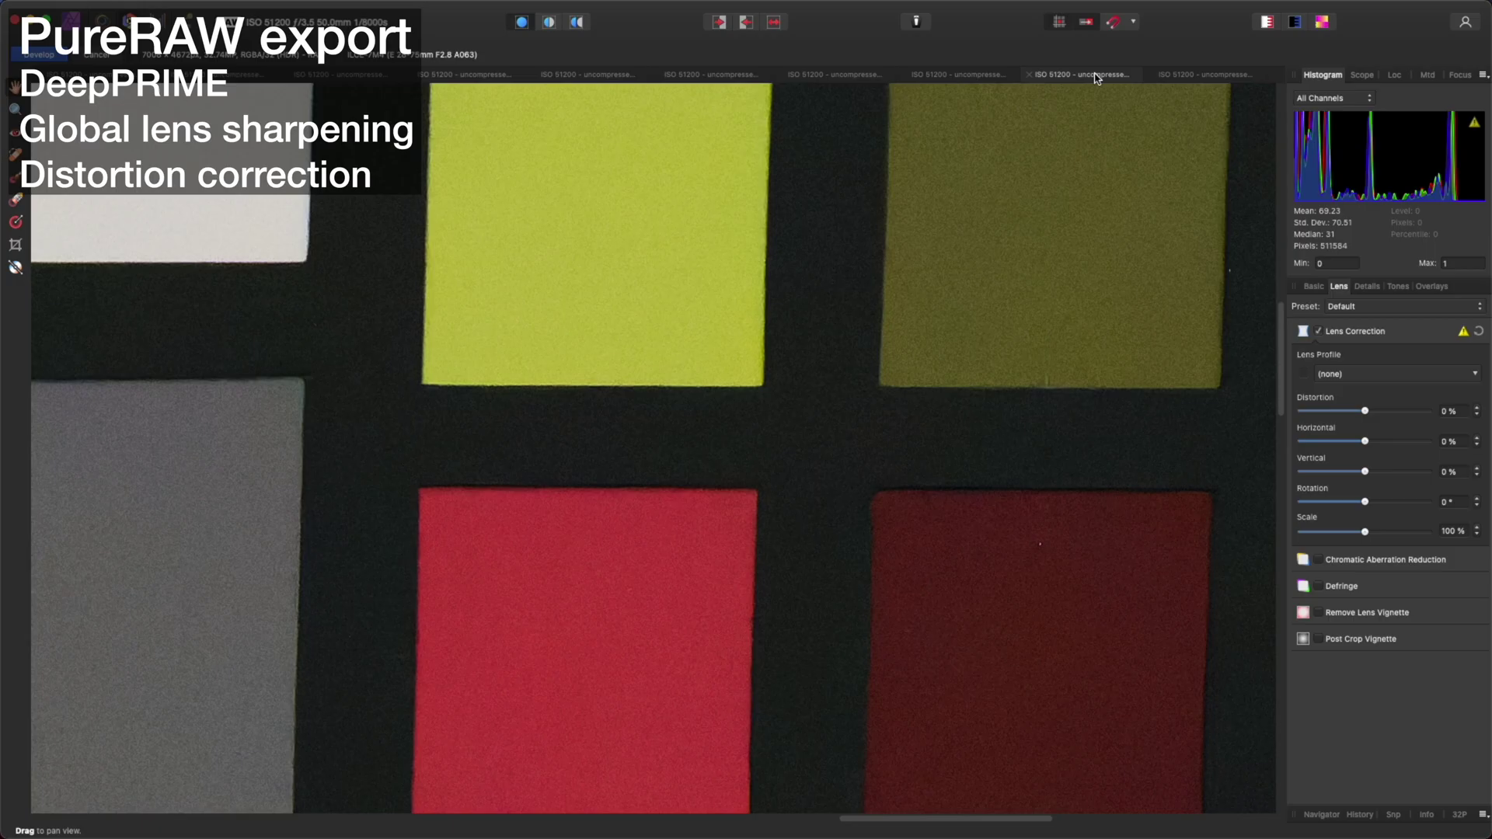
Compare the PhotoLab and distortion-corrected PureRAW exports on the yellow and red patches.
{"action": "left_click", "coordinate": [1205, 78]}
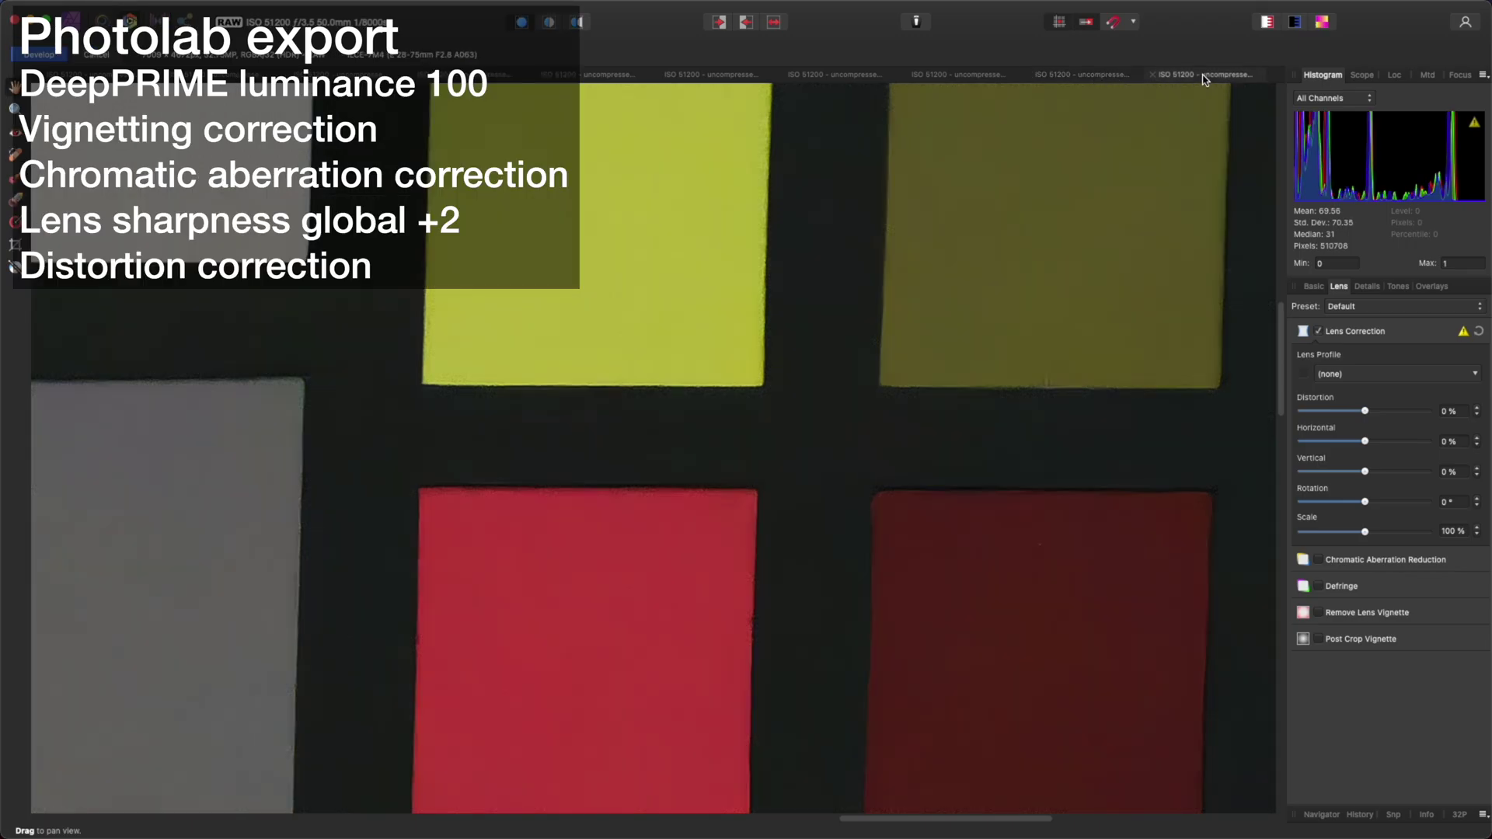
{"action": "left_click", "coordinate": [1115, 80]}
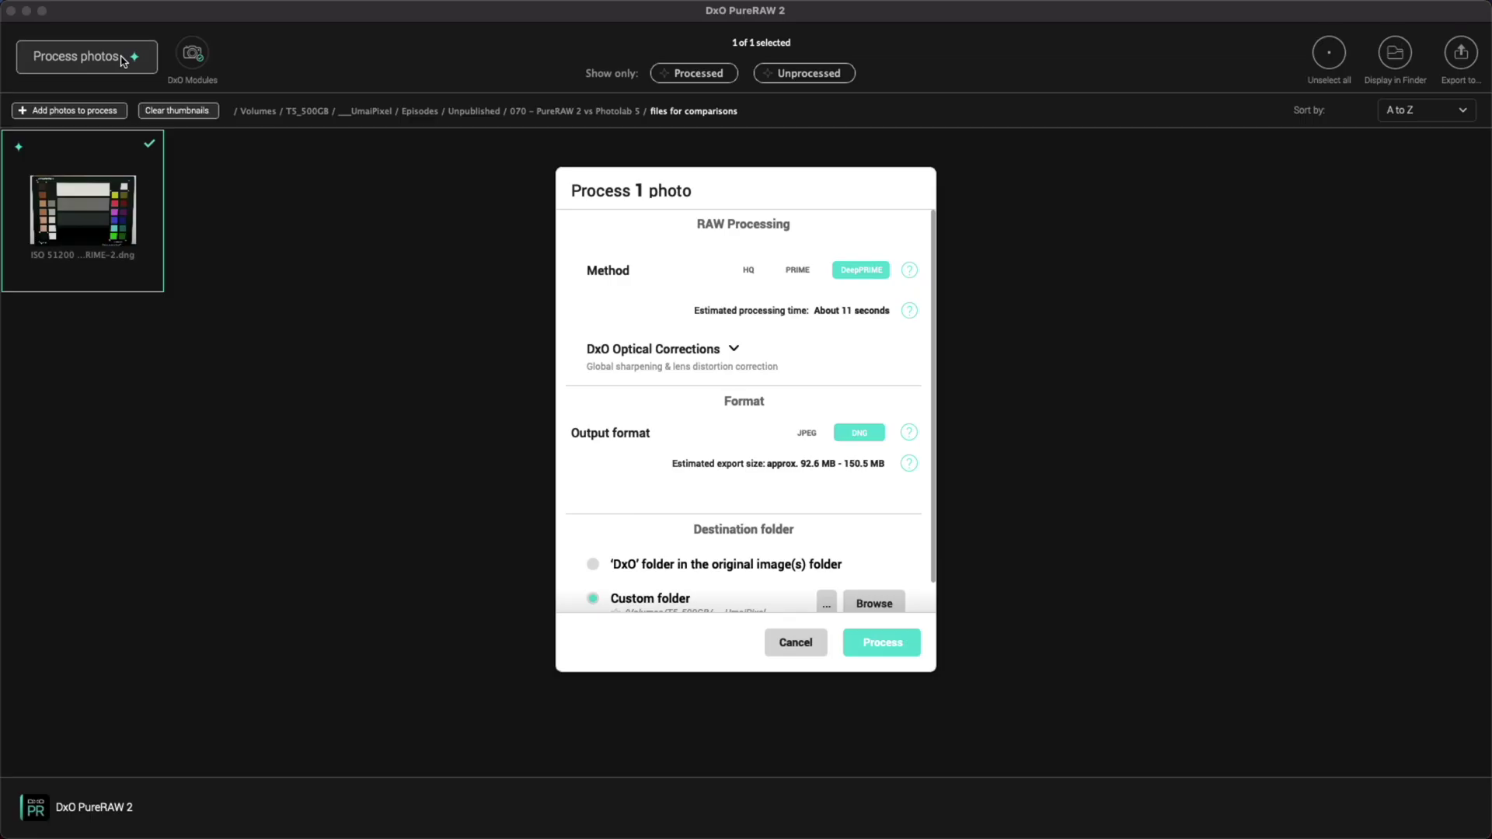
Verify DeepPRIME processing with global lens sharpening and distortion correction both enabled.
{"action": "left_click", "coordinate": [795, 271]}
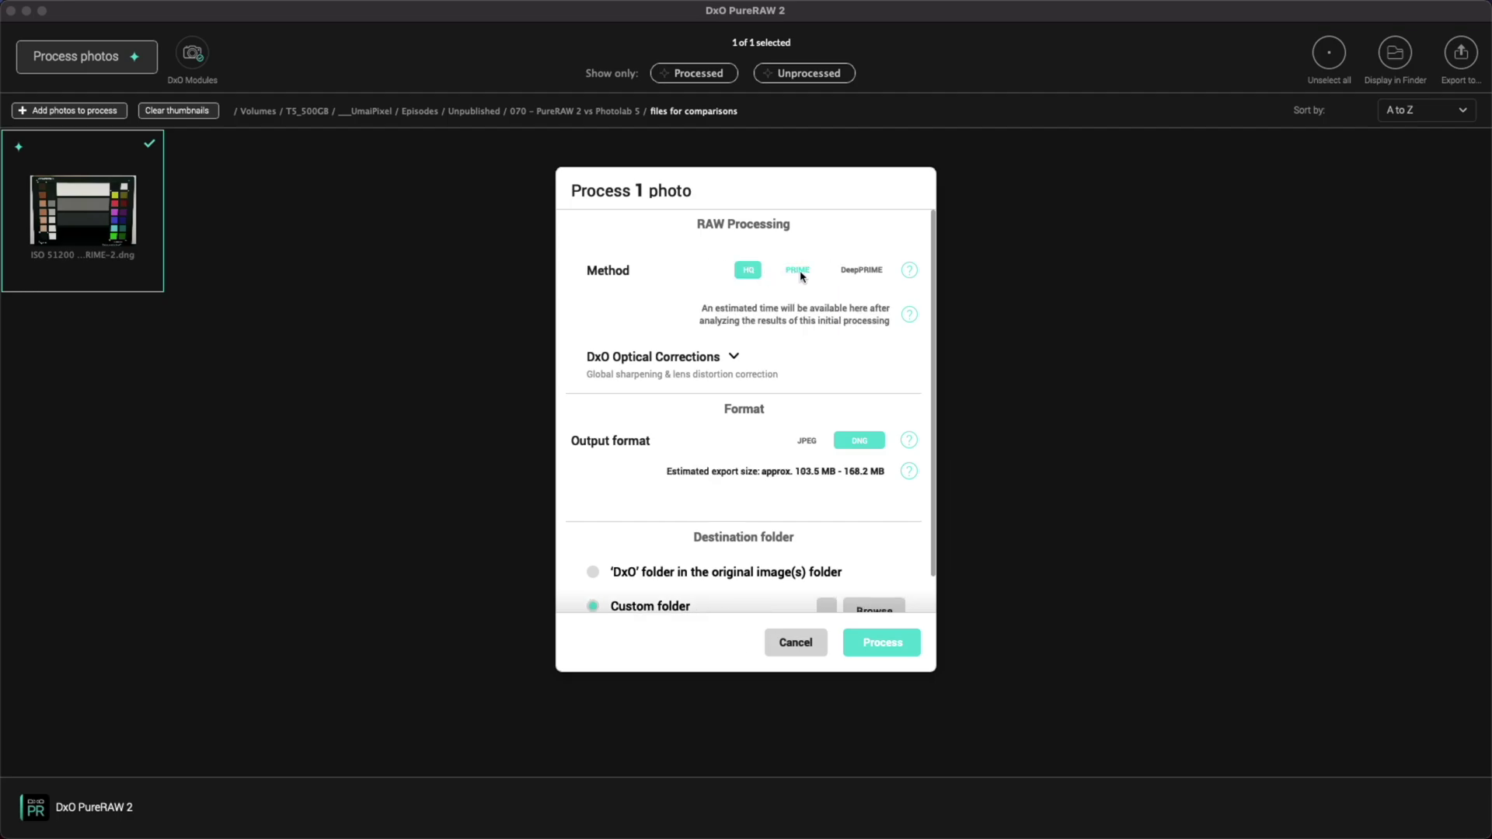
{"action": "left_click", "coordinate": [857, 271]}
{"action": "left_click", "coordinate": [735, 351]}
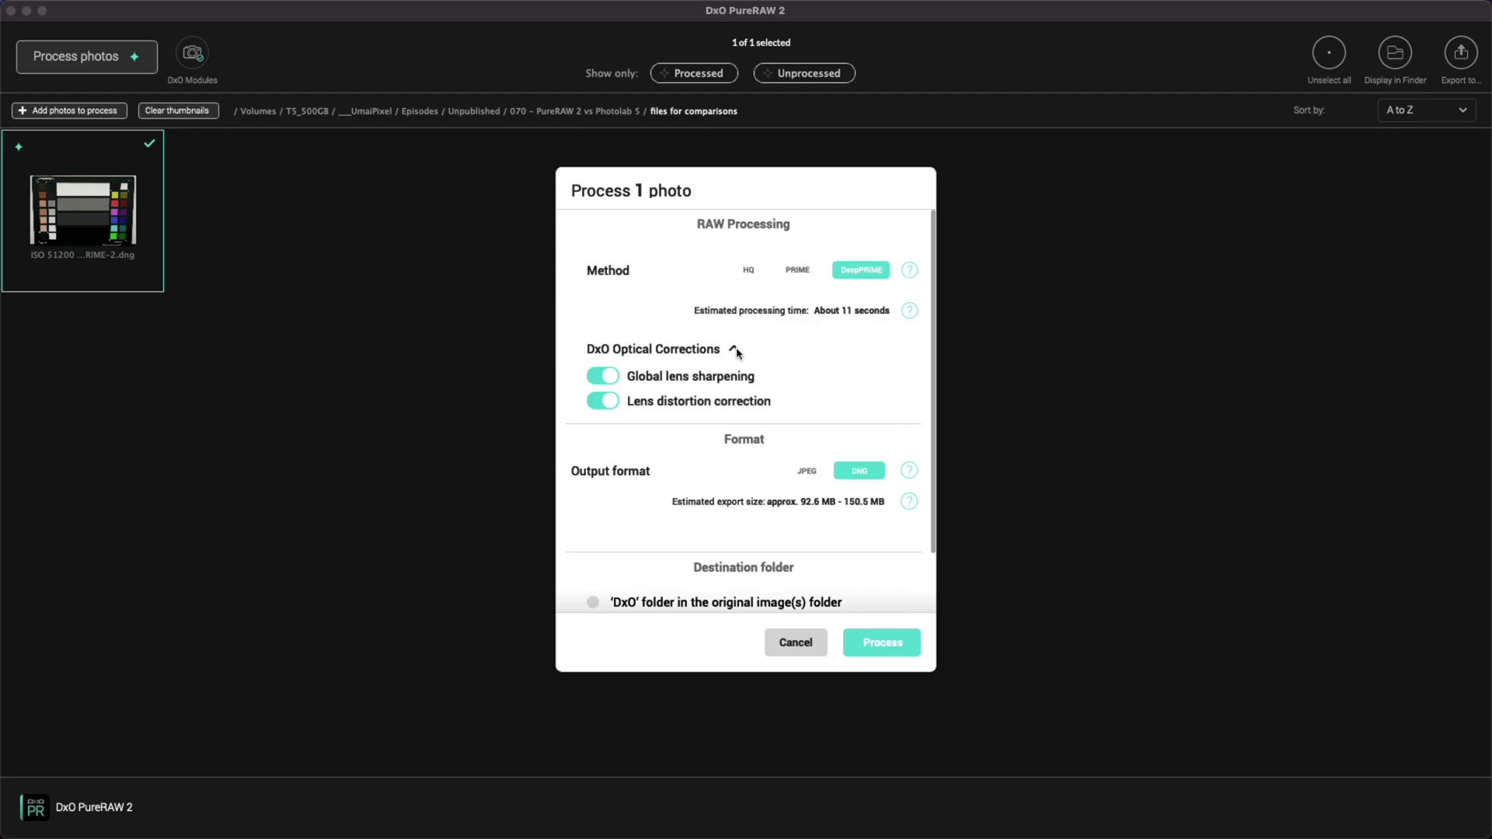
{"action": "left_click", "coordinate": [610, 377]}
{"action": "left_click", "coordinate": [609, 378]}
{"action": "left_click", "coordinate": [605, 407]}
{"action": "left_click", "coordinate": [605, 407]}
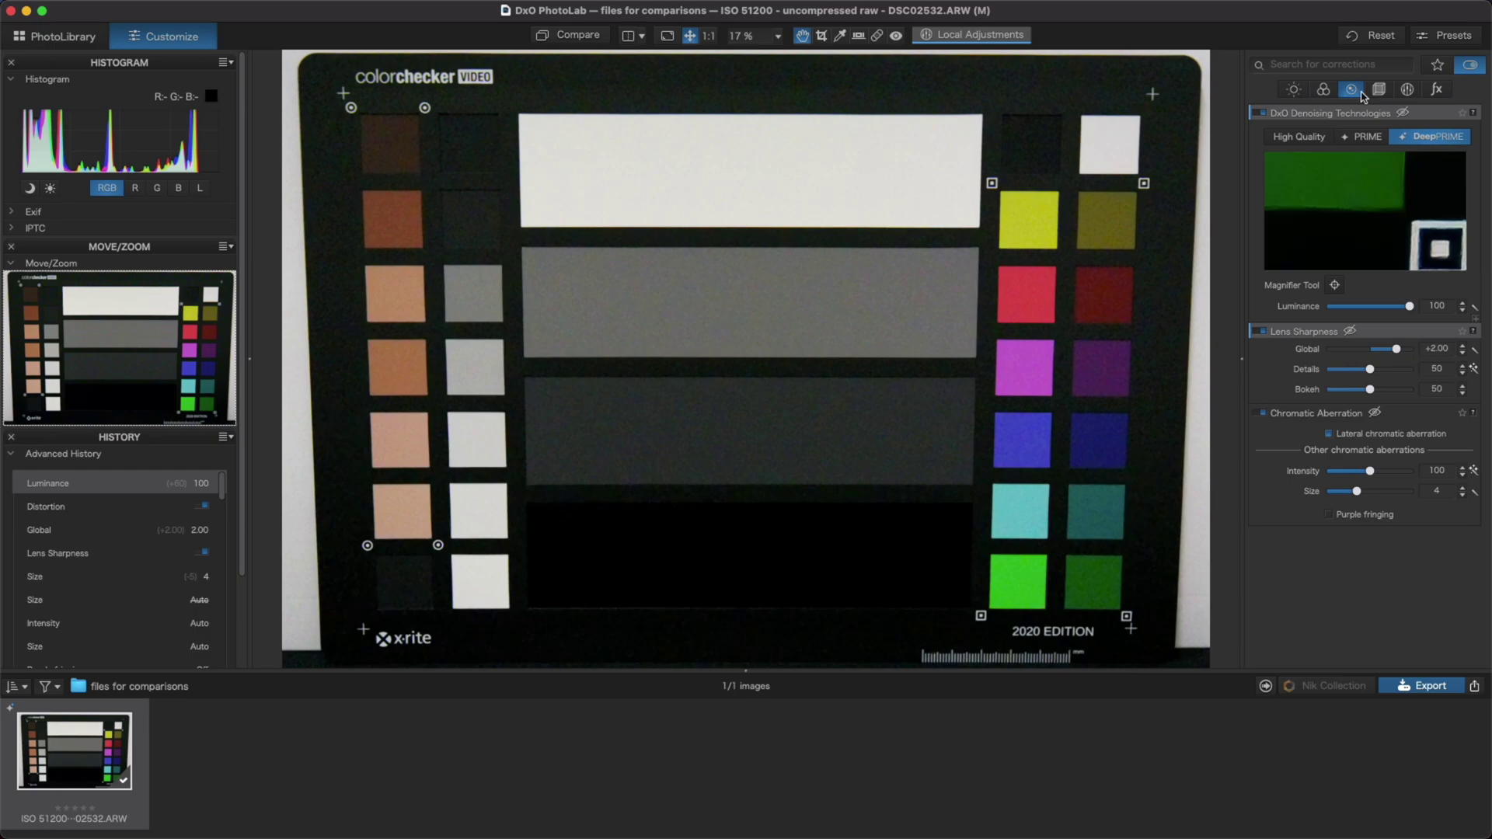
Set vignetting to 70, DeepPRIME luminance 67, sharpness Details 34, chromatic aberration 141.
{"action": "left_click", "coordinate": [1352, 91]}
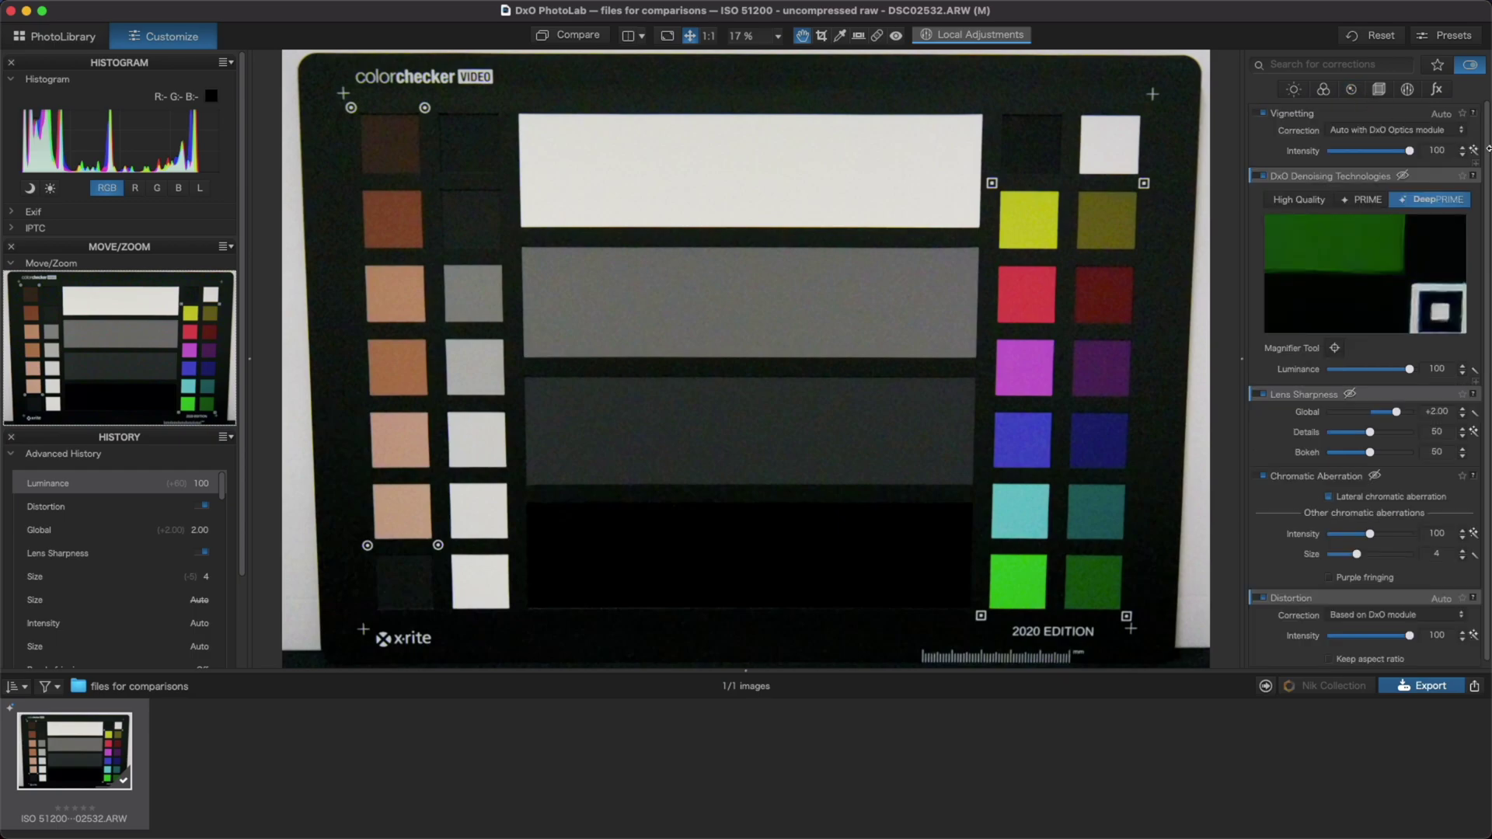
{"action": "scroll", "coordinate": [1486, 149], "scroll_direction": "down", "scroll_amount": 1}
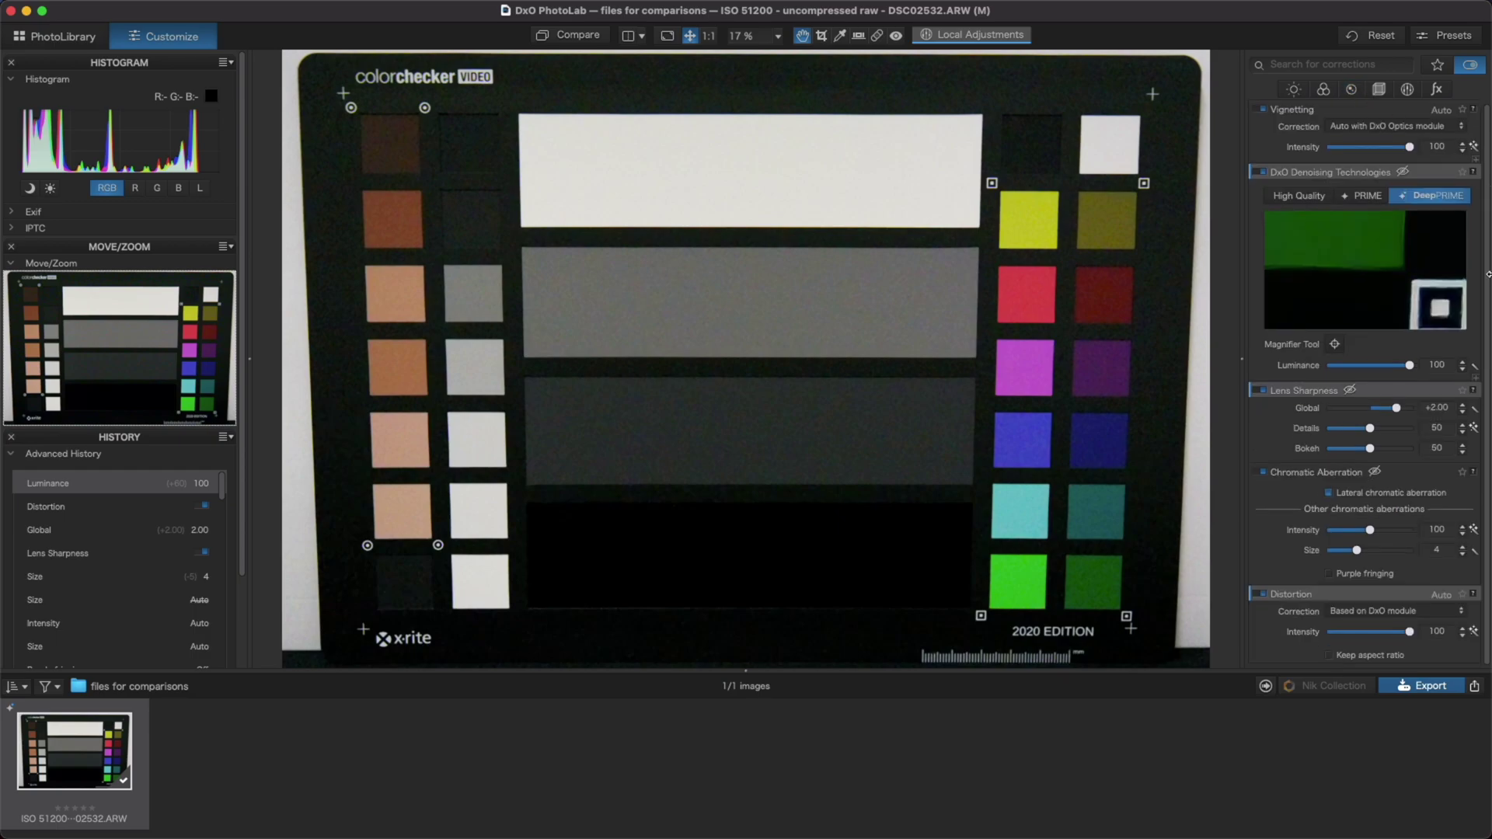
{"action": "left_click_drag", "start_coordinate": [1409, 147], "coordinate": [1385, 147]}
{"action": "left_click_drag", "start_coordinate": [1409, 365], "coordinate": [1382, 365]}
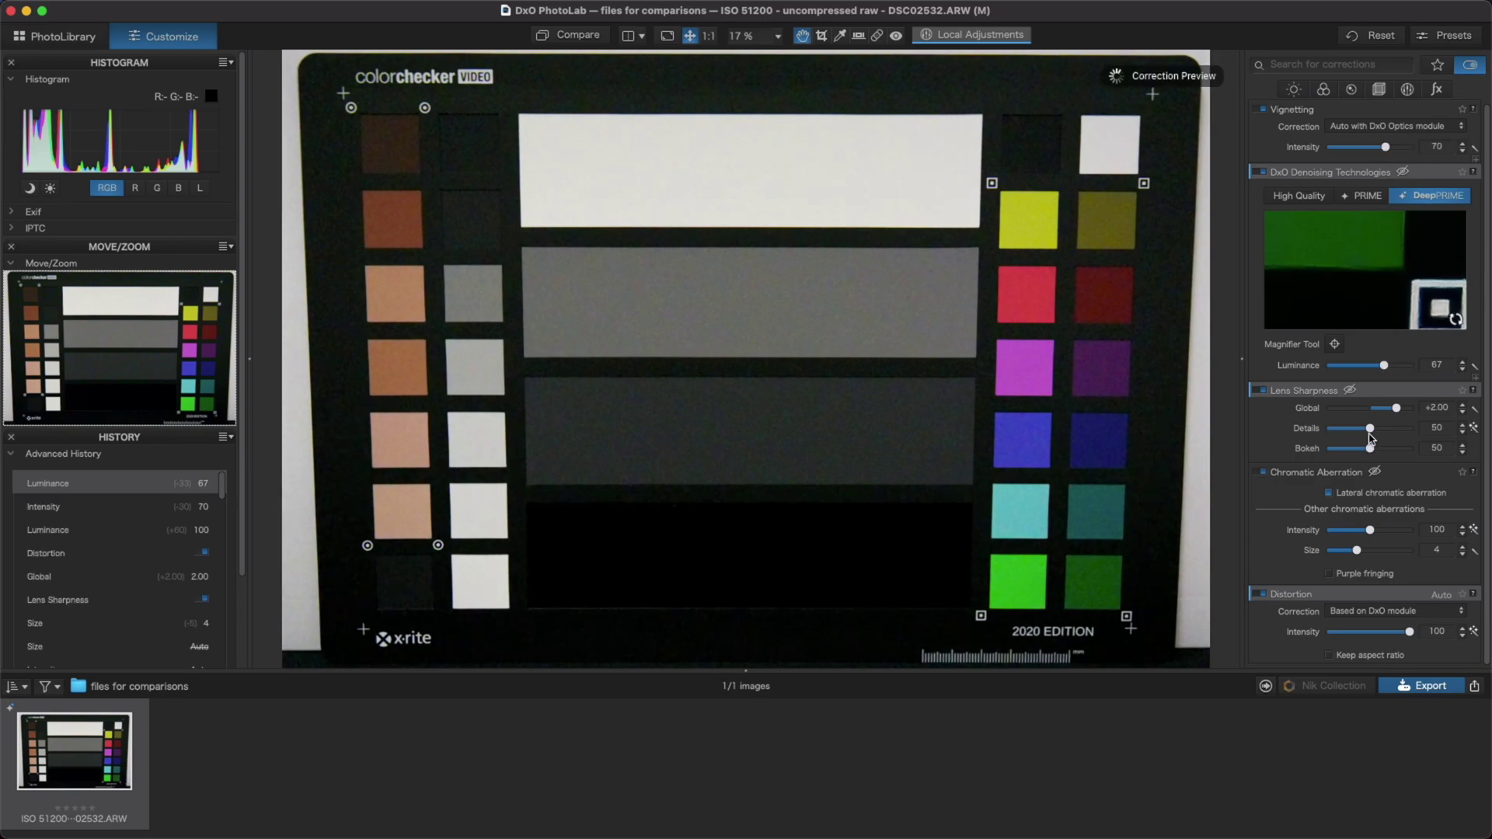
{"action": "left_click_drag", "start_coordinate": [1370, 428], "coordinate": [1357, 429]}
{"action": "left_click_drag", "start_coordinate": [1370, 529], "coordinate": [1385, 530]}
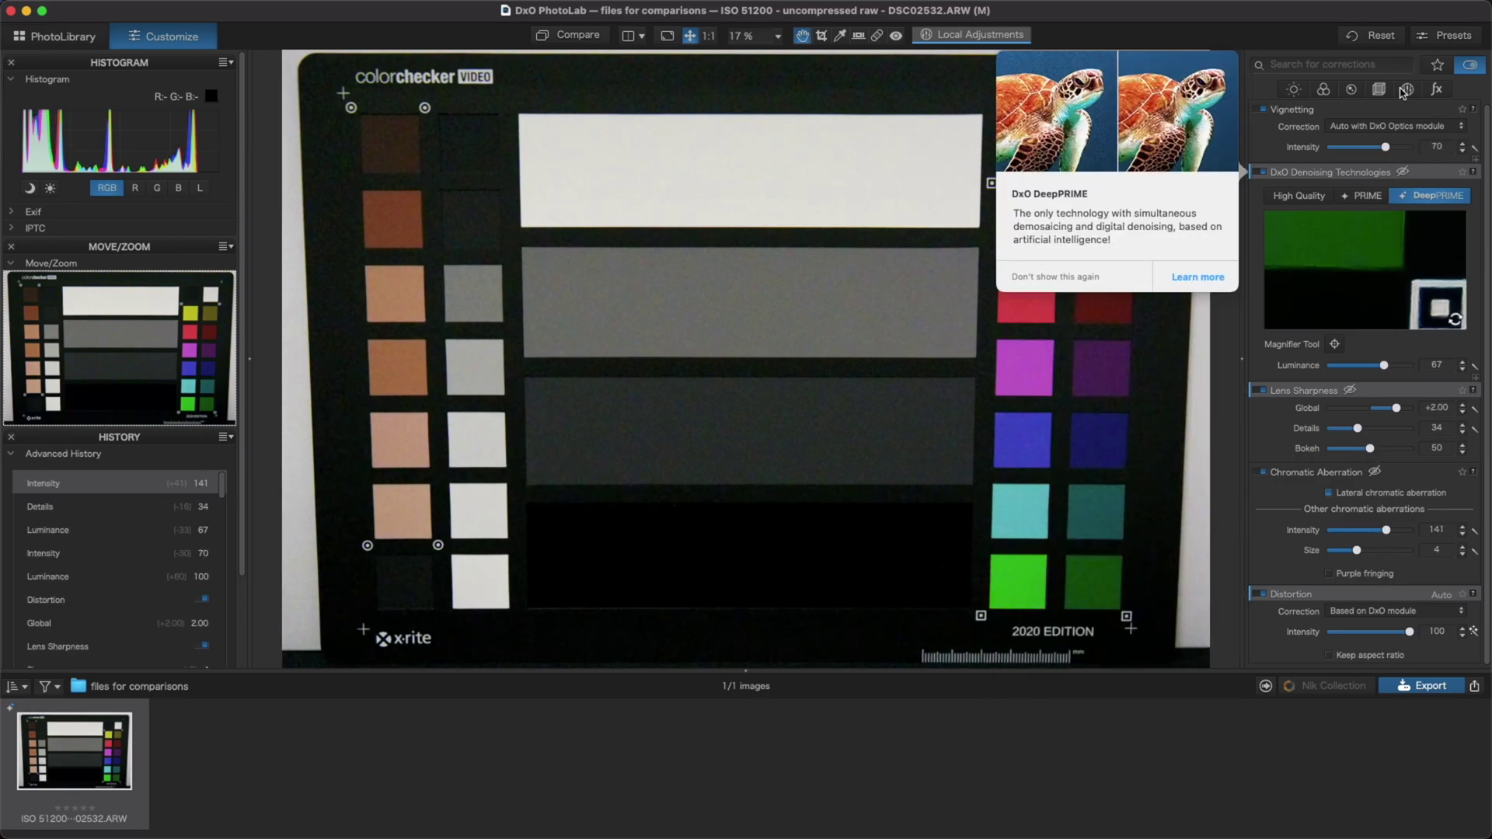